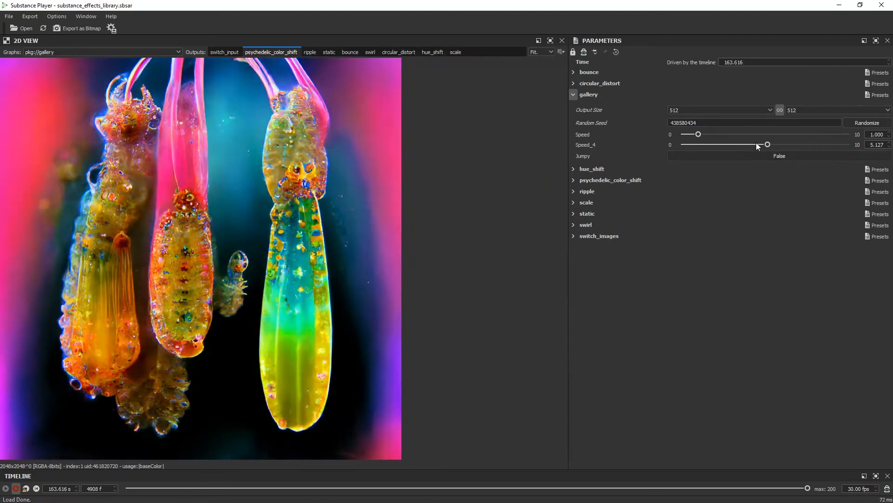
- Raise the gallery's Speed_4 parameter to about 7.93 and randomize its random seed twice
{"action": "left_click_drag", "start_coordinate": [769, 144], "coordinate": [814, 145]}
{"action": "left_click", "coordinate": [862, 121]}
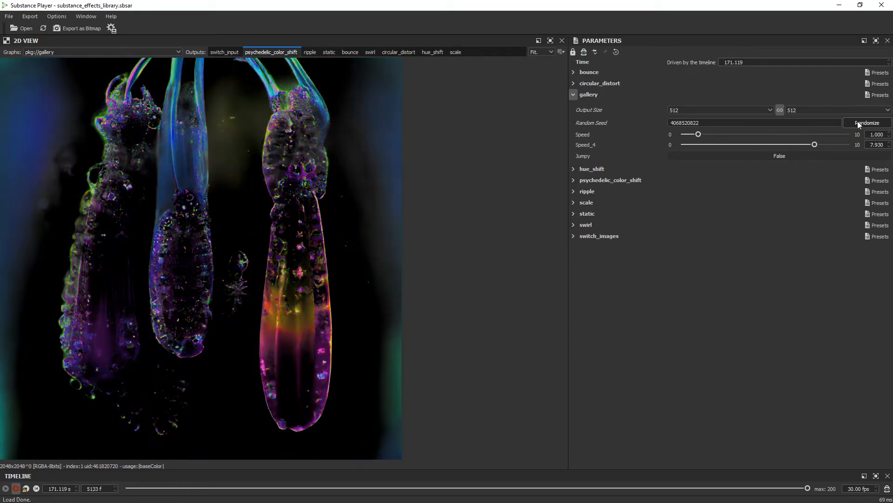
{"action": "left_click", "coordinate": [858, 123]}
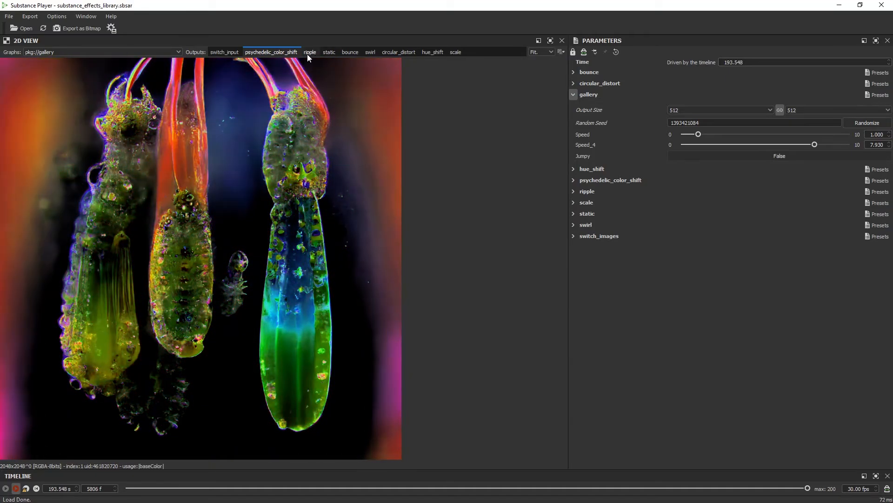
- Preview the gallery's ripple, static, bounce and swirl outputs one after another
{"action": "left_click", "coordinate": [307, 54]}
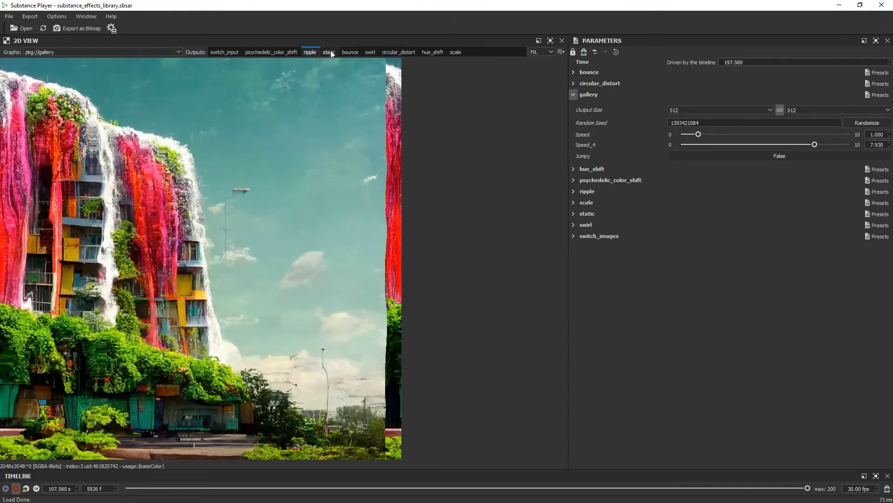
{"action": "left_click", "coordinate": [330, 53]}
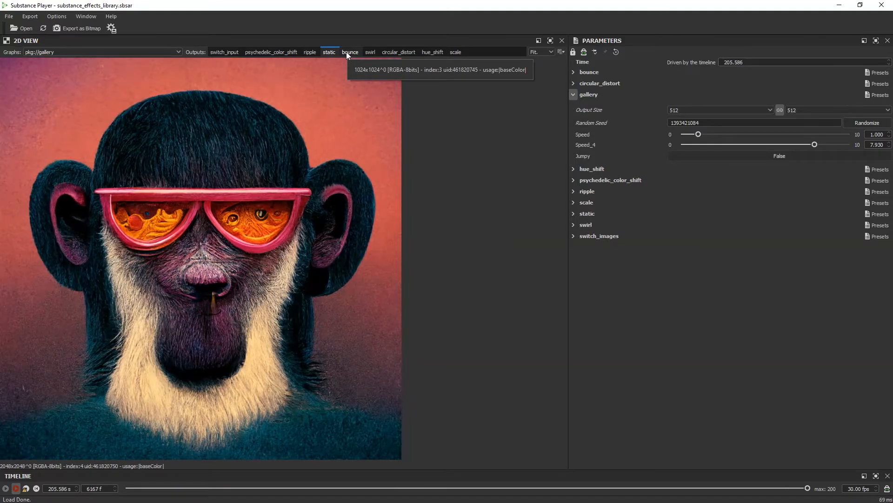
{"action": "left_click", "coordinate": [349, 52]}
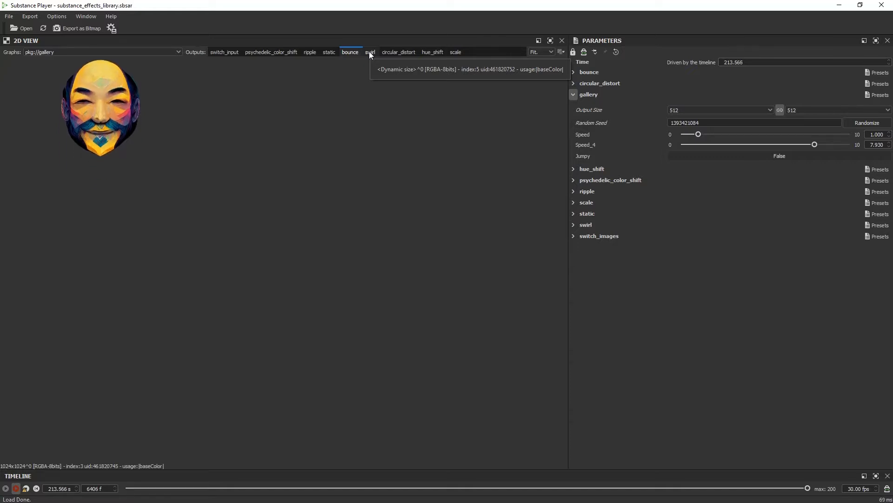
{"action": "left_click", "coordinate": [370, 53]}
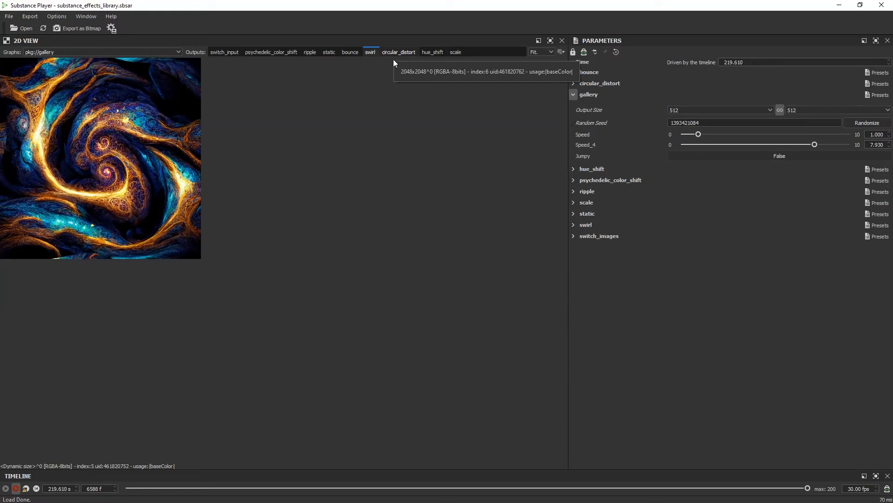
- Switch to Substance 3D Designer and inspect the psychedelic_color_shift output and its effect node in the gallery graph
{"action": "left_click", "coordinate": [838, 7]}
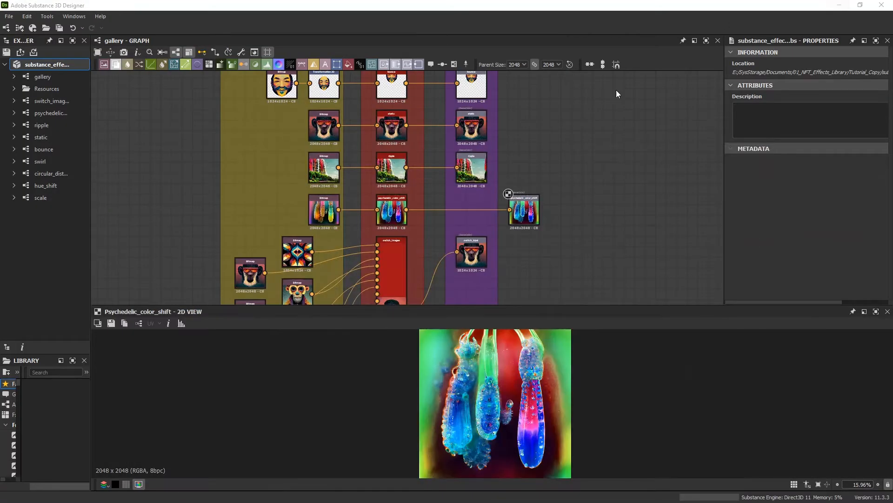
{"action": "scroll", "coordinate": [457, 184], "scroll_direction": "down", "scroll_amount": 5}
{"action": "middle_click_drag", "start_coordinate": [496, 192], "coordinate": [495, 200]}
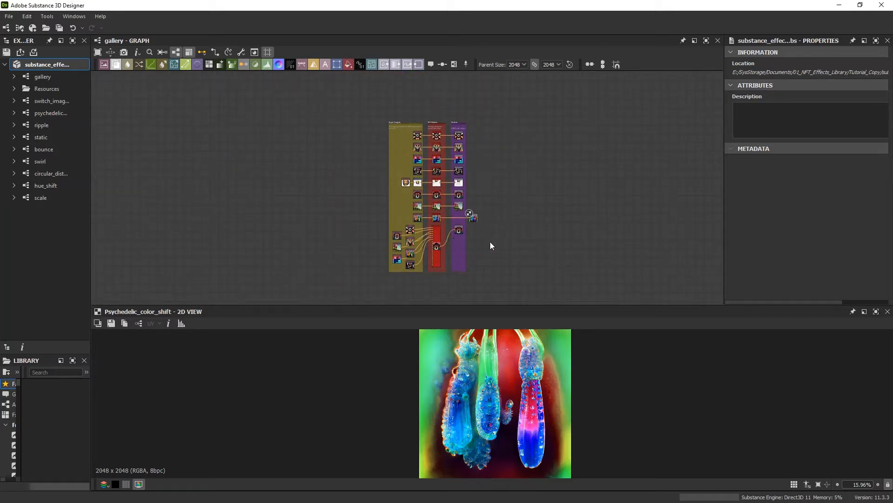
{"action": "scroll", "coordinate": [438, 288], "scroll_direction": "up", "scroll_amount": 4}
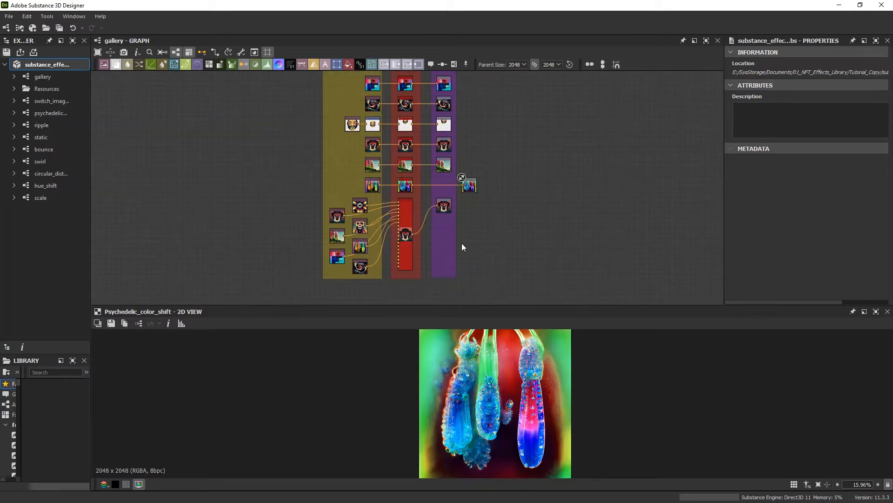
{"action": "middle_click_drag", "start_coordinate": [482, 204], "coordinate": [516, 233]}
{"action": "scroll", "coordinate": [516, 233], "scroll_direction": "up", "scroll_amount": 8}
{"action": "left_click", "coordinate": [542, 153]}
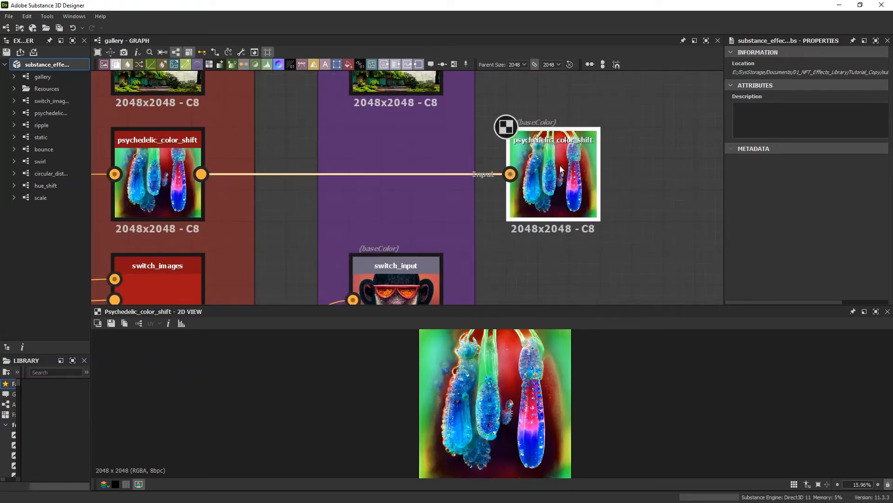
{"action": "middle_click_drag", "start_coordinate": [421, 199], "coordinate": [664, 196]}
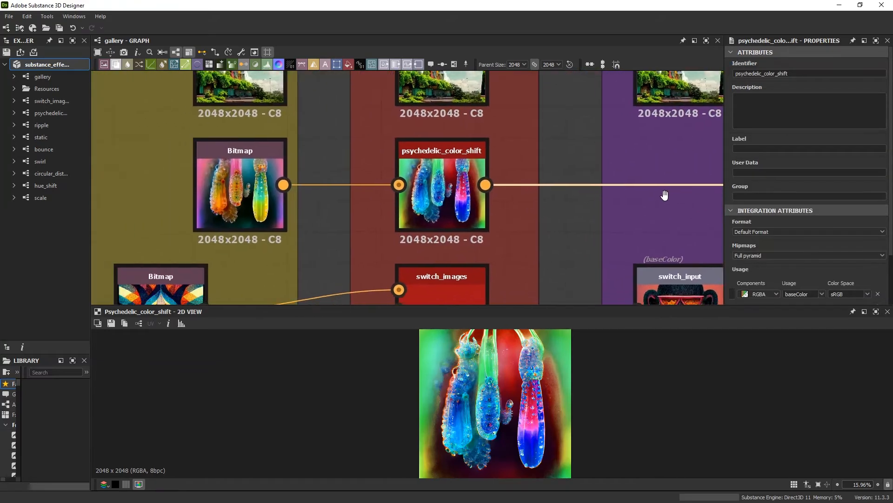
{"action": "left_click", "coordinate": [436, 176]}
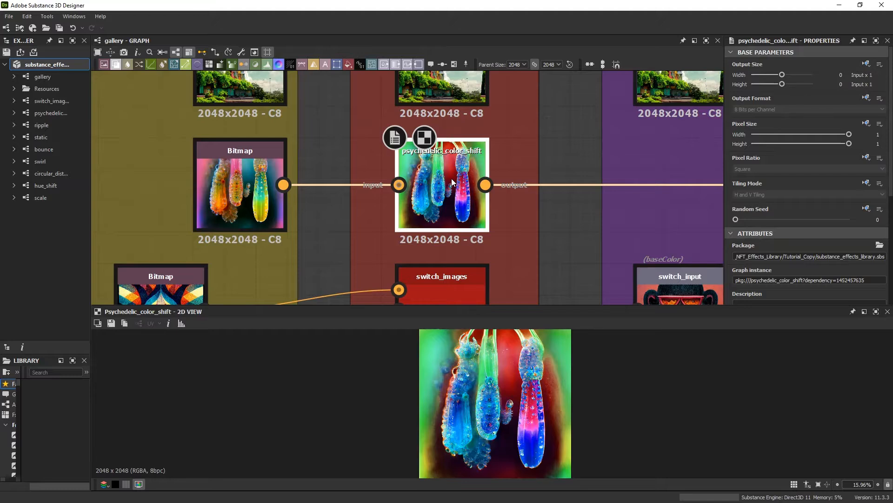
- Widen the package explorer, expand psychedelic_color_shift and open its graph
{"action": "left_click_drag", "start_coordinate": [91, 153], "coordinate": [234, 153]}
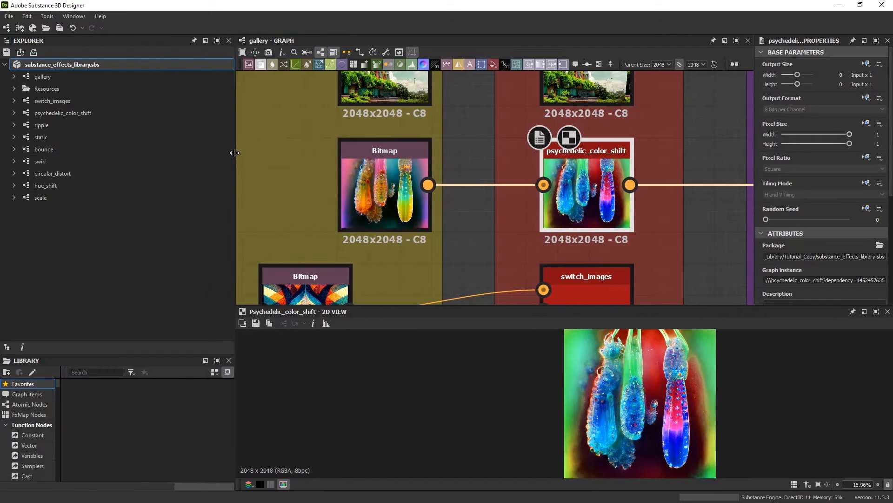
{"action": "left_click", "coordinate": [14, 113]}
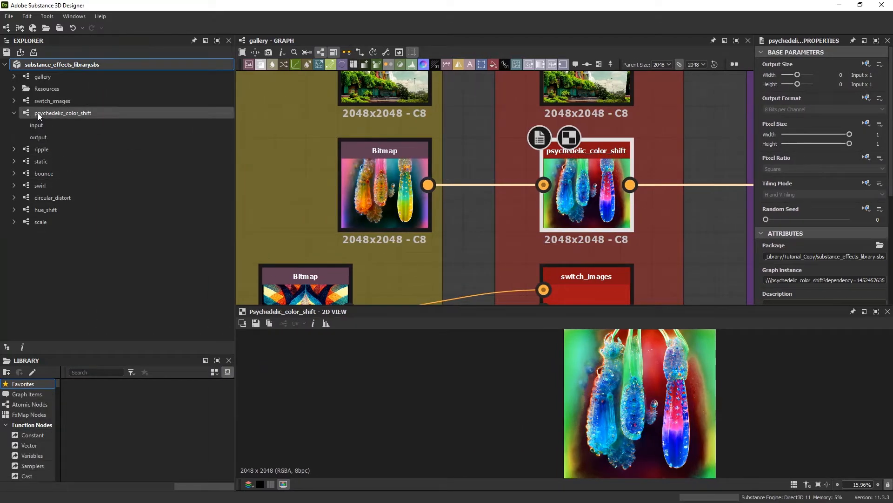
{"action": "left_click", "coordinate": [52, 116]}
{"action": "double_click", "coordinate": [52, 116]}
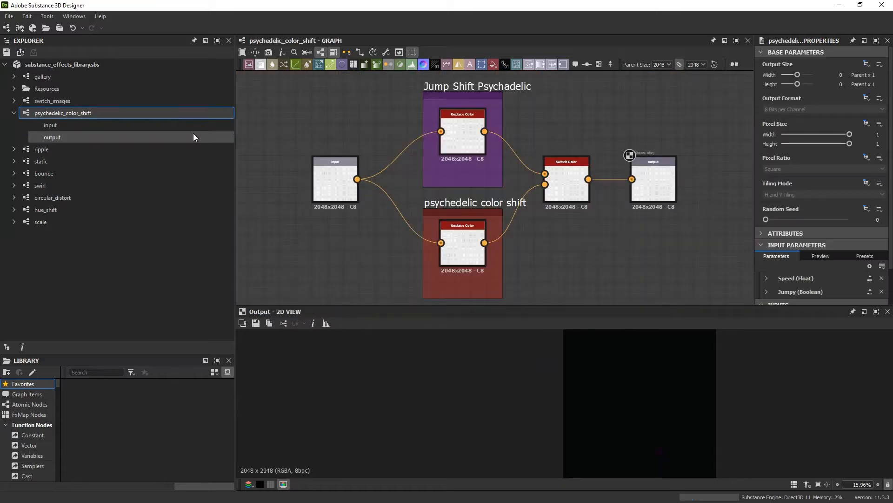
- Inspect the psychedelic_color_shift graph's input node, output node and the two framed Replace Color branches between them
{"action": "scroll", "coordinate": [354, 209], "scroll_direction": "down", "scroll_amount": 2}
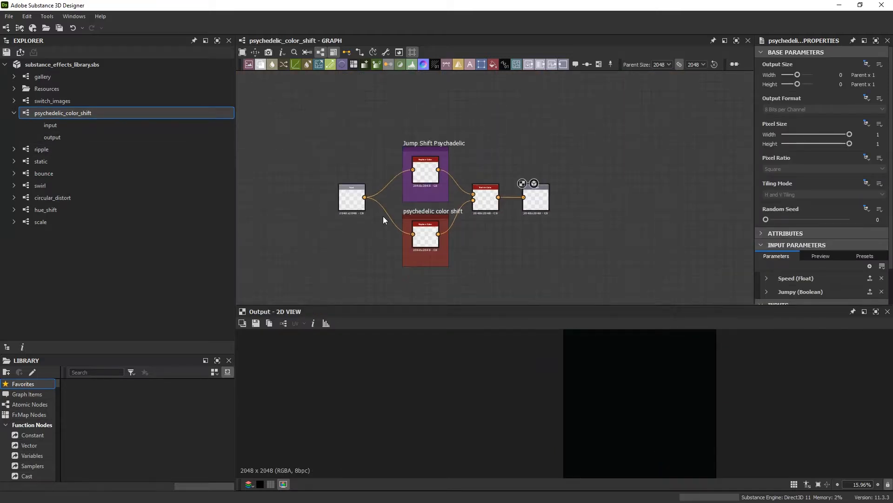
{"action": "middle_click_drag", "start_coordinate": [388, 215], "coordinate": [381, 220]}
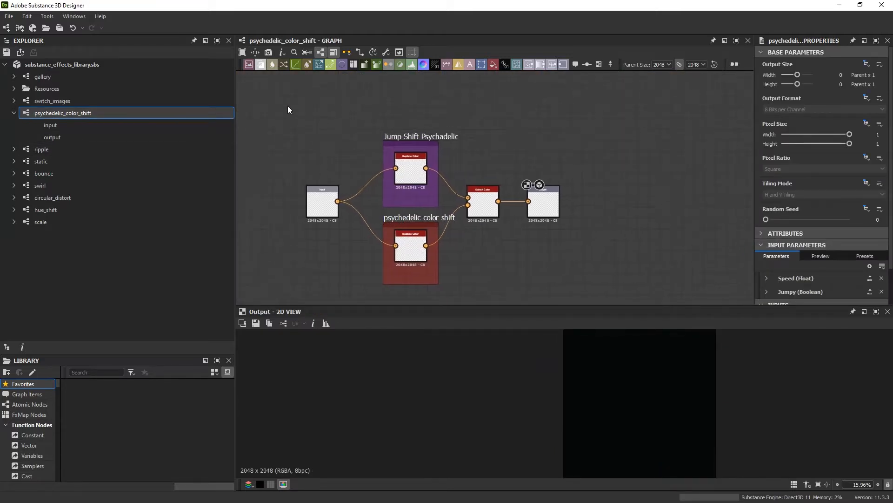
{"action": "left_click_drag", "start_coordinate": [288, 110], "coordinate": [551, 277]}
{"action": "left_click", "coordinate": [322, 205]}
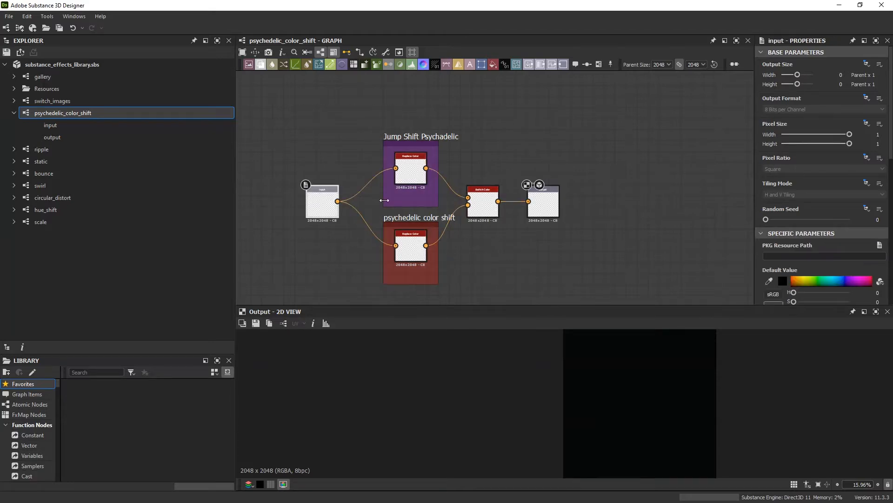
{"action": "left_click", "coordinate": [544, 202]}
{"action": "left_click_drag", "start_coordinate": [400, 99], "coordinate": [404, 295]}
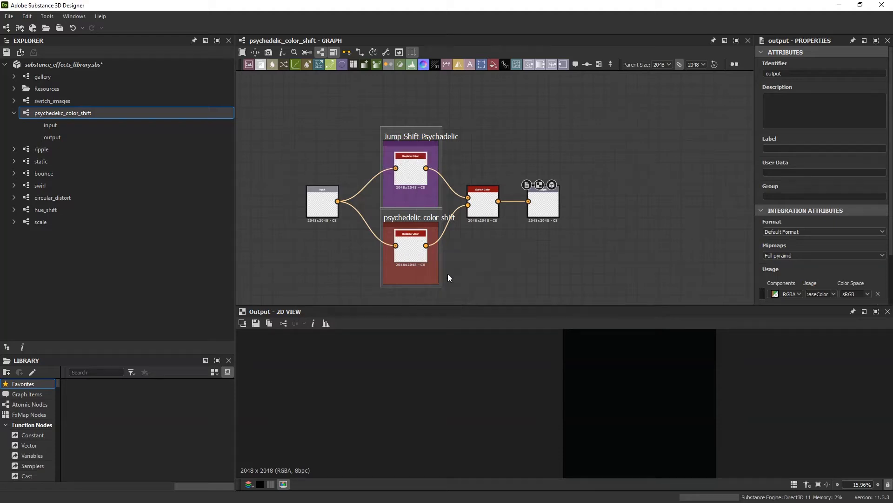
- Open the Source Color function of the Replace Color node in the psychedelic color shift frame
{"action": "scroll", "coordinate": [448, 274], "scroll_direction": "up", "scroll_amount": 3}
{"action": "middle_click_drag", "start_coordinate": [382, 253], "coordinate": [458, 254]}
{"action": "left_click", "coordinate": [445, 210]}
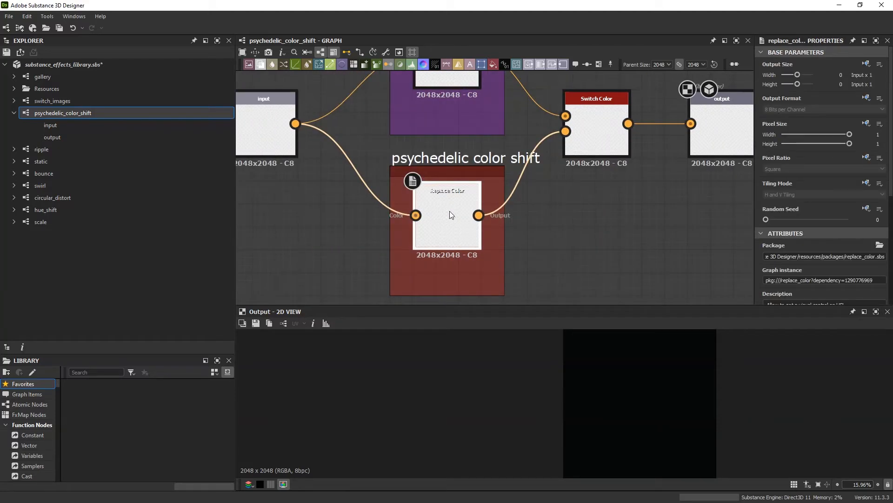
{"action": "scroll", "coordinate": [815, 236], "scroll_direction": "down", "scroll_amount": 5}
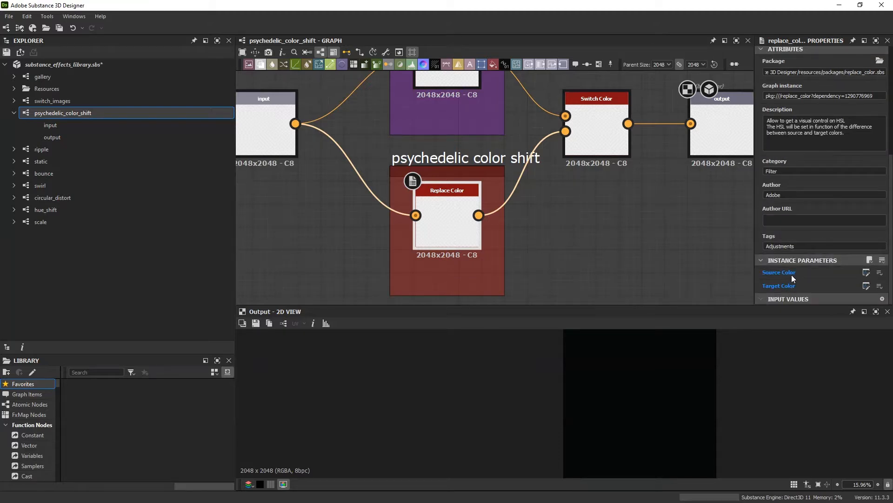
{"action": "left_click", "coordinate": [866, 272]}
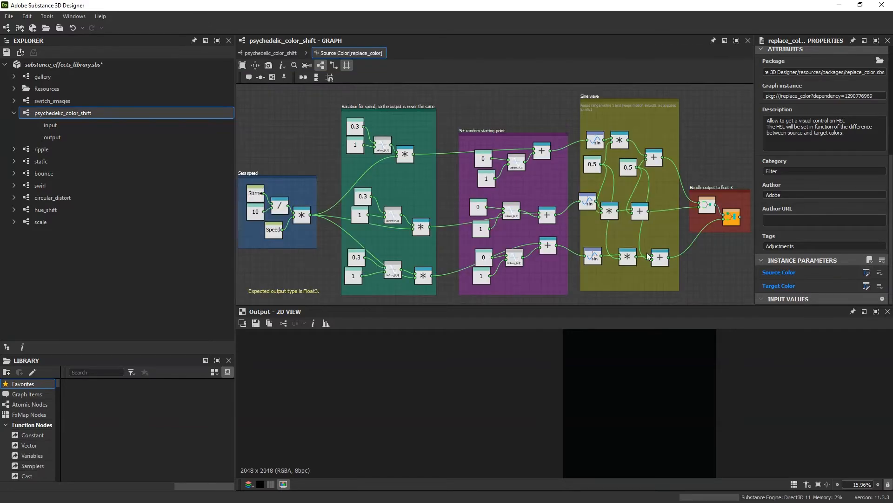
- Review the overall layout of the Source Color function, from the speed frame to the float 3 bundle
{"action": "scroll", "coordinate": [546, 222], "scroll_direction": "down", "scroll_amount": 2}
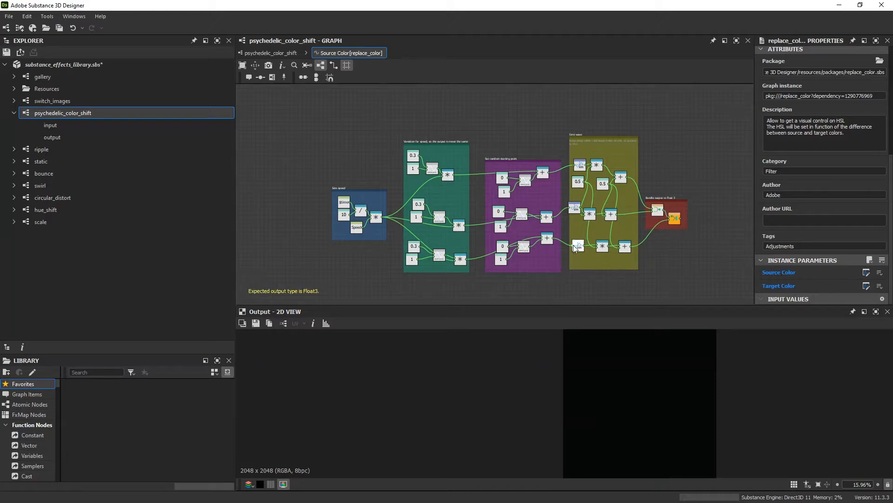
{"action": "scroll", "coordinate": [622, 240], "scroll_direction": "up", "scroll_amount": 1}
{"action": "middle_click_drag", "start_coordinate": [503, 218], "coordinate": [531, 203]}
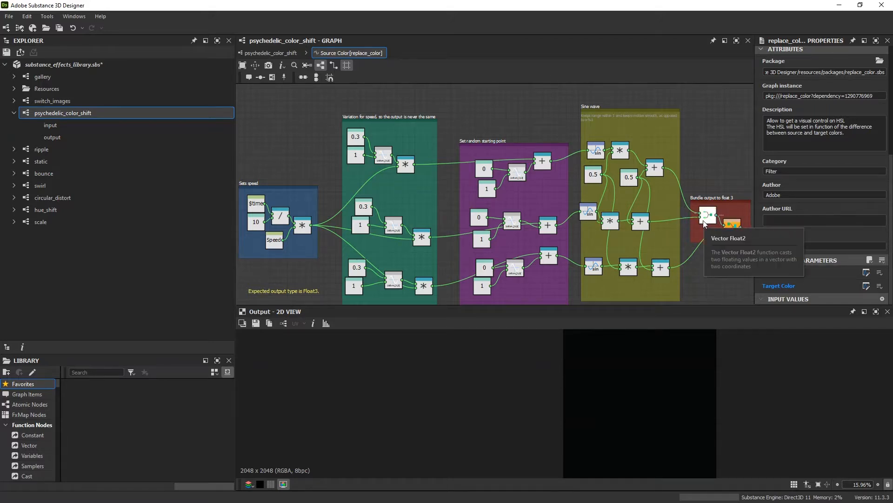
{"action": "middle_click_drag", "start_coordinate": [530, 211], "coordinate": [539, 206]}
{"action": "left_click_drag", "start_coordinate": [278, 120], "coordinate": [691, 302]}
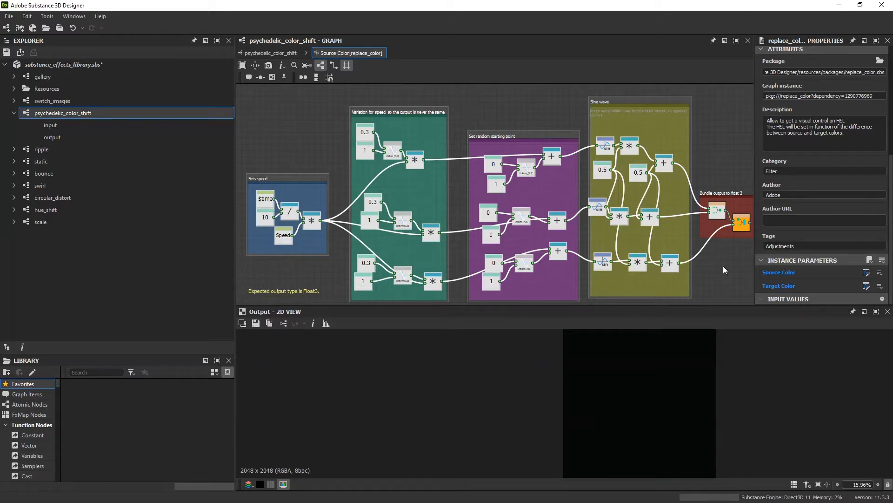
- Examine the speed, speed variation, random starting point and sine wave frames of the Source Color function up close
{"action": "scroll", "coordinate": [383, 173], "scroll_direction": "up", "scroll_amount": 4}
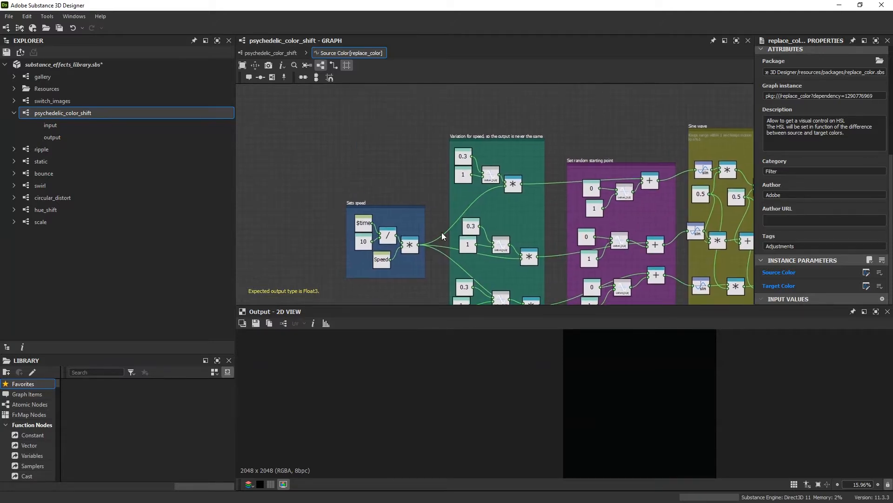
{"action": "middle_click_drag", "start_coordinate": [383, 173], "coordinate": [420, 164]}
{"action": "scroll", "coordinate": [419, 165], "scroll_direction": "up", "scroll_amount": 1}
{"action": "middle_click_drag", "start_coordinate": [538, 125], "coordinate": [340, 229]}
{"action": "middle_click_drag", "start_coordinate": [431, 174], "coordinate": [387, 183]}
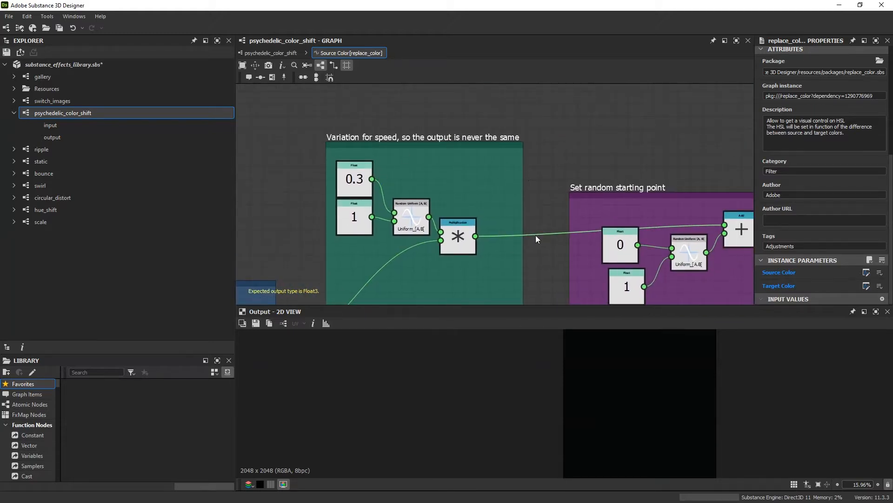
{"action": "middle_click_drag", "start_coordinate": [535, 235], "coordinate": [356, 174]}
{"action": "middle_click_drag", "start_coordinate": [545, 179], "coordinate": [439, 197]}
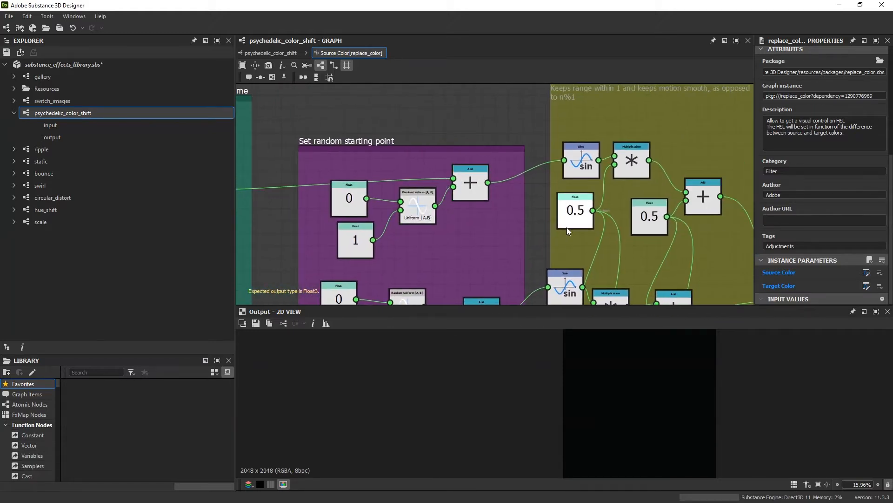
{"action": "middle_click_drag", "start_coordinate": [532, 202], "coordinate": [526, 215]}
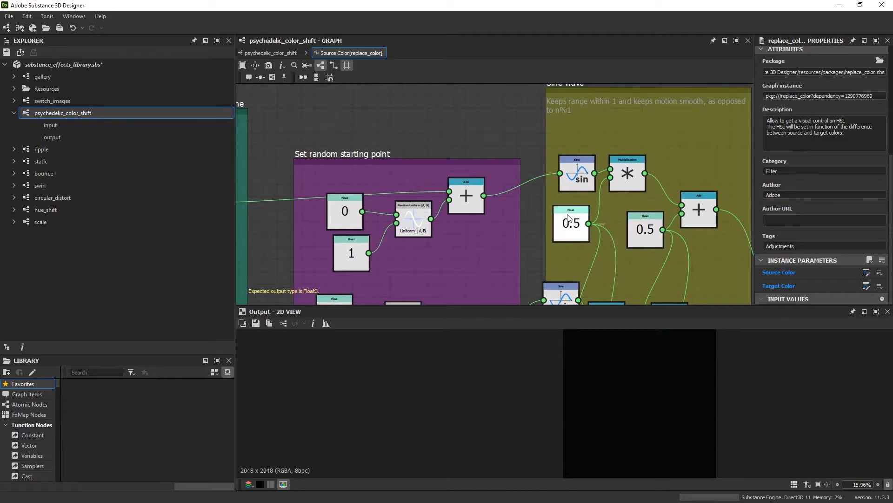
{"action": "middle_click_drag", "start_coordinate": [543, 225], "coordinate": [390, 239]}
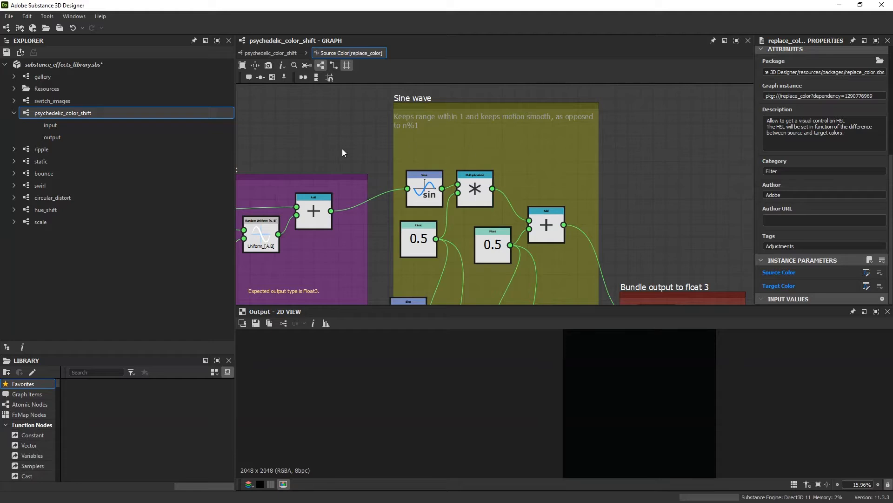
- Return to the psychedelic_color_shift graph and review both Replace Color branches feeding Switch Color
{"action": "left_click", "coordinate": [282, 53]}
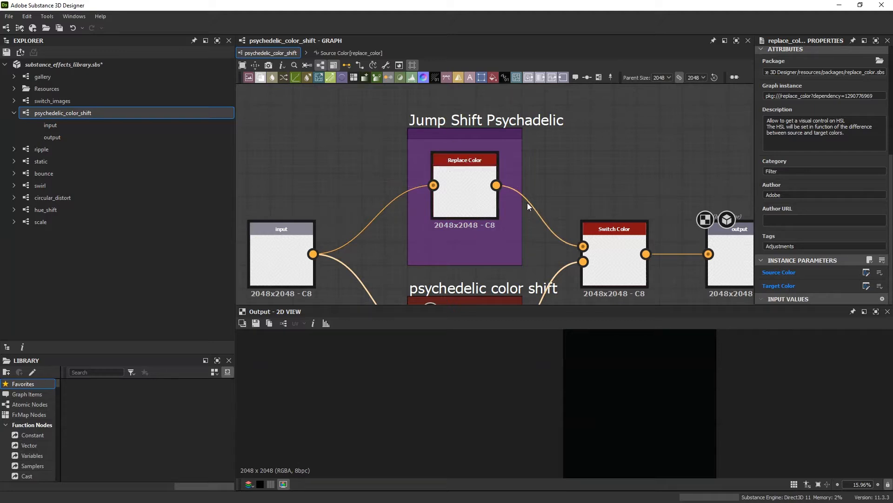
{"action": "scroll", "coordinate": [526, 205], "scroll_direction": "down", "scroll_amount": 2}
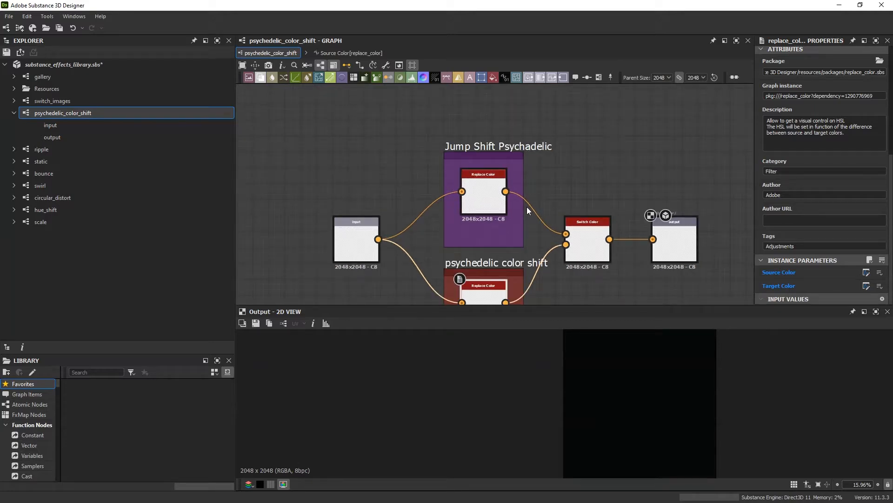
{"action": "middle_click_drag", "start_coordinate": [527, 207], "coordinate": [500, 182]}
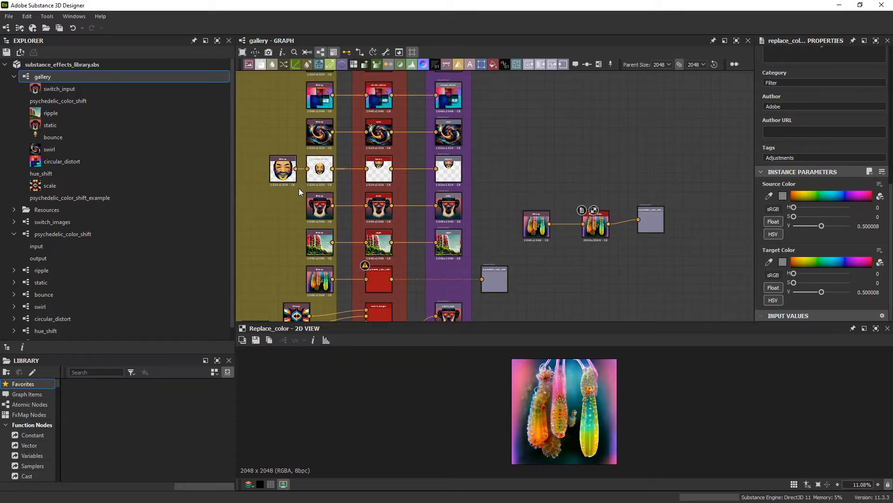
- Focus on the separate Bitmap, Replace Color and output example chain in the gallery graph, with nothing selected
{"action": "middle_click_drag", "start_coordinate": [387, 291], "coordinate": [478, 278]}
{"action": "middle_click_drag", "start_coordinate": [604, 246], "coordinate": [427, 255]}
{"action": "scroll", "coordinate": [496, 262], "scroll_direction": "up", "scroll_amount": 3}
{"action": "middle_click_drag", "start_coordinate": [621, 235], "coordinate": [575, 262]}
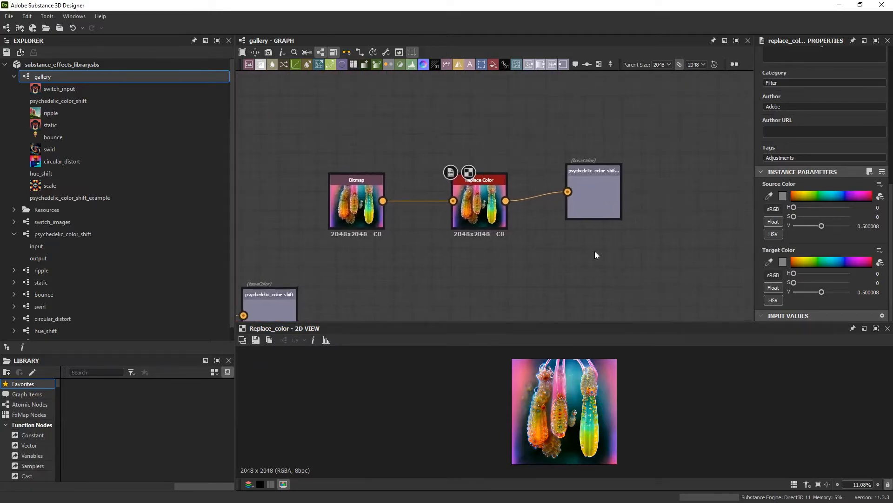
{"action": "left_click", "coordinate": [595, 250]}
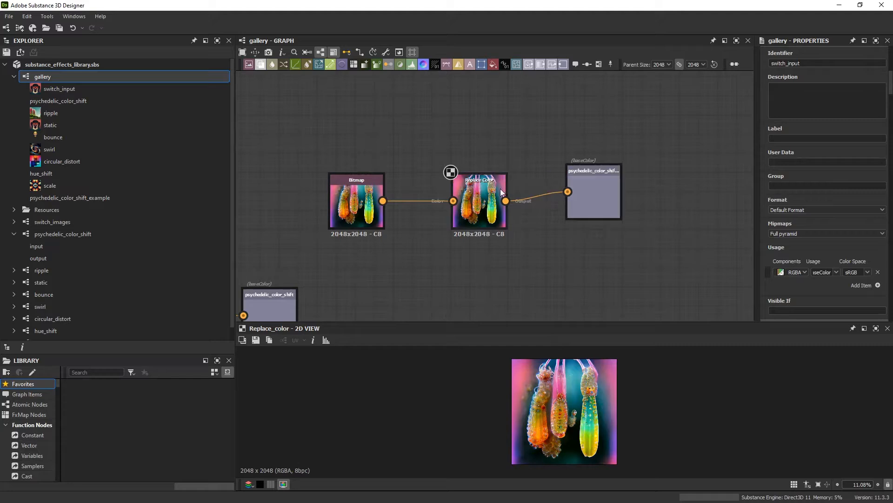
- Examine the example chain's Bitmap, Replace Color and output nodes, and check the gallery graph's Speed float parameter
{"action": "left_click", "coordinate": [605, 185]}
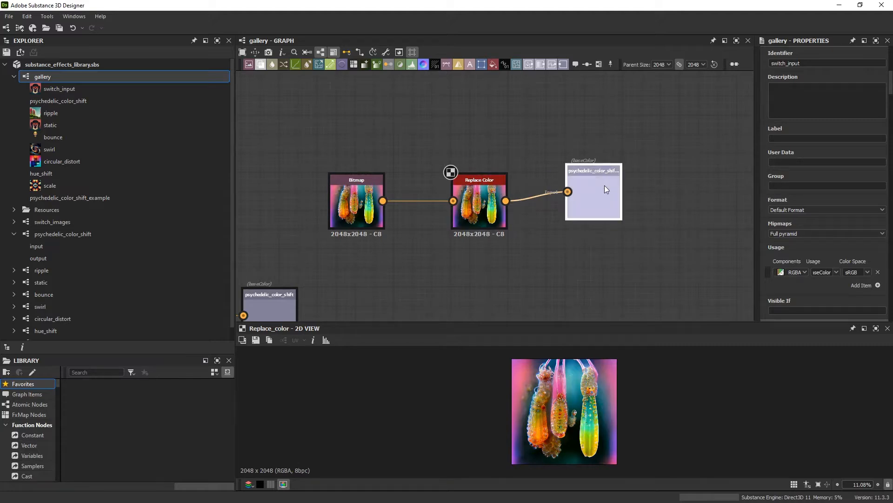
{"action": "left_click", "coordinate": [481, 206]}
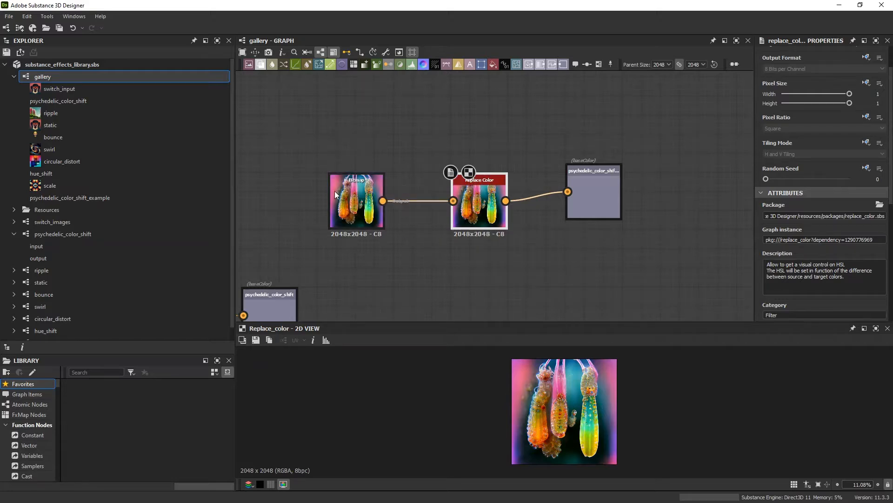
{"action": "middle_click_drag", "start_coordinate": [343, 221], "coordinate": [442, 250]}
{"action": "mouse_move", "coordinate": [442, 249]}
{"action": "left_mouse_down"}
{"action": "mouse_move", "coordinate": [450, 193]}
{"action": "mouse_move", "coordinate": [450, 249]}
{"action": "left_mouse_up"}
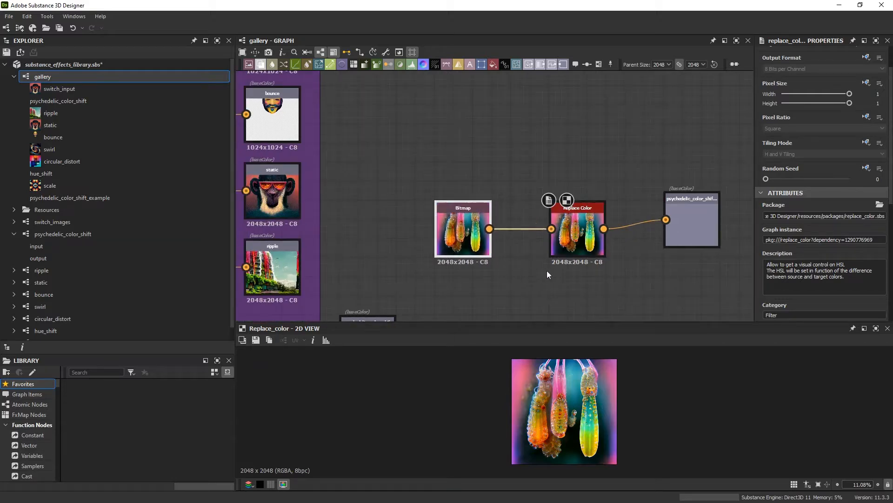
{"action": "middle_click_drag", "start_coordinate": [635, 295], "coordinate": [583, 291]}
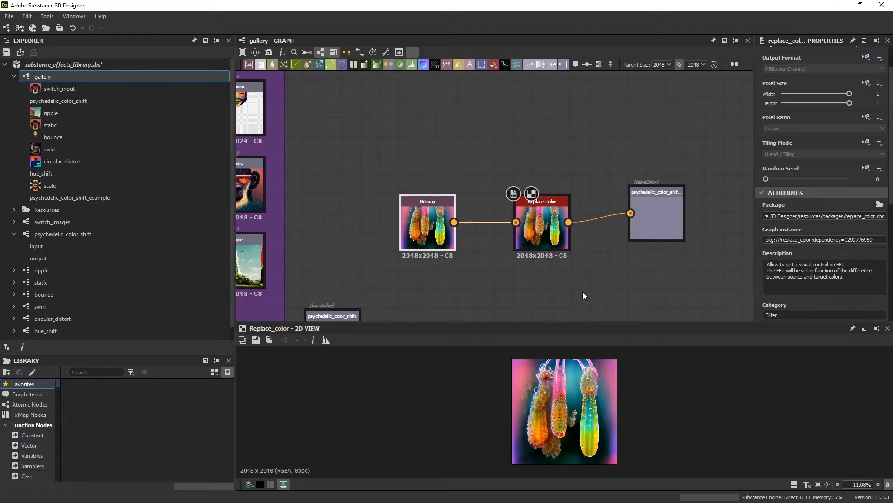
{"action": "left_click", "coordinate": [582, 278]}
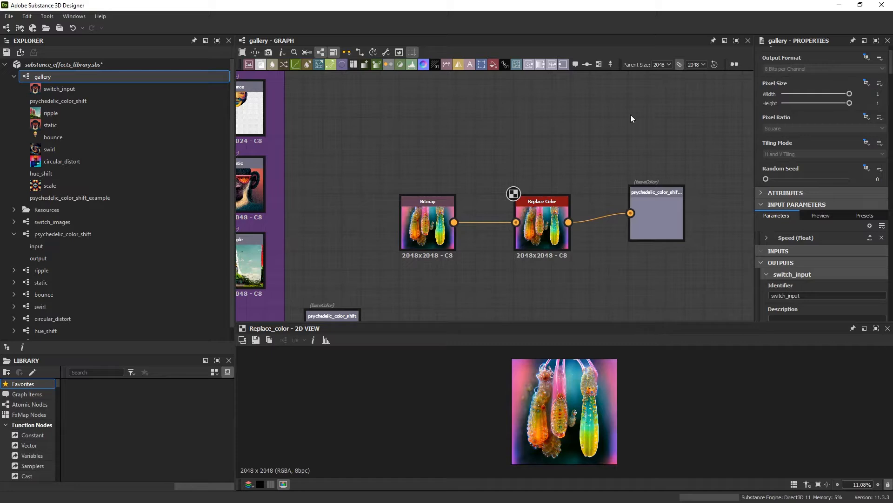
{"action": "left_click", "coordinate": [769, 239]}
{"action": "left_click", "coordinate": [766, 239]}
{"action": "middle_click_drag", "start_coordinate": [565, 280], "coordinate": [526, 279]}
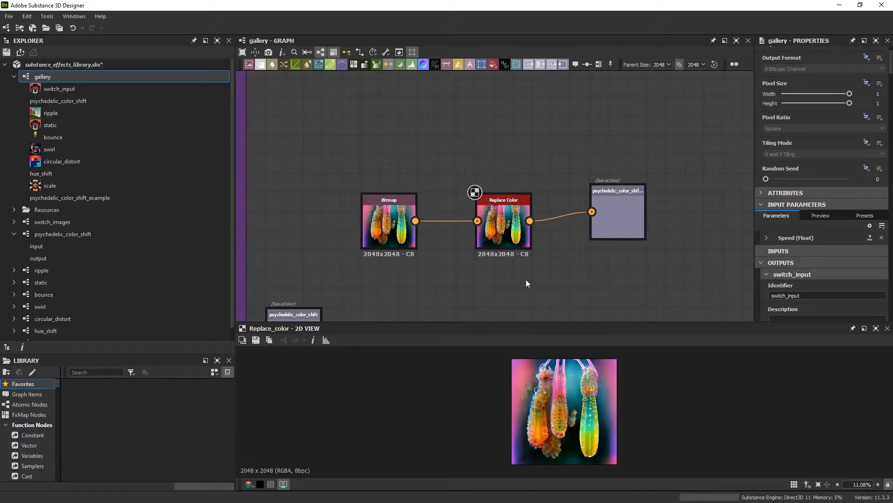
- Enlarge the 2D view and give the example Replace Color node a green source color and a blue target color at H 0.5681819, S 1, V 0.6666667
{"action": "left_click", "coordinate": [509, 209]}
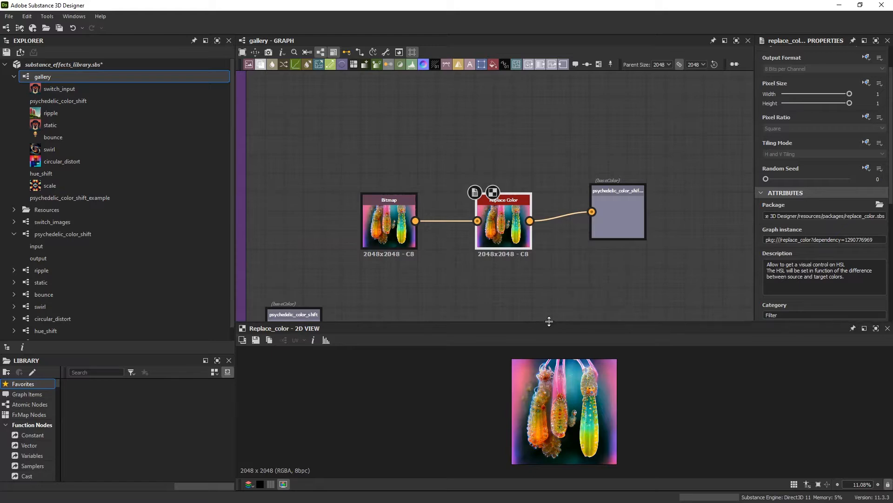
{"action": "left_click_drag", "start_coordinate": [549, 321], "coordinate": [553, 236]}
{"action": "scroll", "coordinate": [800, 180], "scroll_direction": "down", "scroll_amount": 5}
{"action": "scroll", "coordinate": [799, 180], "scroll_direction": "down", "scroll_amount": 8}
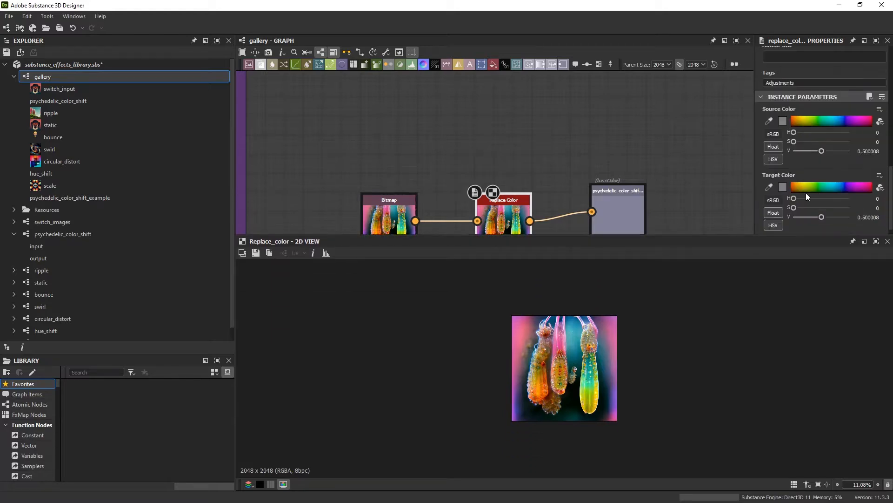
{"action": "mouse_move", "coordinate": [819, 107]}
{"action": "left_mouse_down"}
{"action": "mouse_move", "coordinate": [804, 113]}
{"action": "mouse_move", "coordinate": [859, 107]}
{"action": "mouse_move", "coordinate": [843, 96]}
{"action": "mouse_move", "coordinate": [820, 116]}
{"action": "left_mouse_up"}
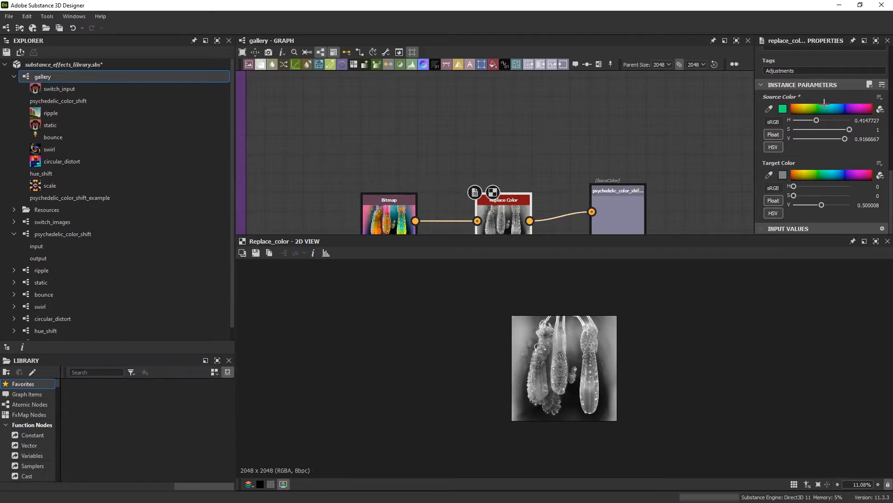
{"action": "left_click_drag", "start_coordinate": [794, 172], "coordinate": [837, 174]}
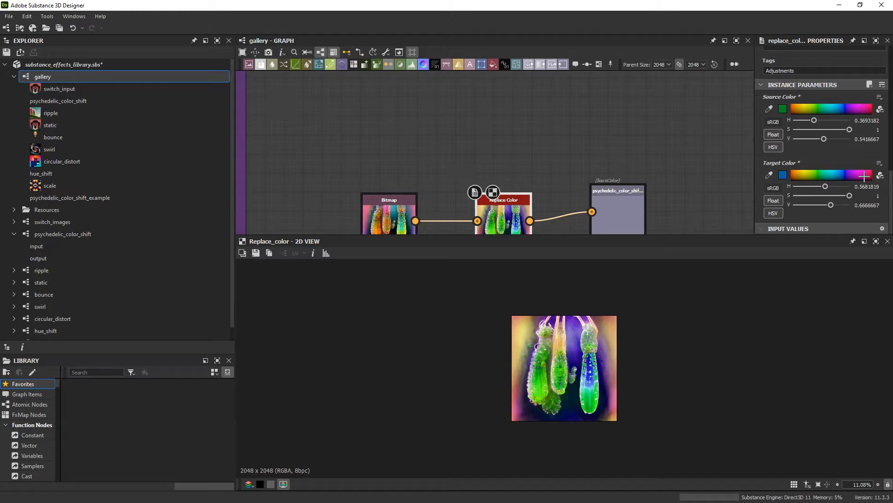
- Try different source hues on the Replace Color node, from purple-blue at H 0.7102273 to green at H 0.3125001
{"action": "left_click", "coordinate": [855, 112]}
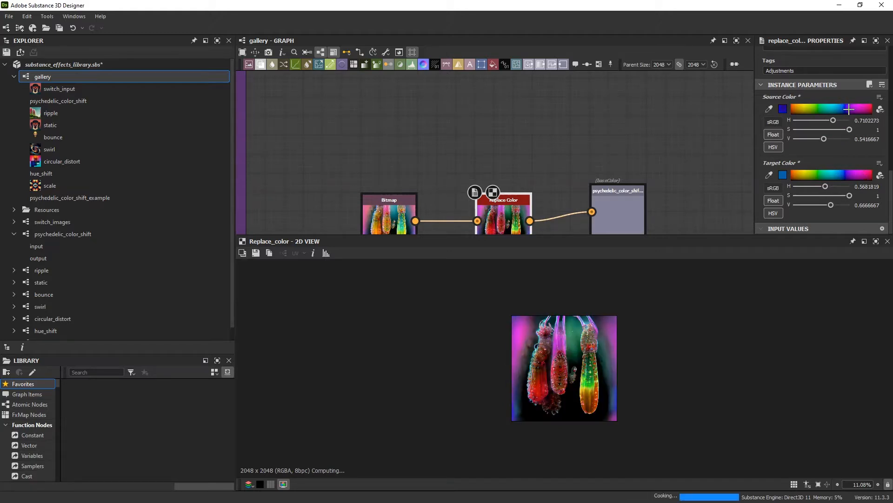
{"action": "left_click_drag", "start_coordinate": [854, 112], "coordinate": [816, 108]}
{"action": "left_click", "coordinate": [847, 112]}
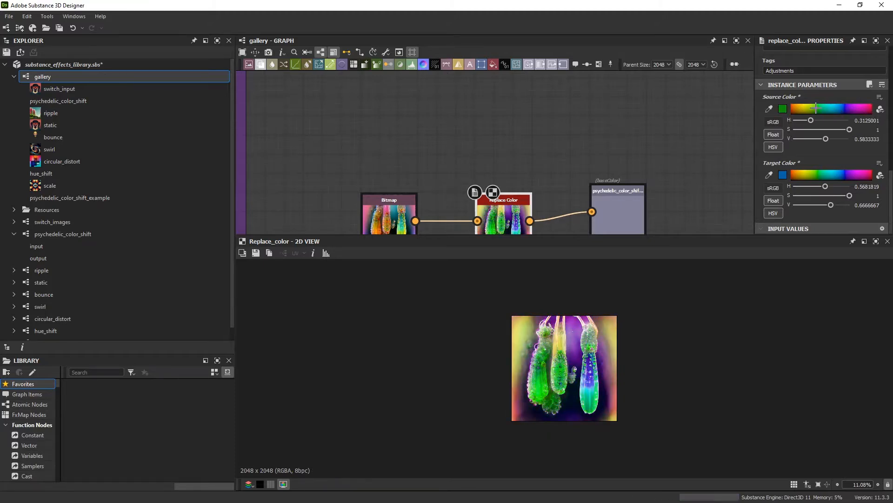
- Drive the example Replace Color node's Source Color with an empty function
{"action": "scroll", "coordinate": [673, 200], "scroll_direction": "down", "scroll_amount": 3}
{"action": "middle_click_drag", "start_coordinate": [662, 208], "coordinate": [640, 178]}
{"action": "scroll", "coordinate": [638, 175], "scroll_direction": "up", "scroll_amount": 4}
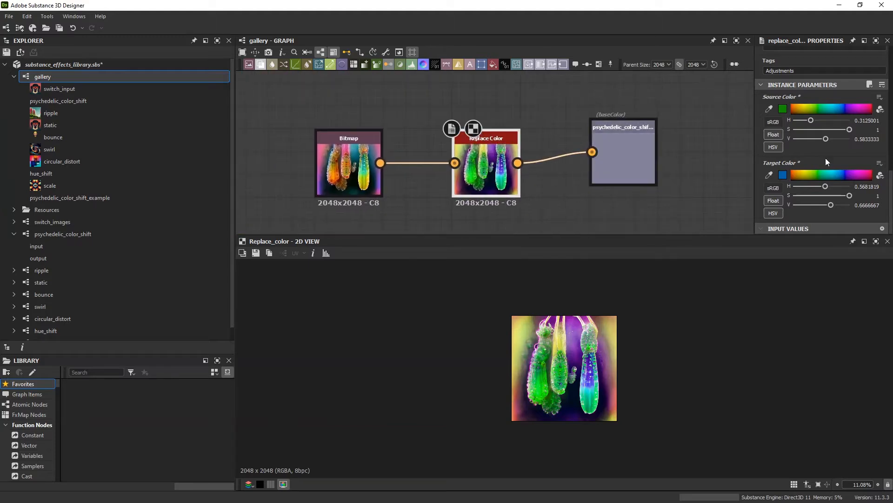
{"action": "left_click", "coordinate": [879, 96]}
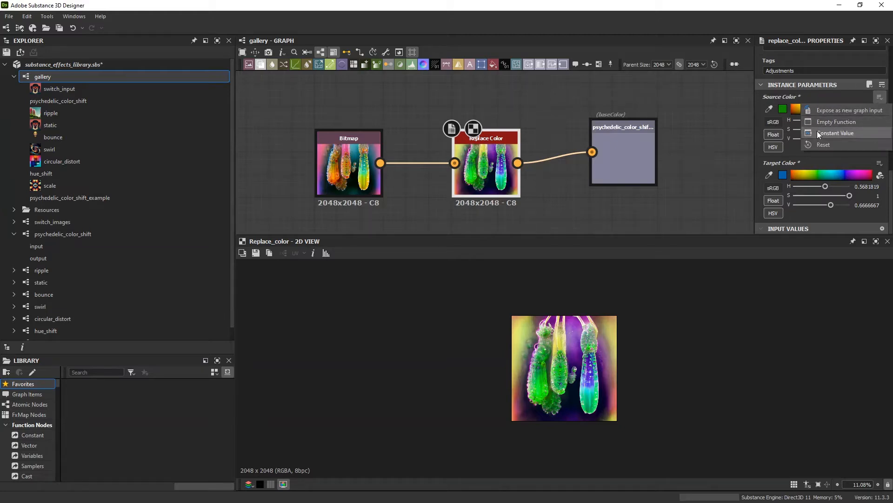
{"action": "left_click", "coordinate": [844, 125]}
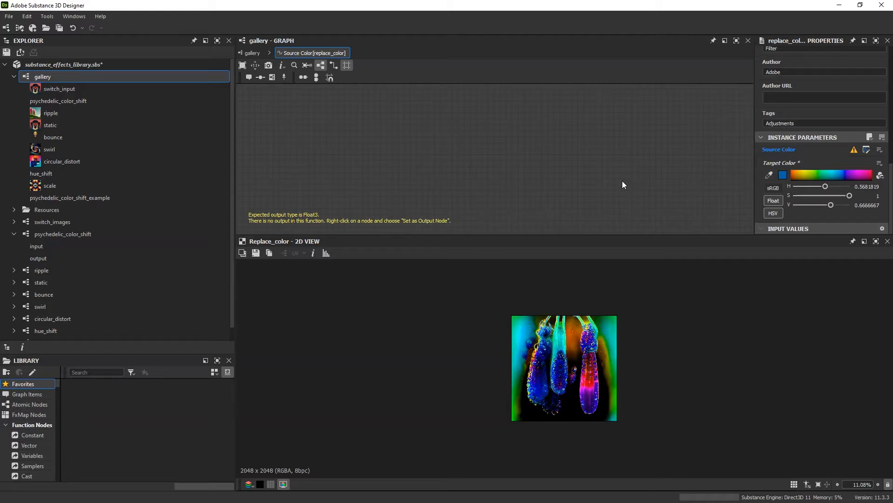
- Add a Vector Float3 node to the empty Source Color function
{"action": "key", "text": "space"}
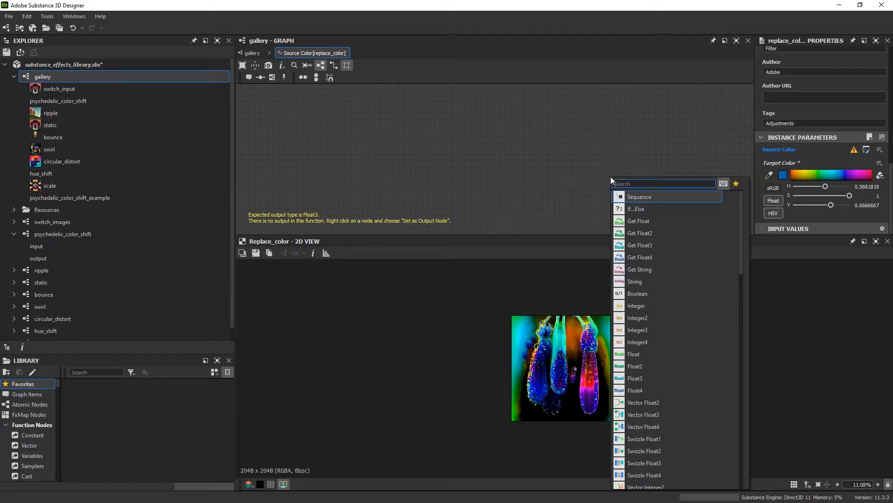
{"action": "type", "text": "va"}
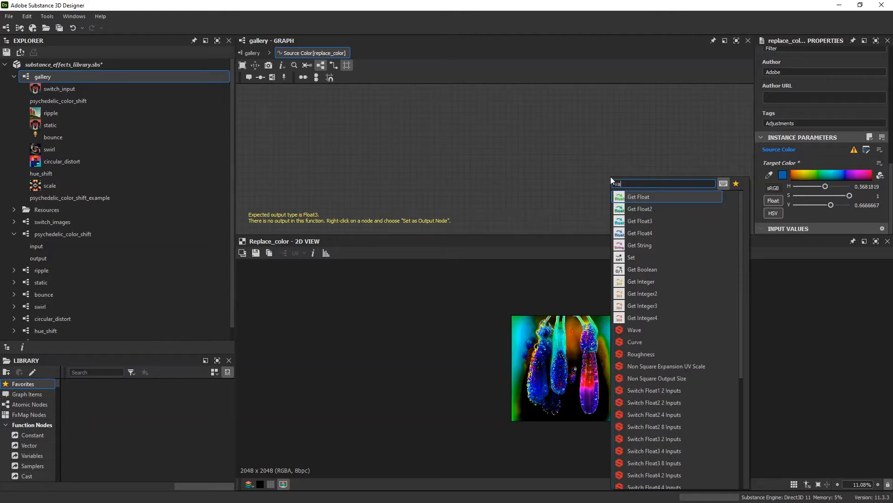
{"action": "key", "text": "BackSpace"}
{"action": "type", "text": "ec"}
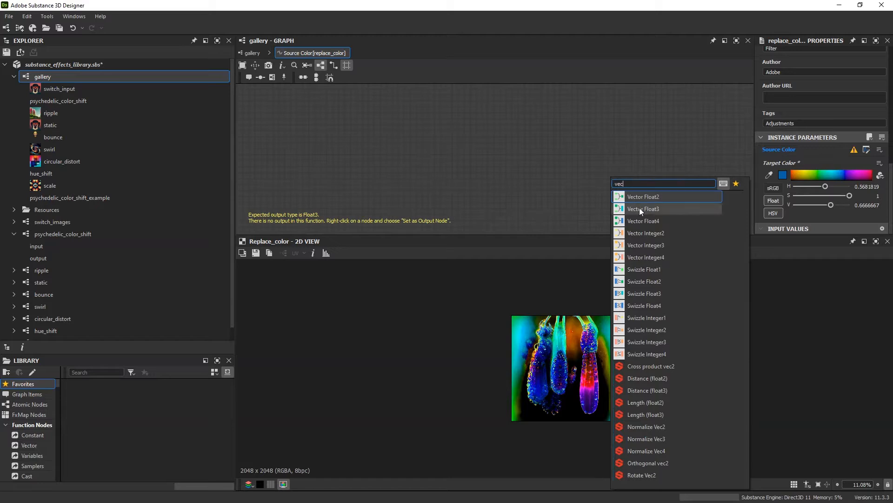
{"action": "left_click", "coordinate": [627, 201]}
{"action": "scroll", "coordinate": [595, 183], "scroll_direction": "up", "scroll_amount": 4}
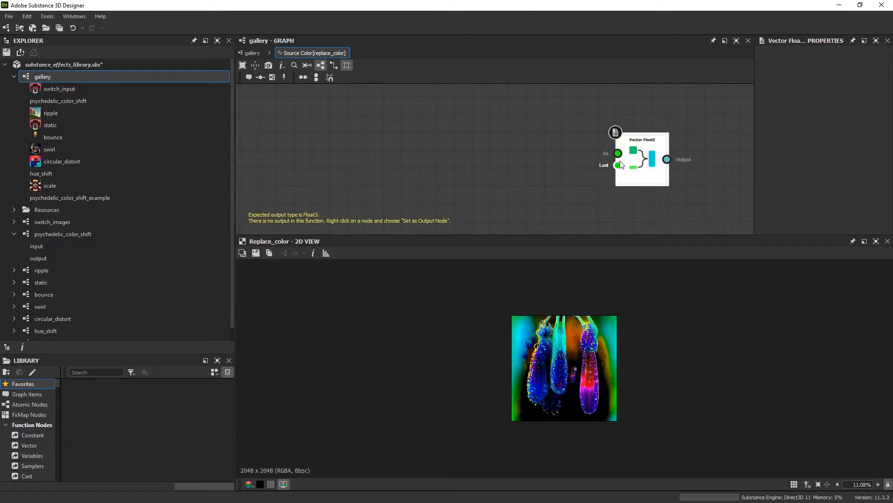
- Add a Vector Float2 node feeding the In input of Vector Float3, and place it close to that node
{"action": "left_click_drag", "start_coordinate": [617, 153], "coordinate": [568, 106]}
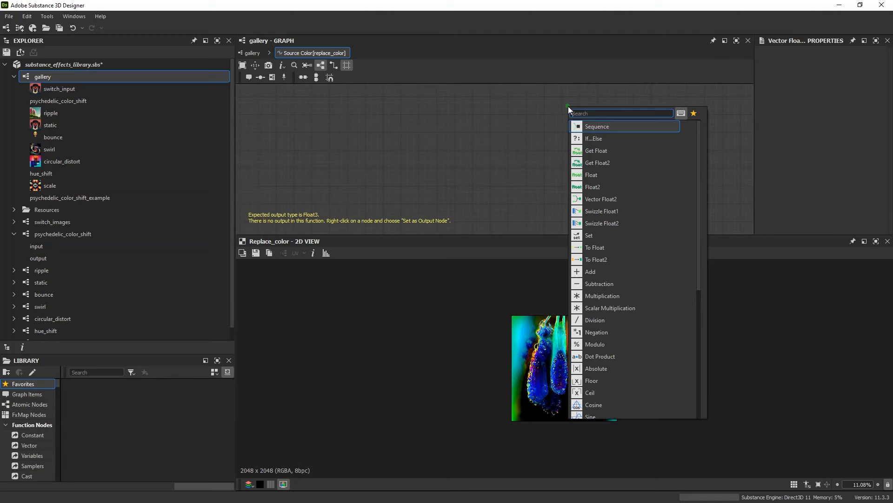
{"action": "type", "text": "vec"}
{"action": "key", "text": "Return"}
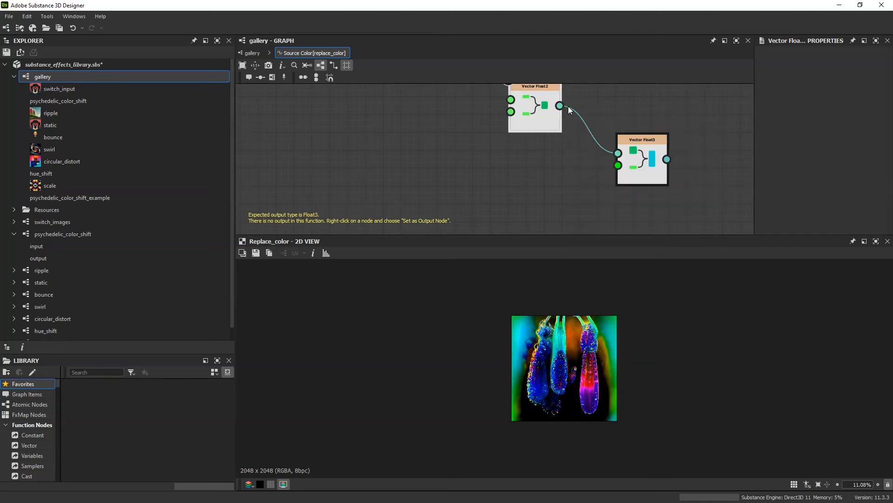
{"action": "left_click_drag", "start_coordinate": [521, 106], "coordinate": [574, 106]}
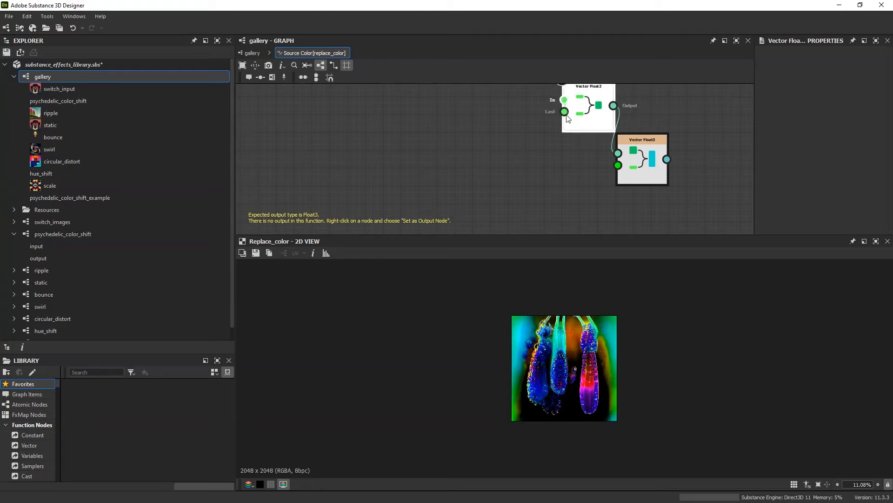
- Move Vector Float3 away from Vector Float2 and set it as the function's output node
{"action": "left_click_drag", "start_coordinate": [617, 164], "coordinate": [525, 164]}
{"action": "scroll", "coordinate": [525, 163], "scroll_direction": "down", "scroll_amount": 2}
{"action": "middle_click_drag", "start_coordinate": [525, 163], "coordinate": [504, 112]}
{"action": "scroll", "coordinate": [659, 156], "scroll_direction": "up", "scroll_amount": 2}
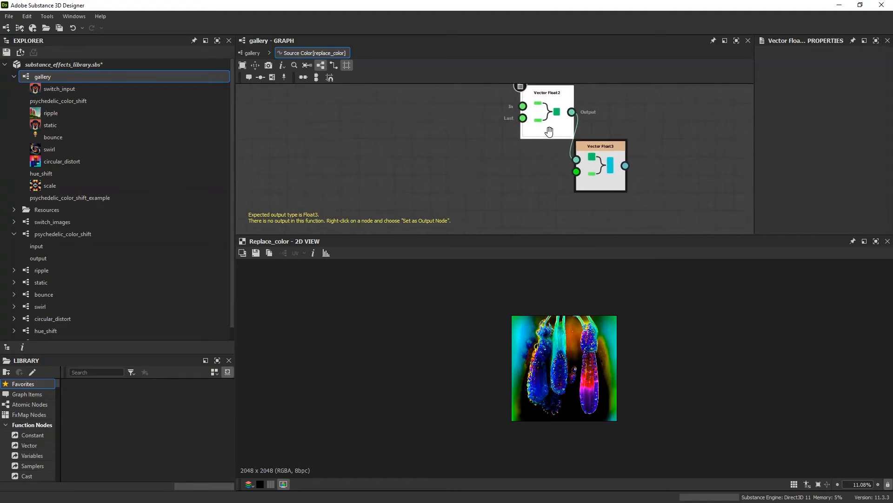
{"action": "left_click_drag", "start_coordinate": [604, 172], "coordinate": [640, 175]}
{"action": "right_click", "coordinate": [627, 168]}
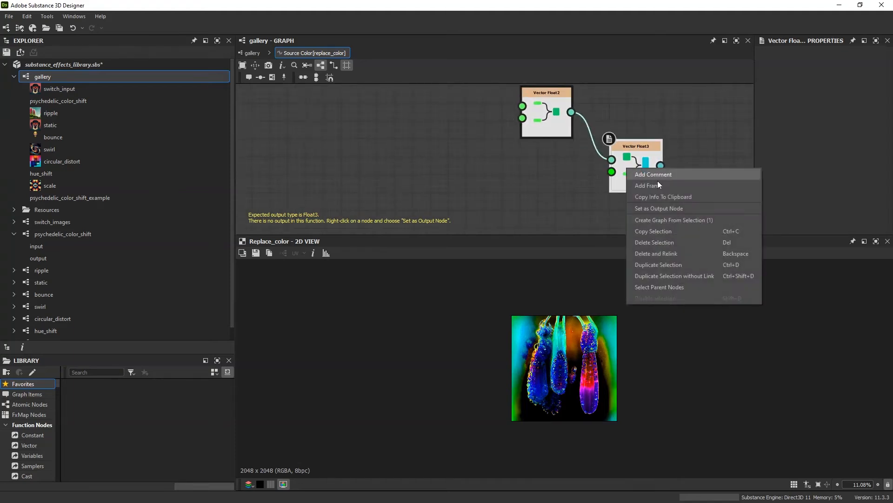
{"action": "left_click", "coordinate": [682, 211]}
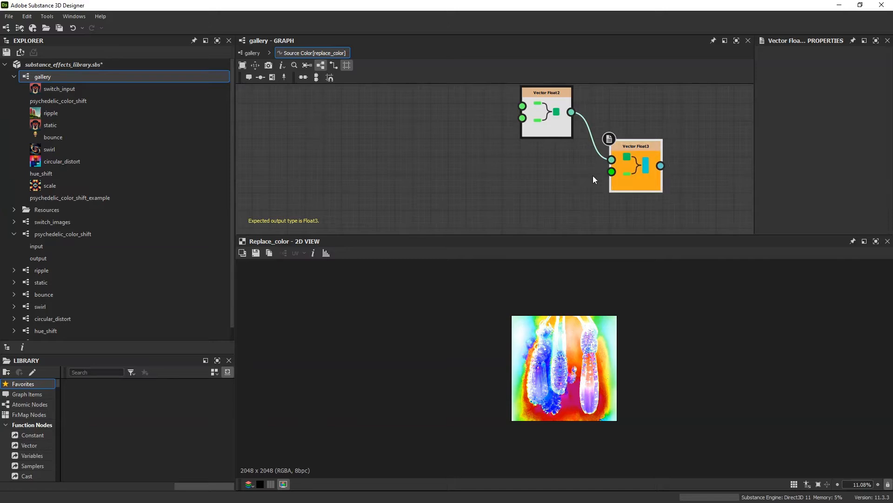
- Add a Get Float node ahead of the vector nodes and make it read the $time variable
{"action": "scroll", "coordinate": [594, 172], "scroll_direction": "down", "scroll_amount": 3}
{"action": "middle_click_drag", "start_coordinate": [623, 186], "coordinate": [671, 203]}
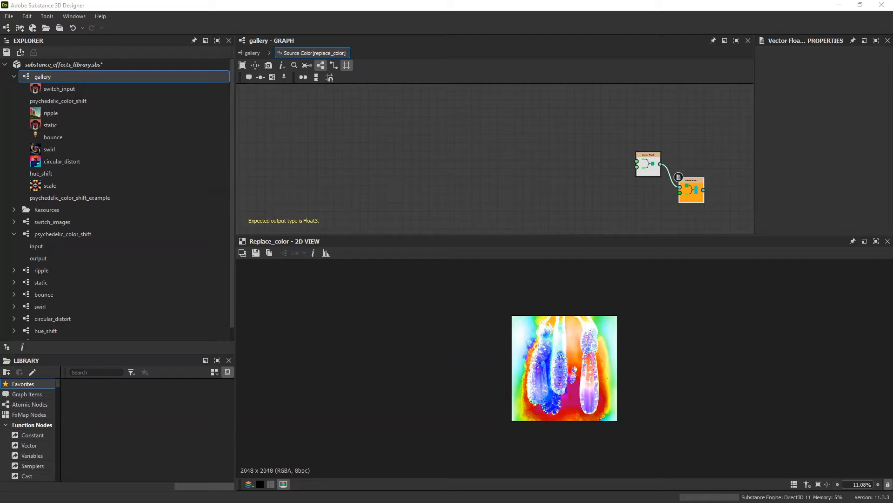
{"action": "scroll", "coordinate": [580, 180], "scroll_direction": "up", "scroll_amount": 2}
{"action": "key", "text": "space"}
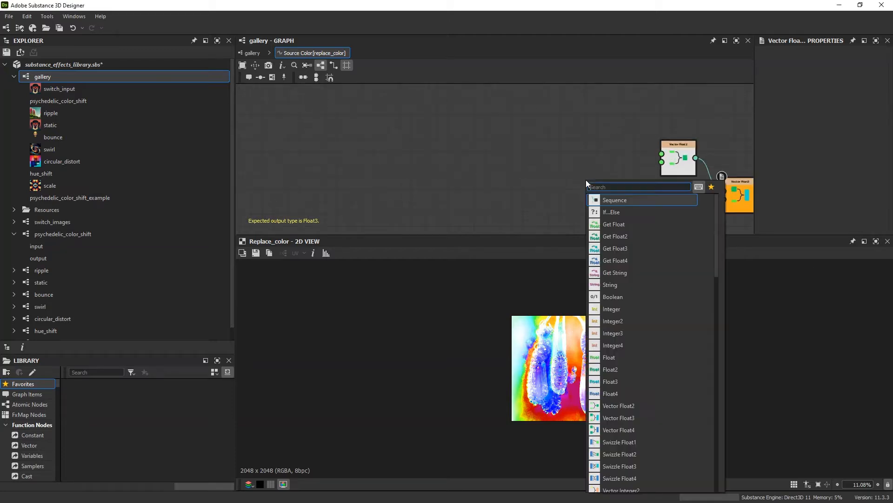
{"action": "type", "text": "get"}
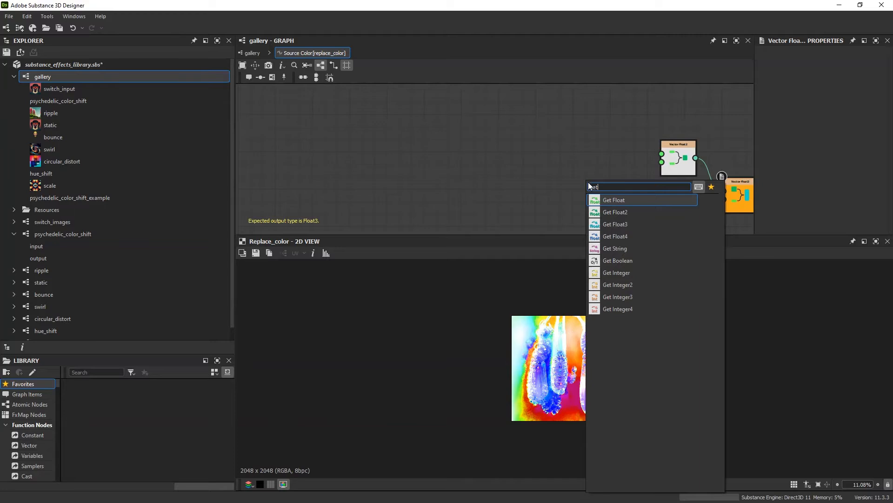
{"action": "left_click", "coordinate": [625, 203]}
{"action": "left_click", "coordinate": [819, 61]}
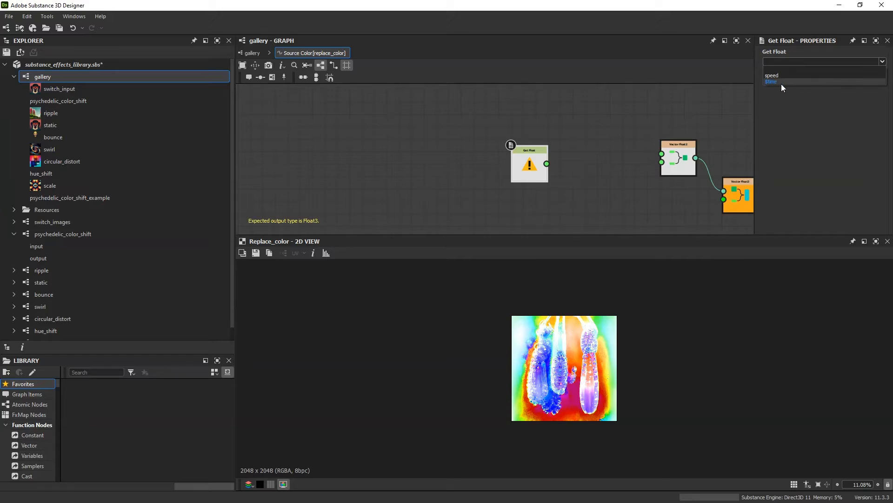
{"action": "left_click", "coordinate": [781, 84]}
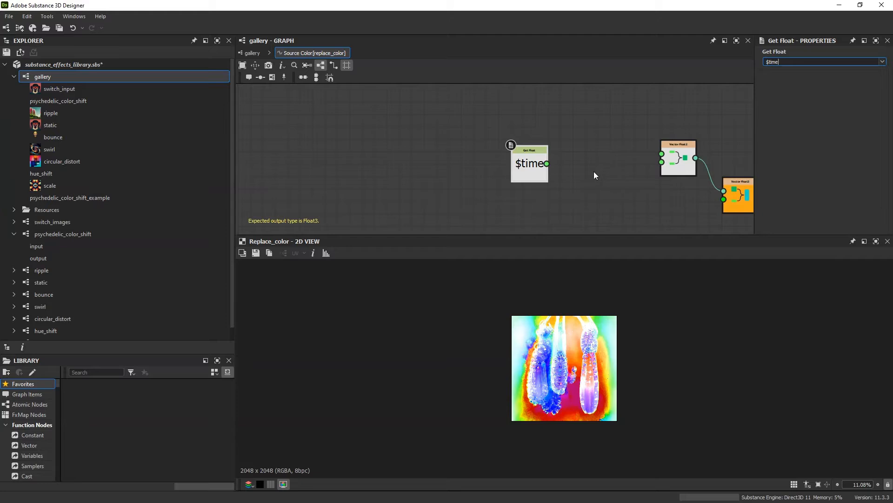
- Connect the $time node to the first input of Vector Float2 and move it farther away to leave room between them
{"action": "left_click_drag", "start_coordinate": [529, 173], "coordinate": [662, 154]}
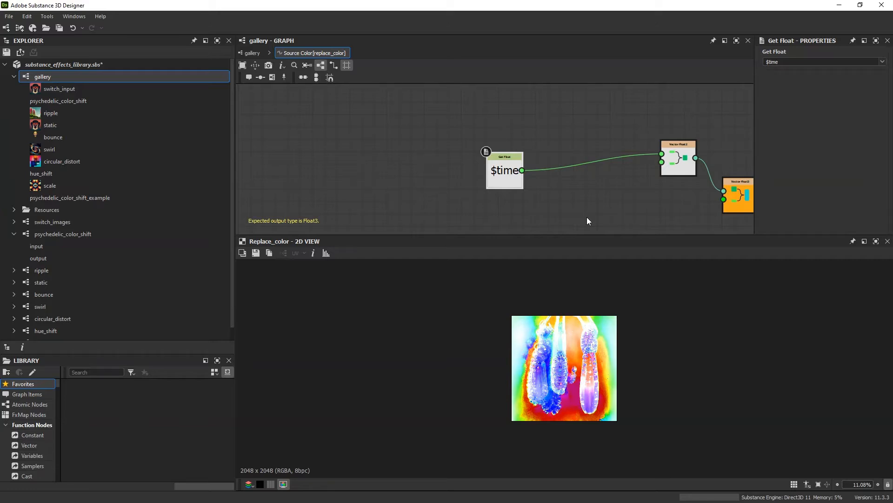
{"action": "left_click_drag", "start_coordinate": [458, 173], "coordinate": [402, 174]}
{"action": "middle_click_drag", "start_coordinate": [442, 180], "coordinate": [531, 183]}
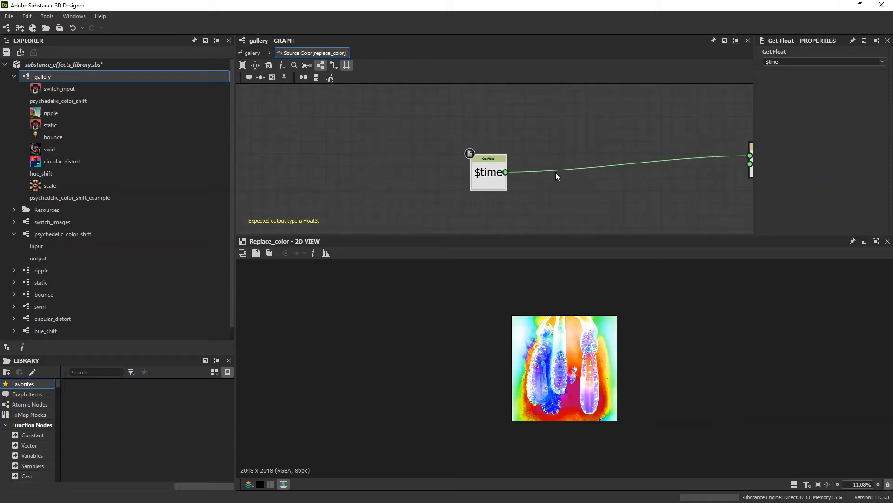
{"action": "left_click_drag", "start_coordinate": [488, 183], "coordinate": [469, 183]}
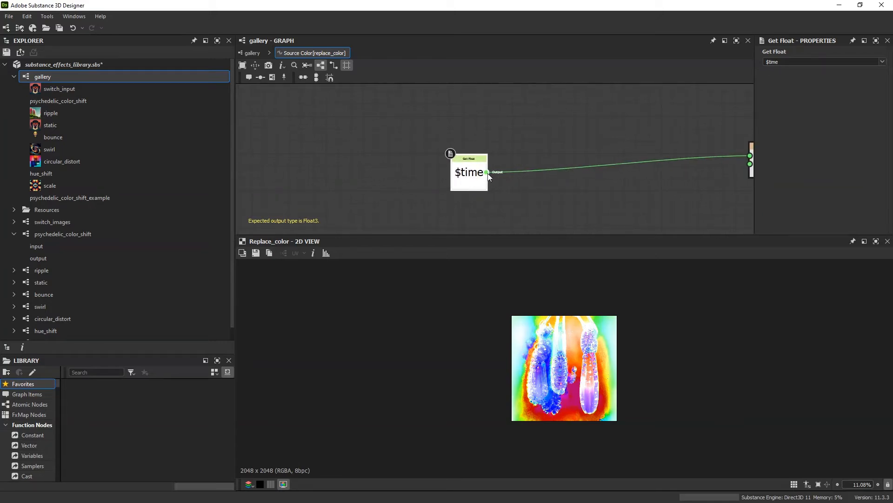
- Add a Division node fed by $time and connect a new Float node set to 10 as its divisor
{"action": "left_click_drag", "start_coordinate": [540, 181], "coordinate": [540, 181]}
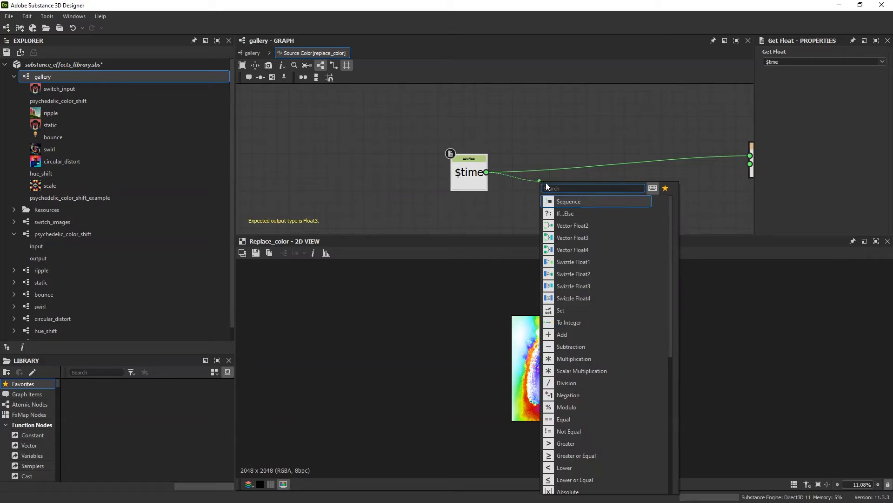
{"action": "type", "text": "di"}
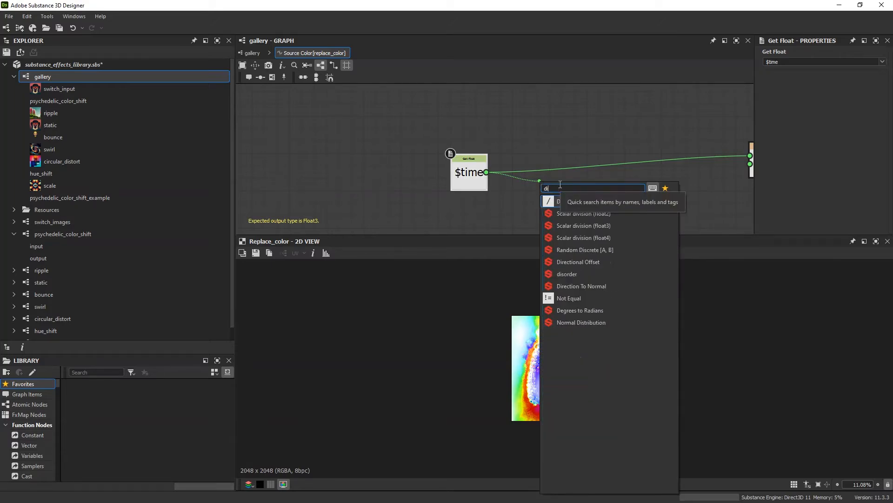
{"action": "key", "text": "Return"}
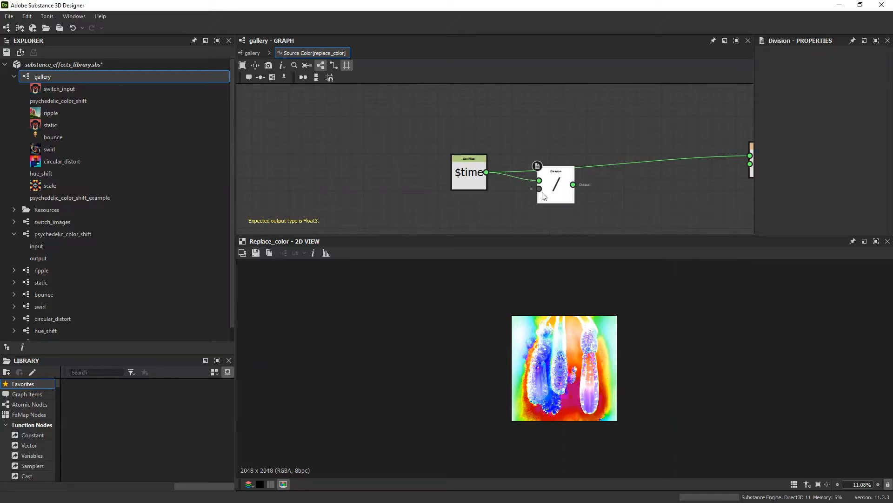
{"action": "key", "text": "space"}
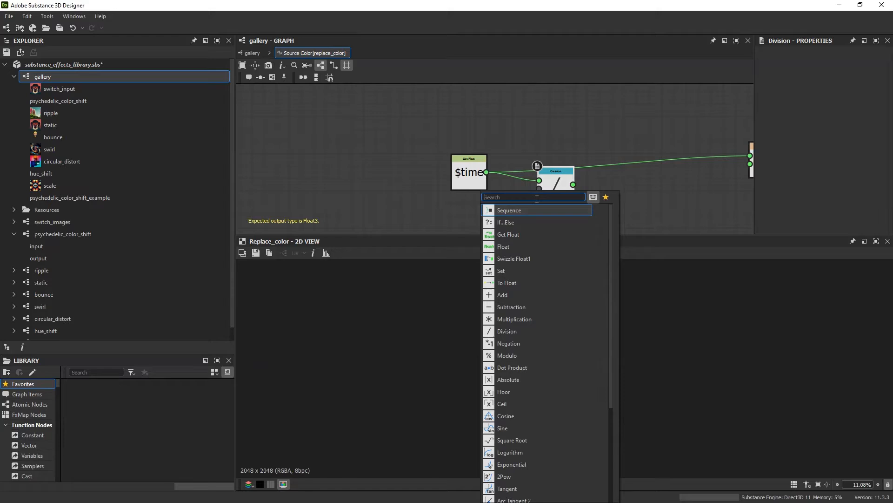
{"action": "left_click", "coordinate": [515, 246]}
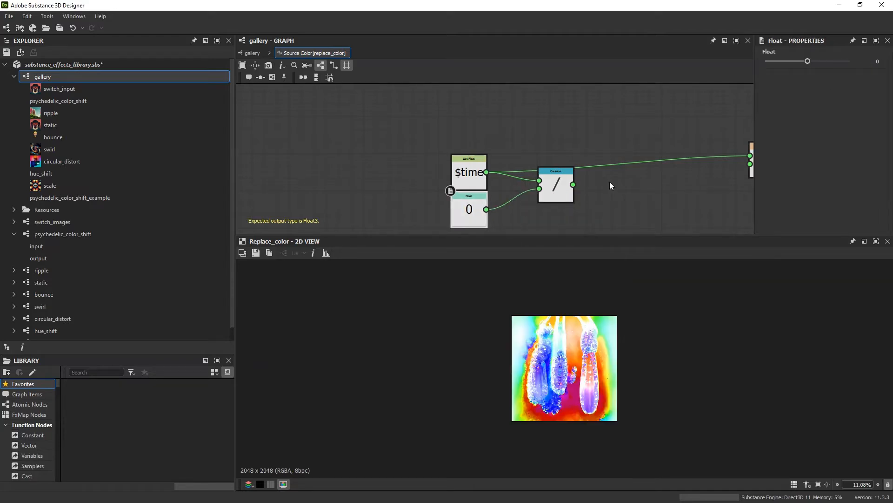
{"action": "middle_click_drag", "start_coordinate": [558, 200], "coordinate": [482, 183]}
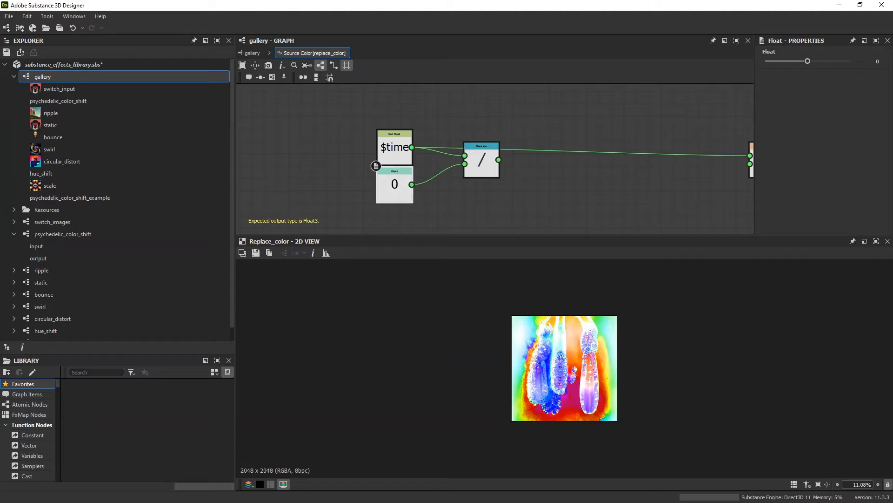
{"action": "left_click", "coordinate": [871, 60]}
{"action": "type", "text": "10"}
{"action": "key", "text": "Return"}
- Delete the direct link from $time to Vector Float2 and move the $time and 10 nodes closer to Division
{"action": "left_click_drag", "start_coordinate": [363, 100], "coordinate": [485, 205]}
{"action": "mouse_move", "coordinate": [482, 160]}
{"action": "left_mouse_down"}
{"action": "mouse_move", "coordinate": [467, 161]}
{"action": "mouse_move", "coordinate": [470, 124]}
{"action": "mouse_move", "coordinate": [476, 160]}
{"action": "left_mouse_up"}
{"action": "left_click", "coordinate": [559, 149]}
{"action": "key", "text": "Delete"}
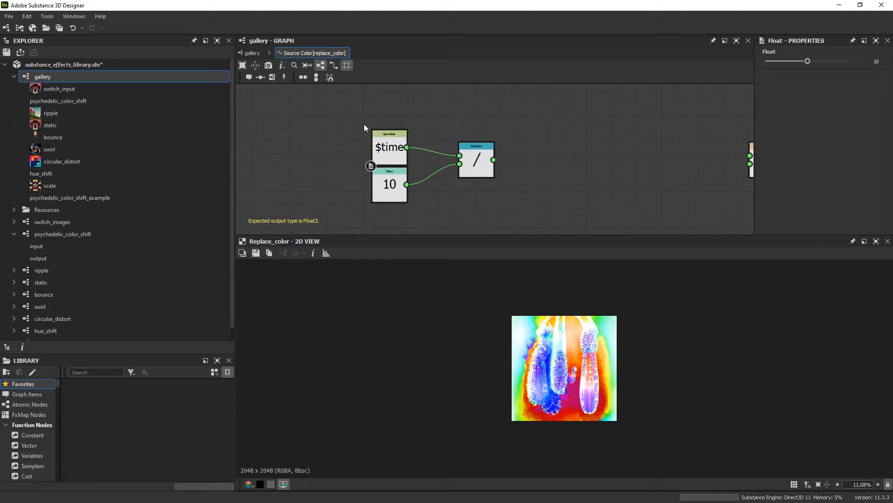
{"action": "left_click_drag", "start_coordinate": [364, 124], "coordinate": [429, 180]}
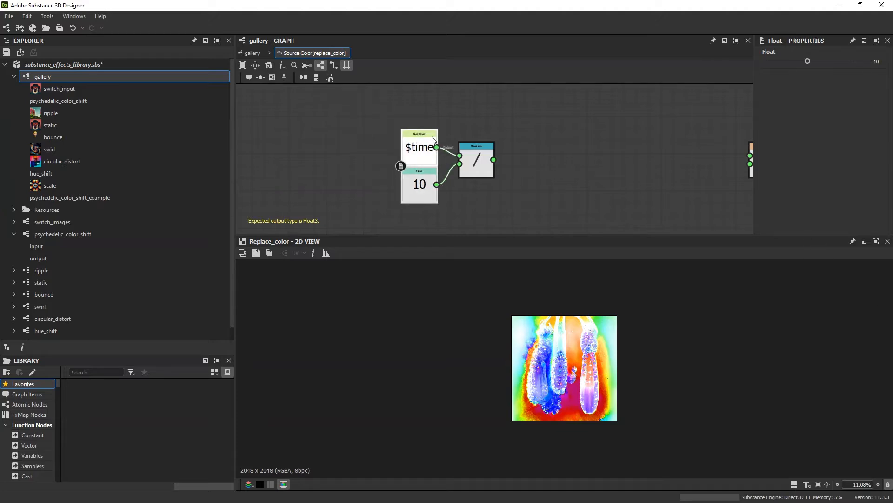
{"action": "left_click_drag", "start_coordinate": [364, 119], "coordinate": [434, 149]}
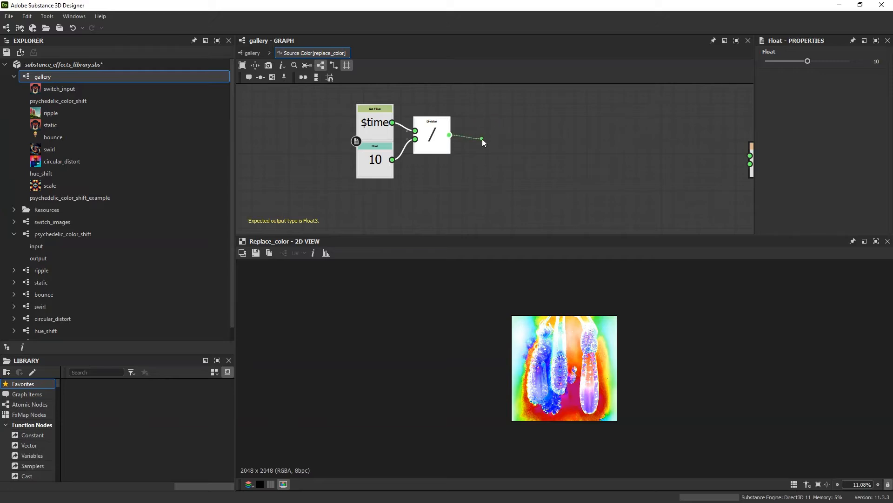
- Add a Multiplication node after Division and feed its second input from a new Get Float node reading the speed variable
{"action": "left_click_drag", "start_coordinate": [482, 139], "coordinate": [482, 139]}
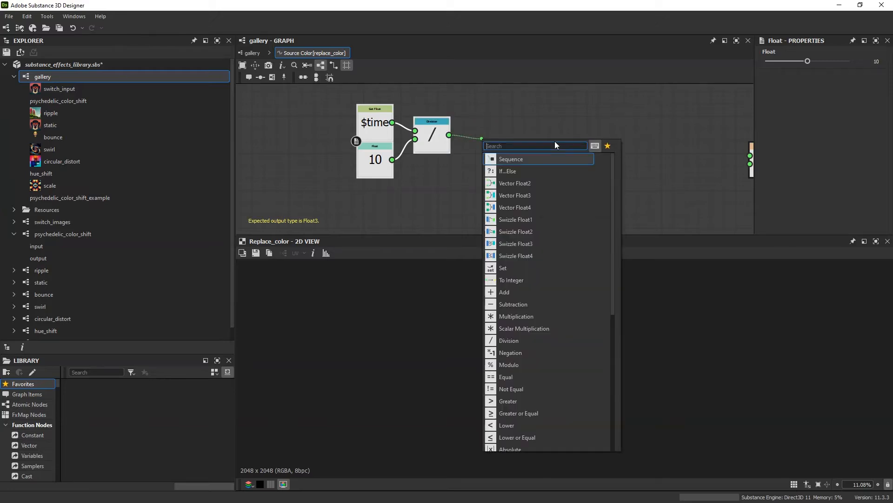
{"action": "type", "text": "mult"}
{"action": "key", "text": "Return"}
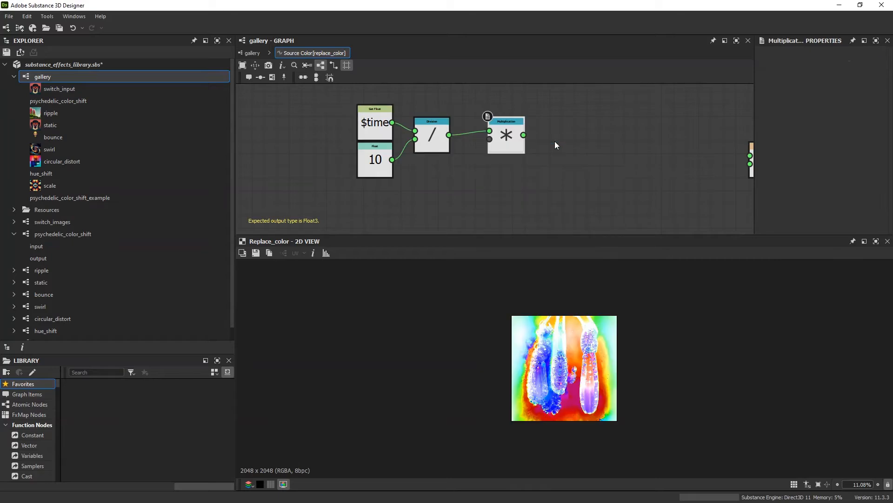
{"action": "key", "text": "space"}
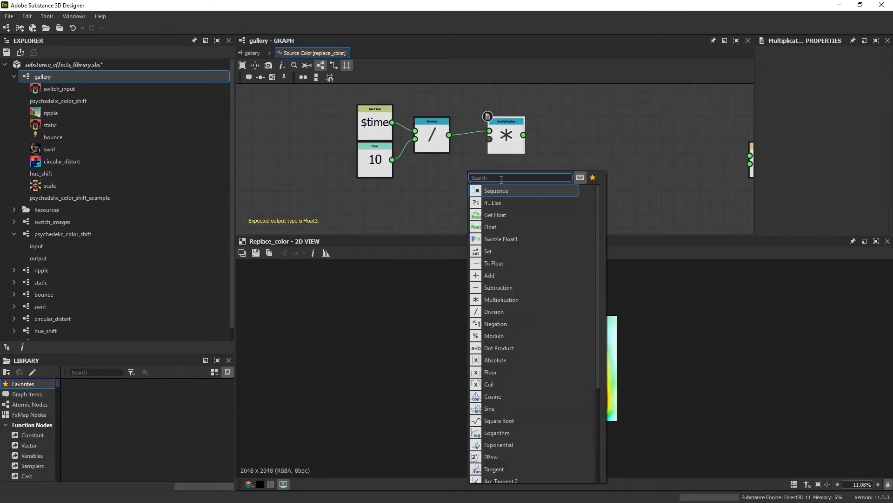
{"action": "left_click", "coordinate": [493, 216]}
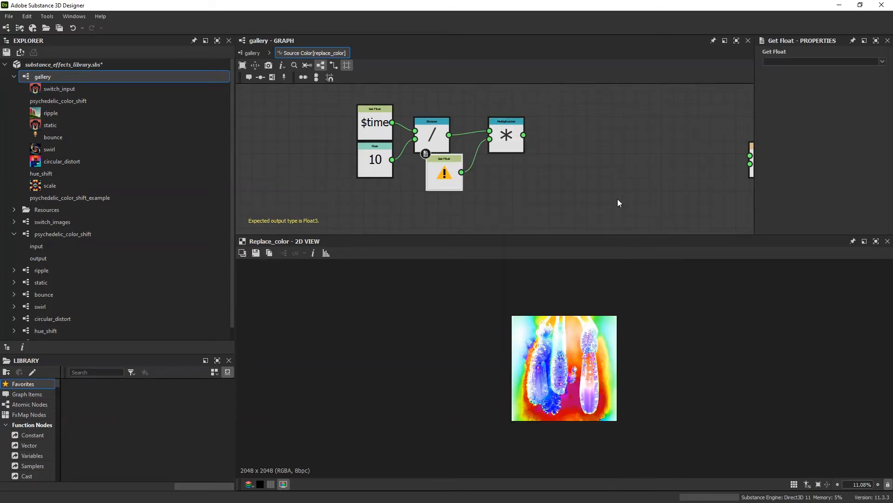
{"action": "left_click", "coordinate": [882, 61]}
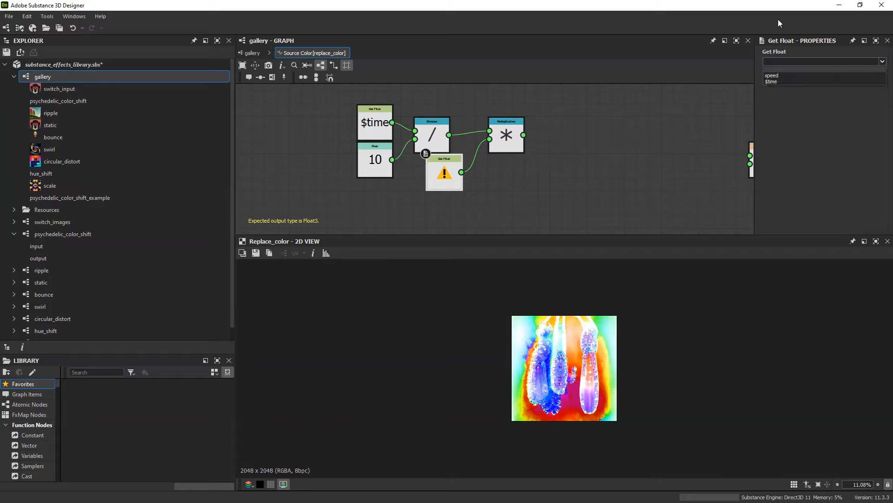
{"action": "left_click", "coordinate": [773, 75]}
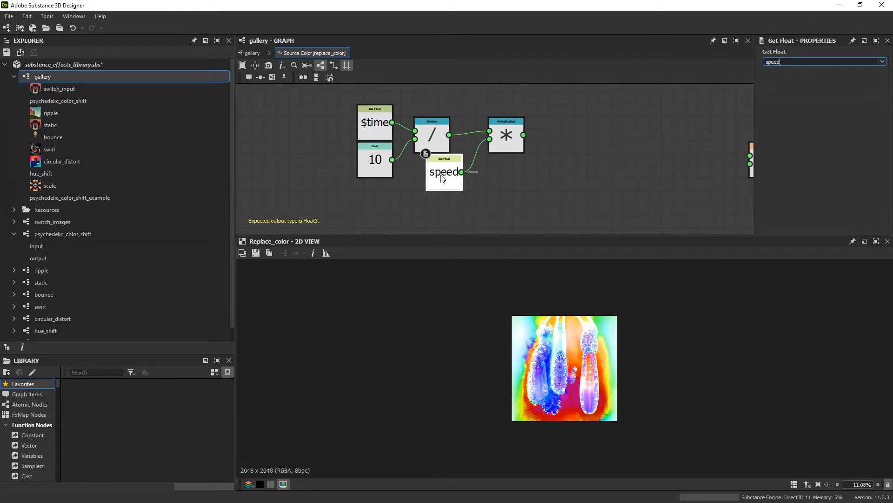
- Place the speed node beneath the Division node and move Multiplication closer to Division
{"action": "left_click_drag", "start_coordinate": [443, 174], "coordinate": [418, 198]}
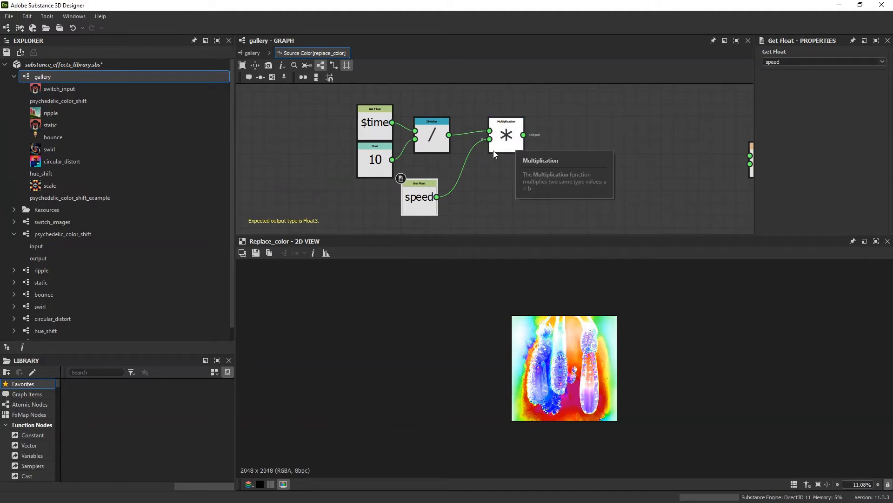
{"action": "left_click_drag", "start_coordinate": [508, 148], "coordinate": [487, 148]}
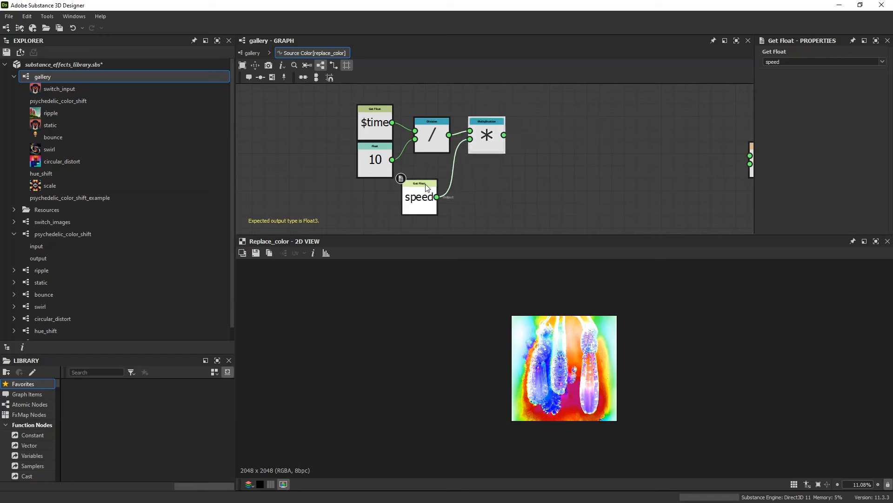
{"action": "left_click_drag", "start_coordinate": [420, 205], "coordinate": [432, 193]}
- Add a second Multiplication node fed by the first one's output, placed between it and Vector Float2
{"action": "middle_click_drag", "start_coordinate": [503, 162], "coordinate": [479, 185]}
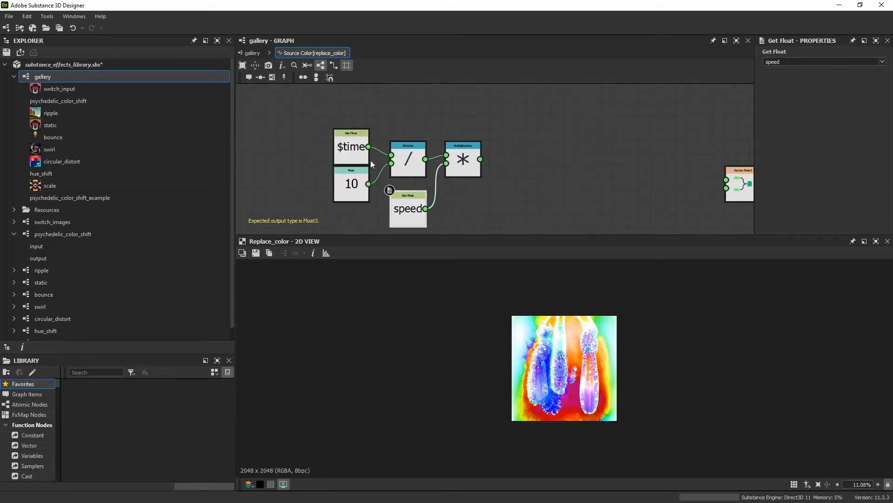
{"action": "middle_click_drag", "start_coordinate": [370, 160], "coordinate": [380, 129]}
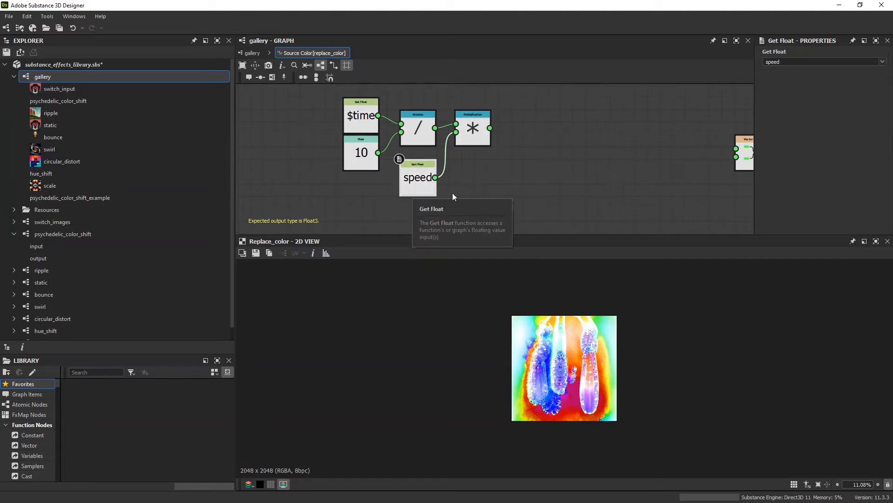
{"action": "middle_click_drag", "start_coordinate": [495, 169], "coordinate": [437, 190]}
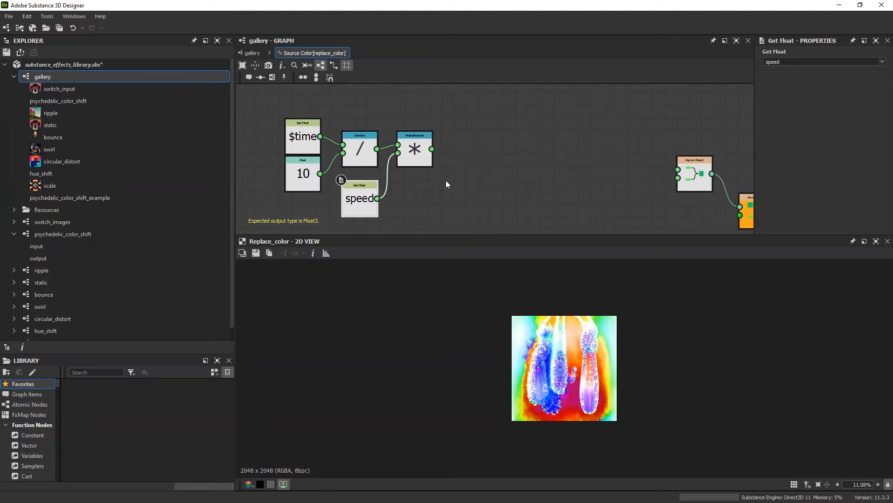
{"action": "middle_click_drag", "start_coordinate": [488, 145], "coordinate": [502, 164]}
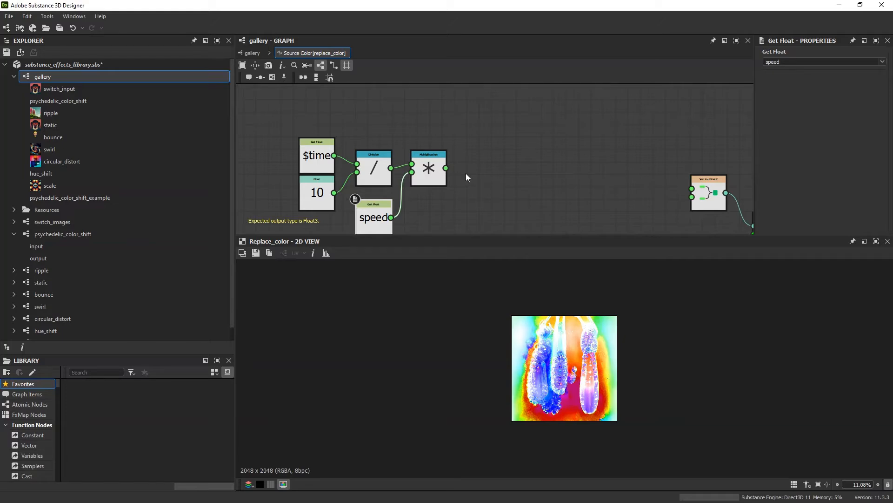
{"action": "middle_click_drag", "start_coordinate": [485, 171], "coordinate": [450, 171]}
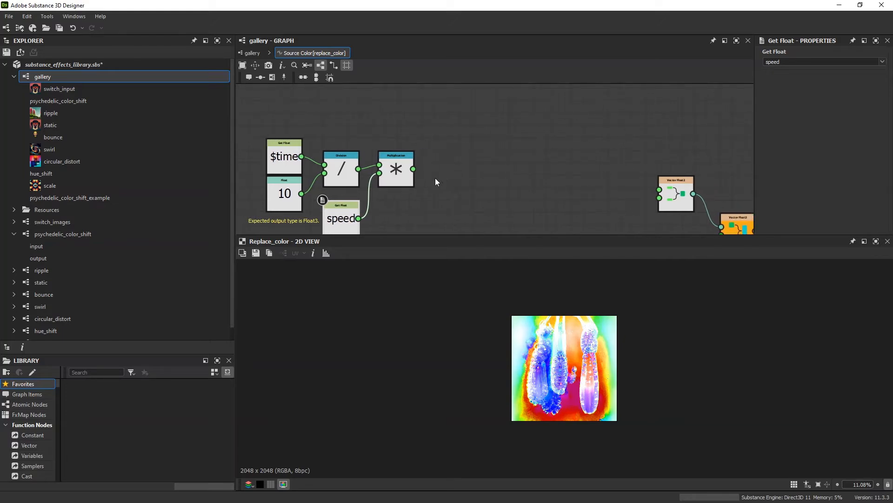
{"action": "left_click_drag", "start_coordinate": [414, 169], "coordinate": [552, 124]}
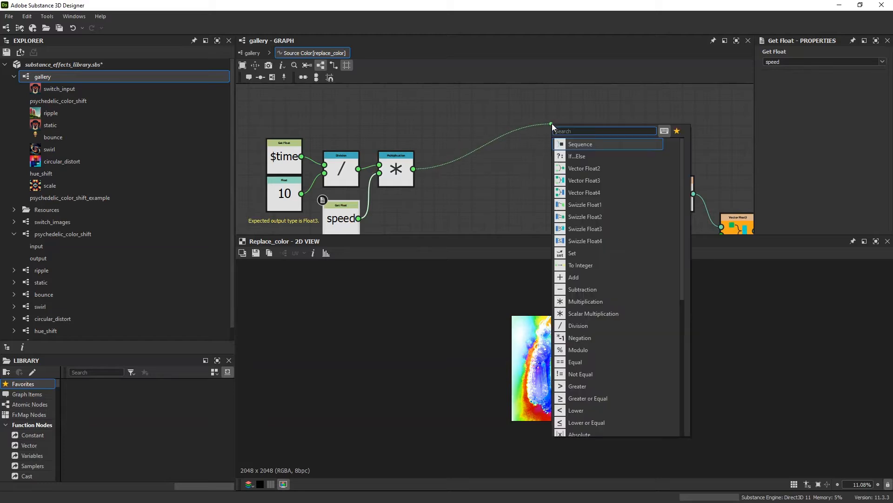
{"action": "type", "text": "multi"}
{"action": "key", "text": "Return"}
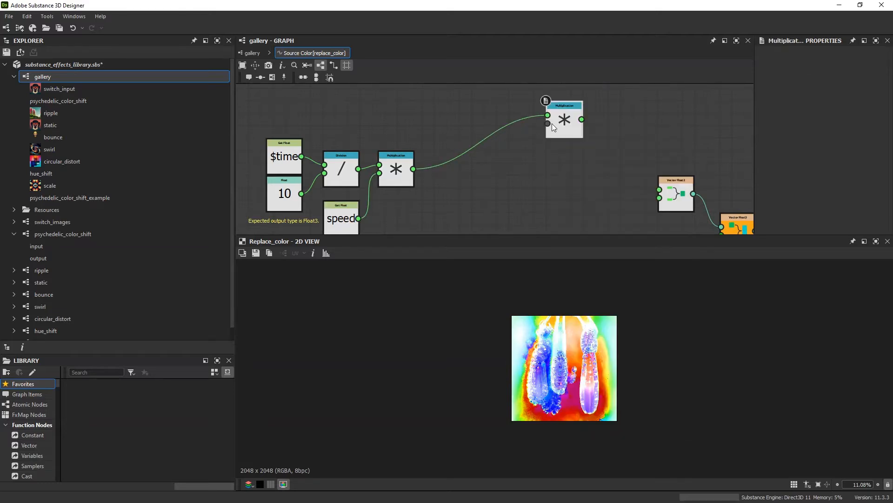
{"action": "left_click_drag", "start_coordinate": [559, 139], "coordinate": [559, 160]}
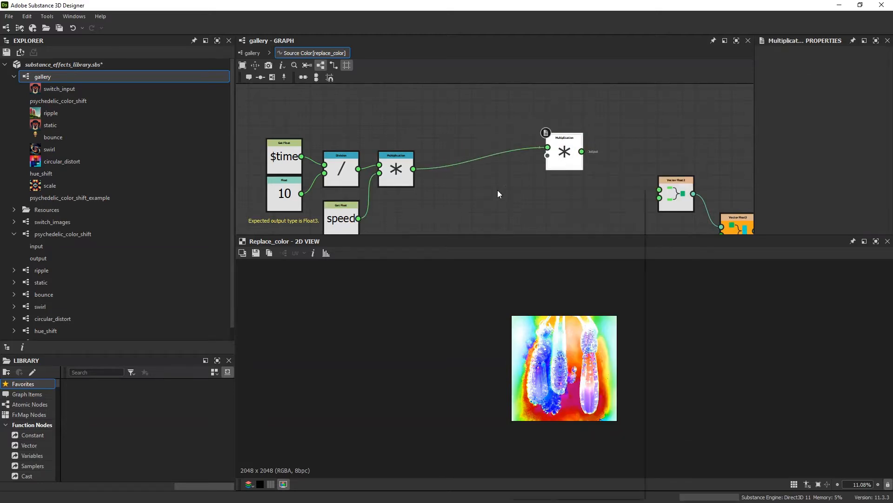
- Add a Random Uniform [A, B[ node feeding the second input of the new Multiplication node
{"action": "key", "text": "space"}
{"action": "type", "text": "random"}
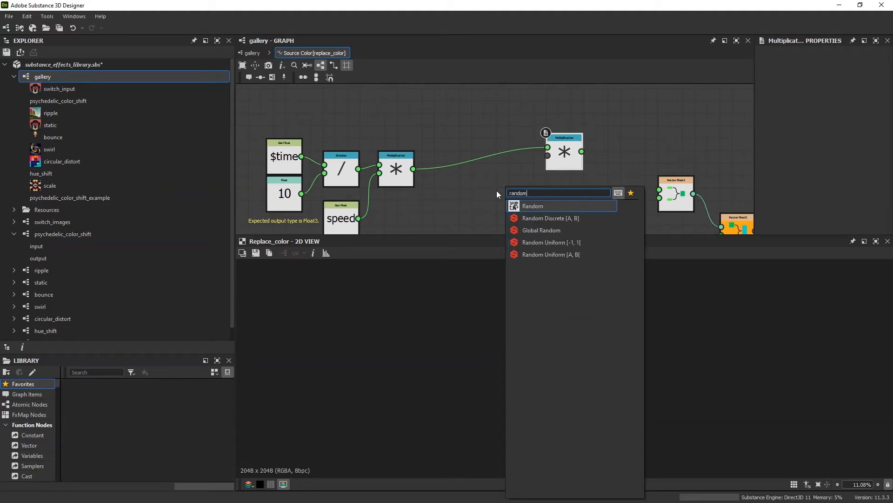
{"action": "left_click", "coordinate": [538, 256]}
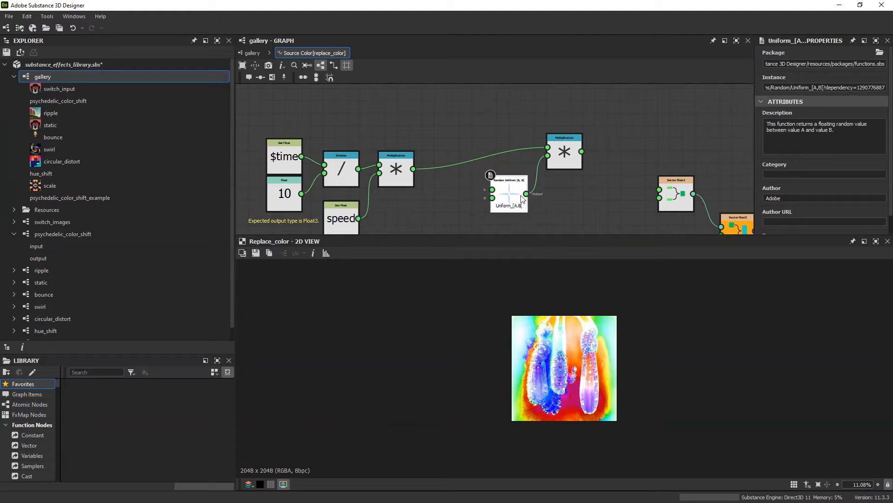
- Reposition the Random Uniform node and connect a new Float node set to 0.5 to its A input
{"action": "left_click_drag", "start_coordinate": [521, 196], "coordinate": [473, 192]}
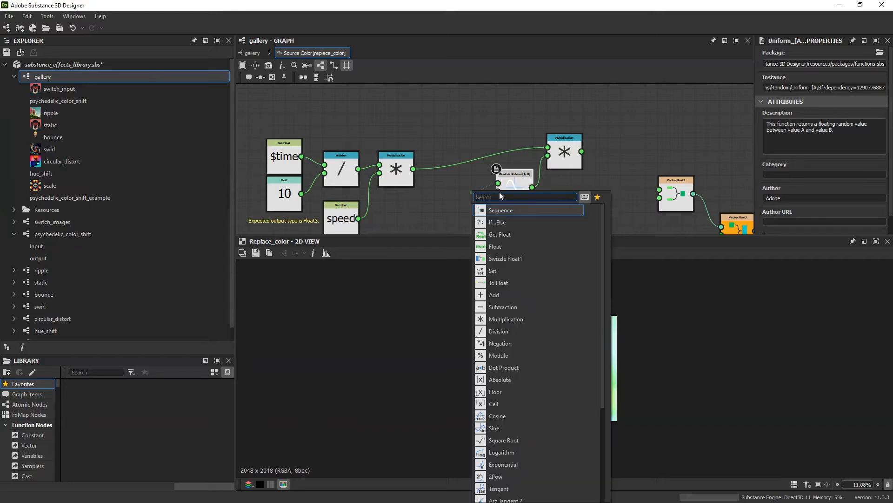
{"action": "type", "text": "float"}
{"action": "key", "text": "Return"}
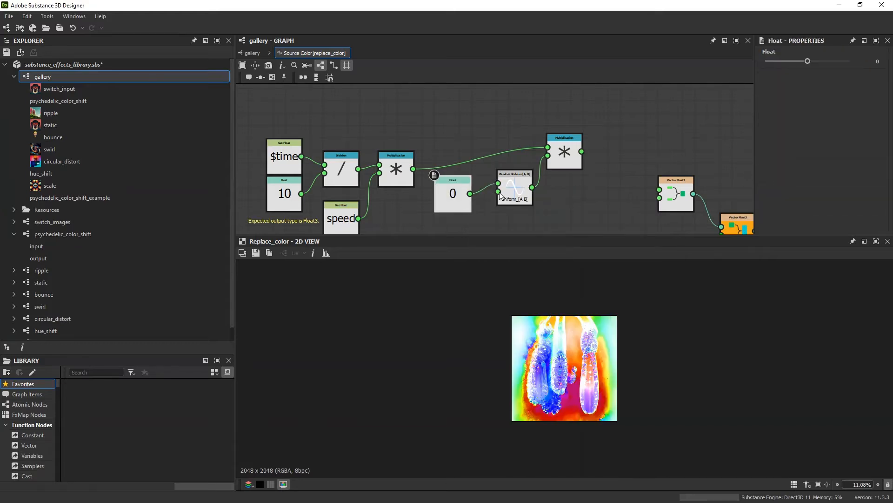
{"action": "double_click", "coordinate": [878, 60]}
{"action": "type", "text": "0.5"}
{"action": "key", "text": "Return"}
- Connect a new Float node set to 1 to the B input of the Random Uniform node
{"action": "middle_click_drag", "start_coordinate": [516, 198], "coordinate": [543, 132]}
{"action": "left_click_drag", "start_coordinate": [543, 131], "coordinate": [504, 161]}
{"action": "type", "text": "f"}
{"action": "left_click", "coordinate": [534, 179]}
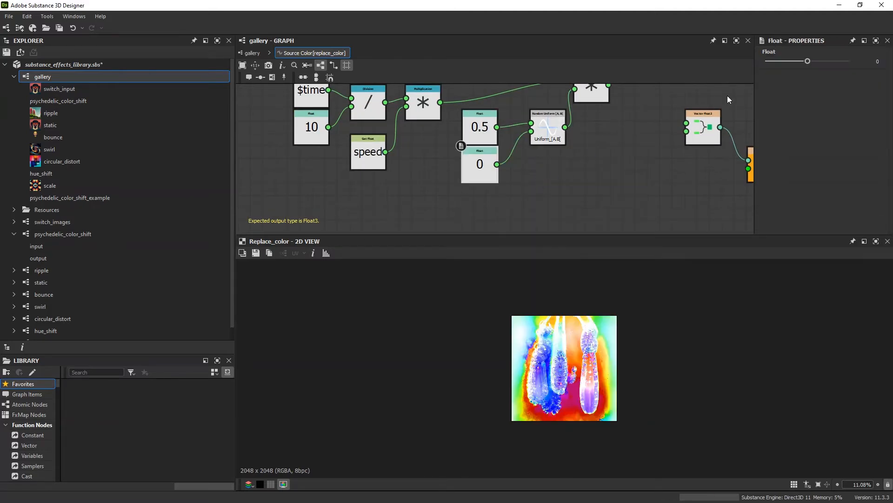
{"action": "double_click", "coordinate": [873, 61]}
{"action": "type", "text": "1"}
{"action": "key", "text": "Return"}
- Move the second Multiplication node farther along and shift the Random Uniform node with its two Float nodes up towards it
{"action": "middle_click_drag", "start_coordinate": [588, 126], "coordinate": [470, 184]}
{"action": "scroll", "coordinate": [470, 183], "scroll_direction": "up", "scroll_amount": 1}
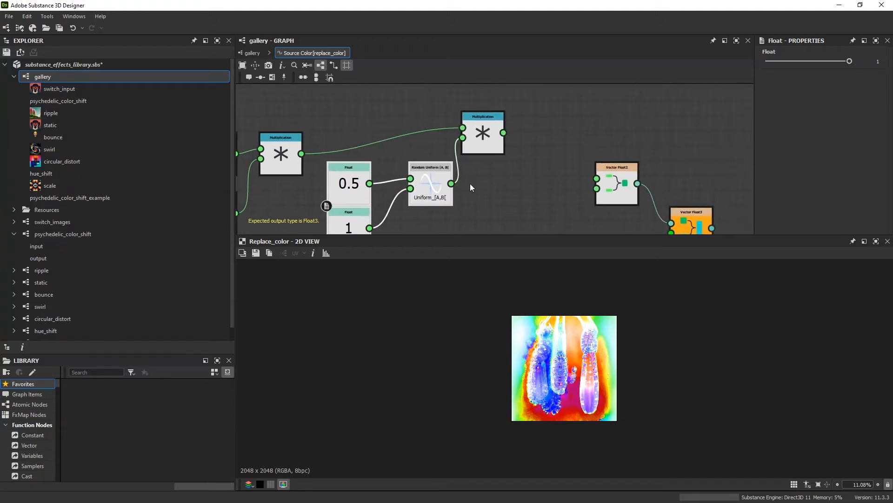
{"action": "left_click_drag", "start_coordinate": [495, 141], "coordinate": [533, 125]}
{"action": "left_click_drag", "start_coordinate": [312, 178], "coordinate": [441, 213]}
{"action": "left_click_drag", "start_coordinate": [431, 193], "coordinate": [453, 163]}
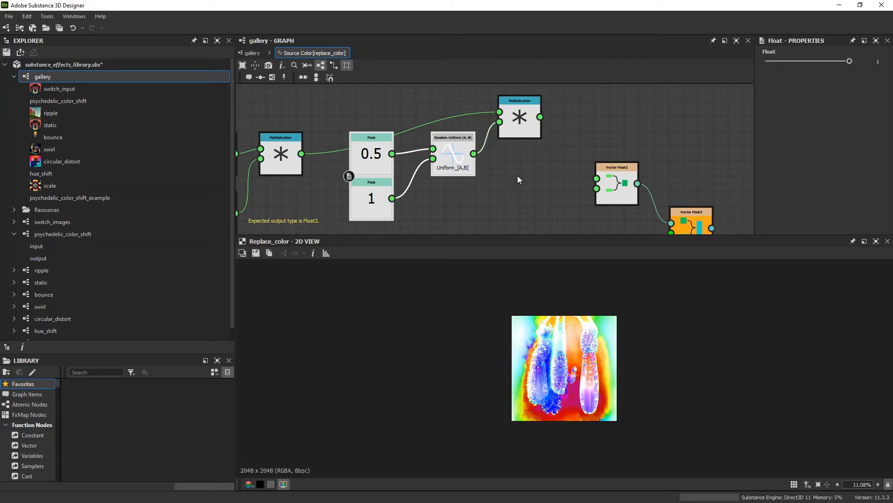
{"action": "middle_click_drag", "start_coordinate": [500, 196], "coordinate": [616, 199]}
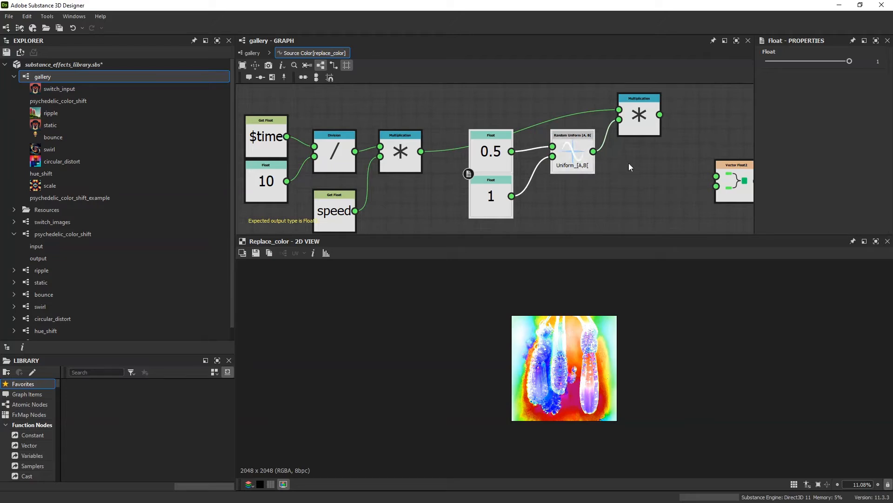
{"action": "scroll", "coordinate": [629, 163], "scroll_direction": "down", "scroll_amount": 1}
{"action": "middle_click_drag", "start_coordinate": [629, 162], "coordinate": [552, 158]}
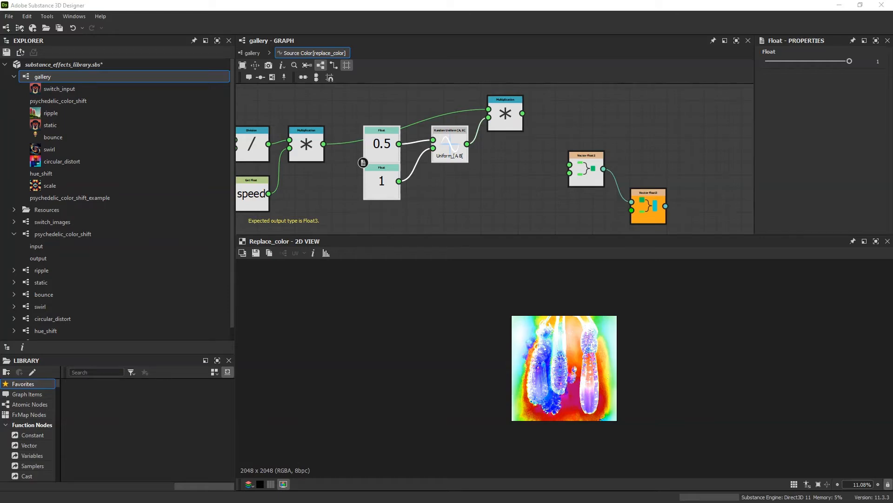
{"action": "scroll", "coordinate": [670, 191], "scroll_direction": "down", "scroll_amount": 3}
{"action": "scroll", "coordinate": [535, 140], "scroll_direction": "up", "scroll_amount": 2}
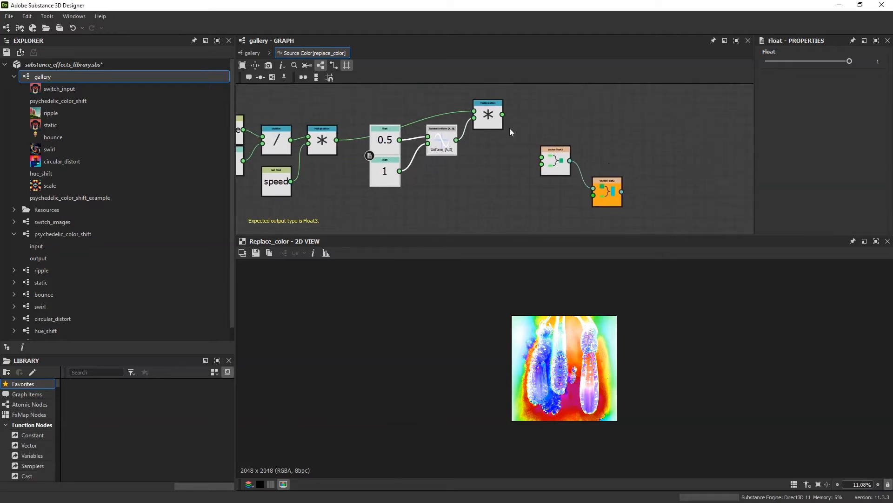
- Shift the Vector Float nodes farther along and add an Add node fed by the second Multiplication node's output
{"action": "left_click_drag", "start_coordinate": [613, 197], "coordinate": [707, 207]}
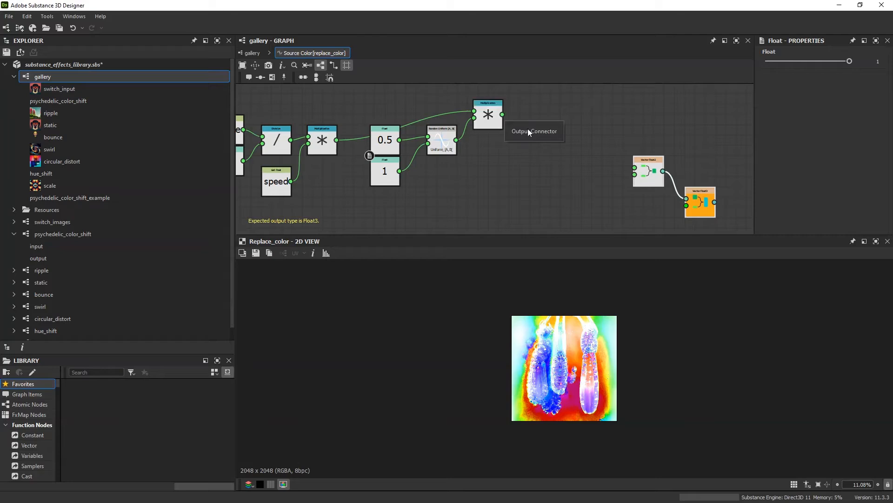
{"action": "middle_click_drag", "start_coordinate": [528, 129], "coordinate": [500, 155]}
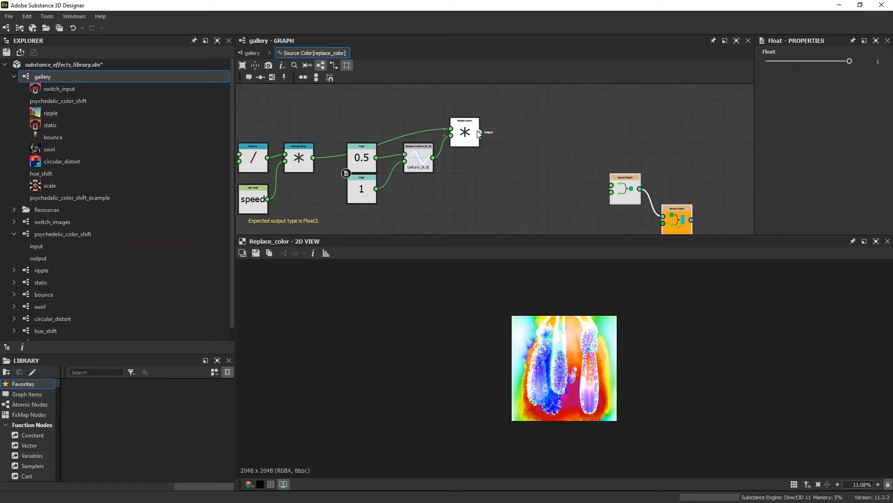
{"action": "left_click_drag", "start_coordinate": [502, 127], "coordinate": [503, 126]}
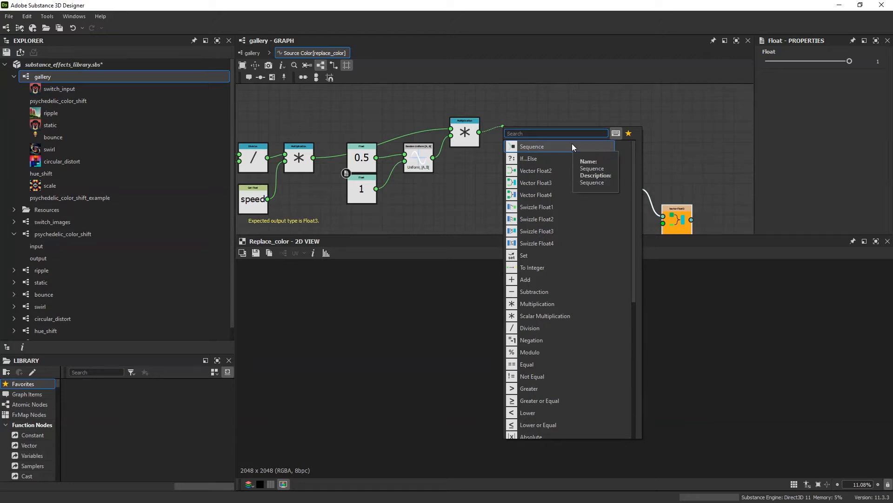
{"action": "type", "text": "add"}
{"action": "left_click", "coordinate": [550, 146]}
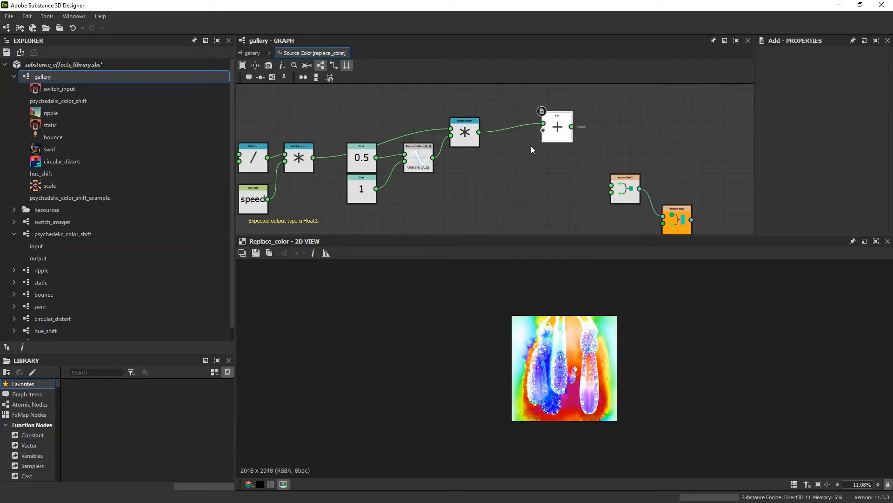
- Add a Random Uniform [A, B[ node feeding the Add node's second input and reposition it below the Add node
{"action": "key", "text": "space"}
{"action": "type", "text": "random"}
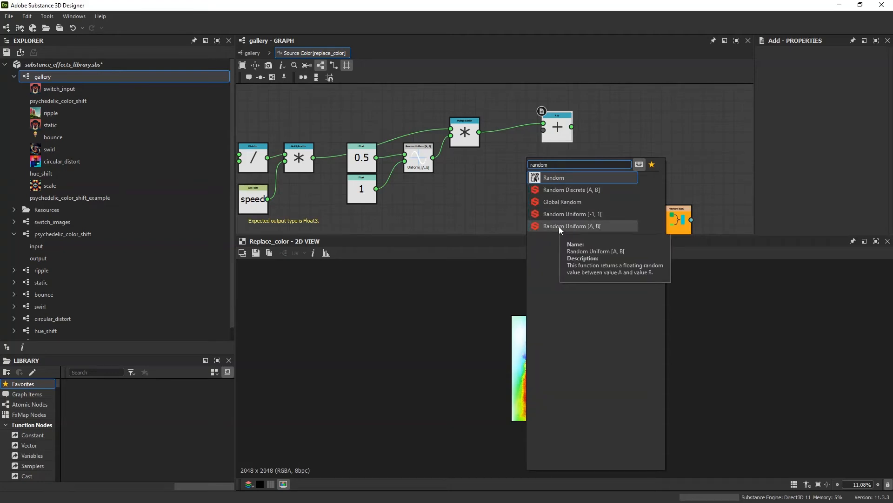
{"action": "left_click", "coordinate": [559, 226]}
{"action": "scroll", "coordinate": [549, 169], "scroll_direction": "up", "scroll_amount": 4}
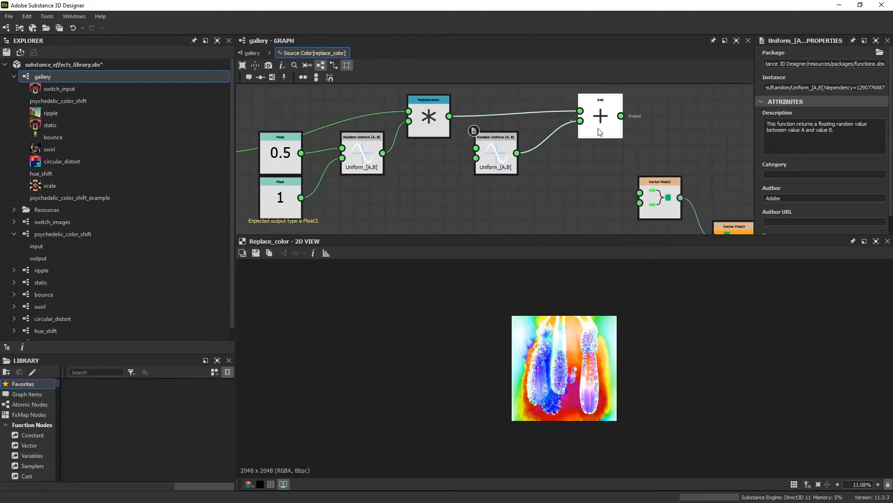
{"action": "left_click_drag", "start_coordinate": [495, 155], "coordinate": [525, 170]}
- Duplicate the 0.5 and 1 Float nodes, connect the copies to the new Random Uniform's inputs, and set the first copy to 0
{"action": "middle_click_drag", "start_coordinate": [409, 179], "coordinate": [475, 151]}
{"action": "left_click", "coordinate": [345, 166]}
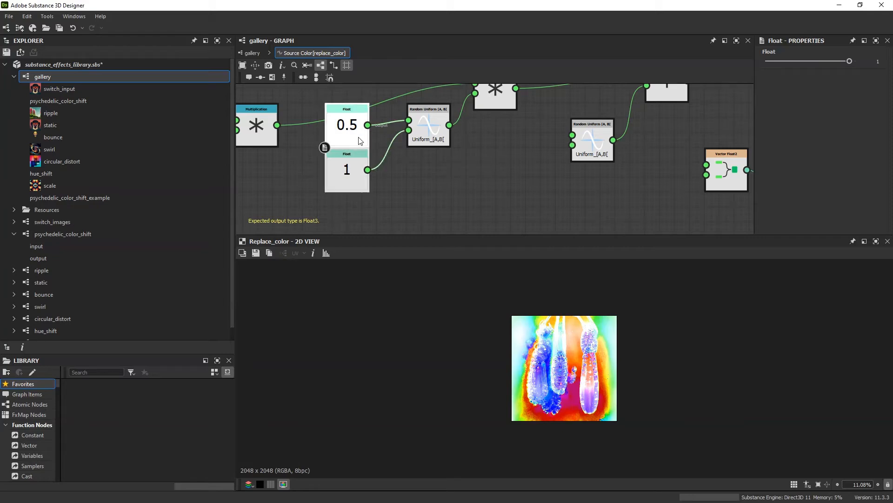
{"action": "key", "text": "ctrl+c"}
{"action": "key", "text": "ctrl+v"}
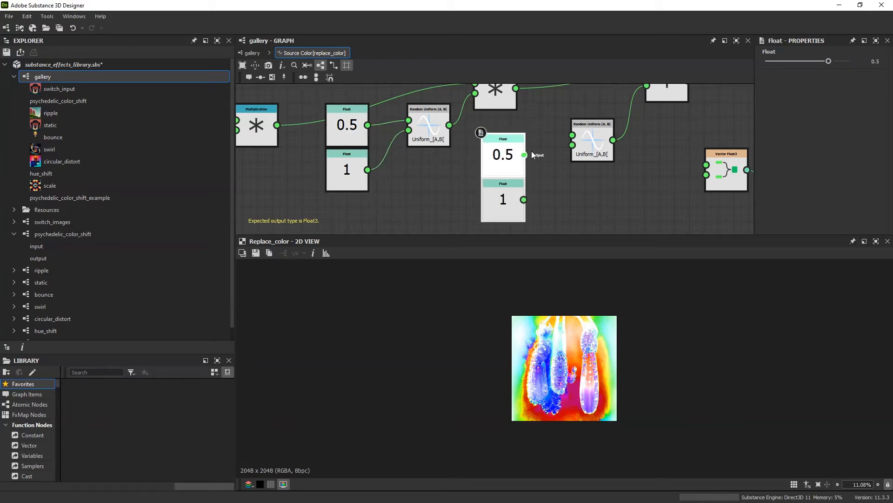
{"action": "left_click_drag", "start_coordinate": [525, 155], "coordinate": [572, 135]}
{"action": "left_click_drag", "start_coordinate": [524, 199], "coordinate": [572, 144]}
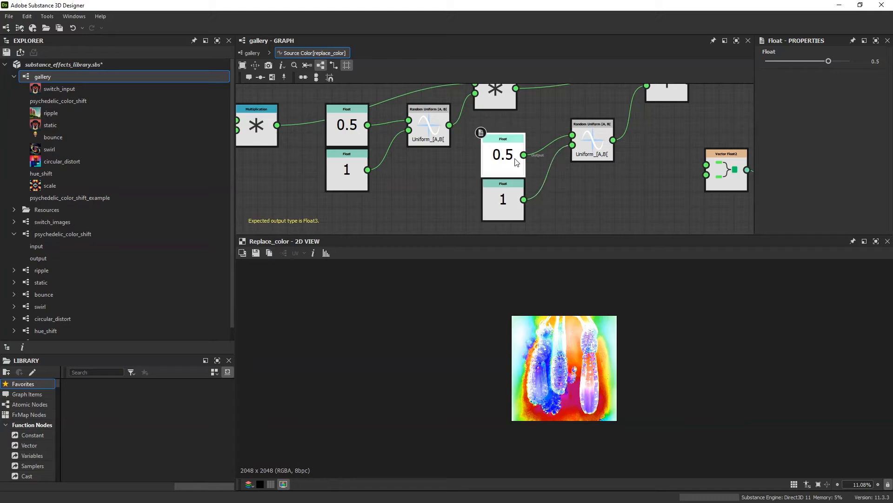
{"action": "type", "text": "0"}
{"action": "key", "text": "Return"}
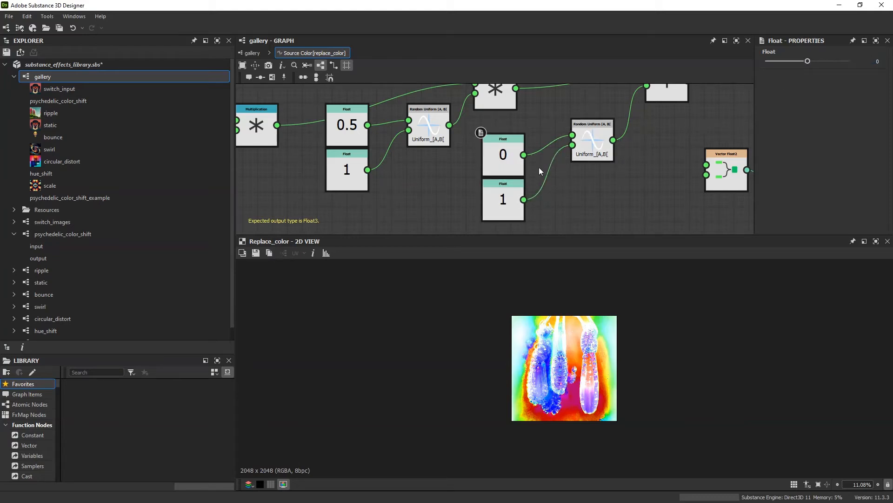
- Move the two Vector Float nodes farther along to free space after the Add node
{"action": "scroll", "coordinate": [565, 169], "scroll_direction": "down", "scroll_amount": 6}
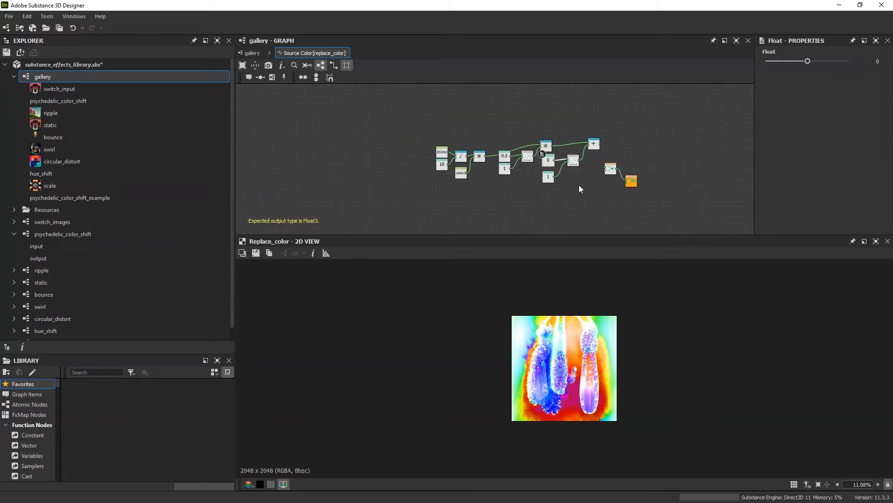
{"action": "scroll", "coordinate": [582, 182], "scroll_direction": "up", "scroll_amount": 3}
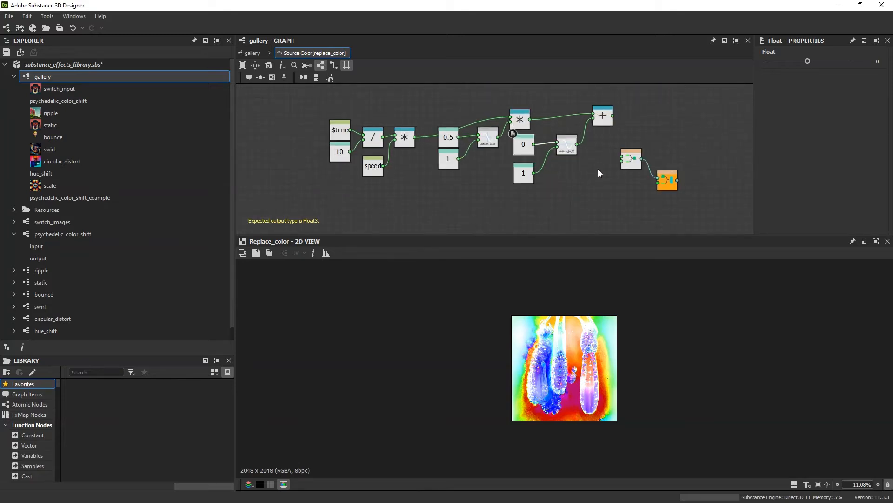
{"action": "middle_click_drag", "start_coordinate": [599, 169], "coordinate": [574, 193]}
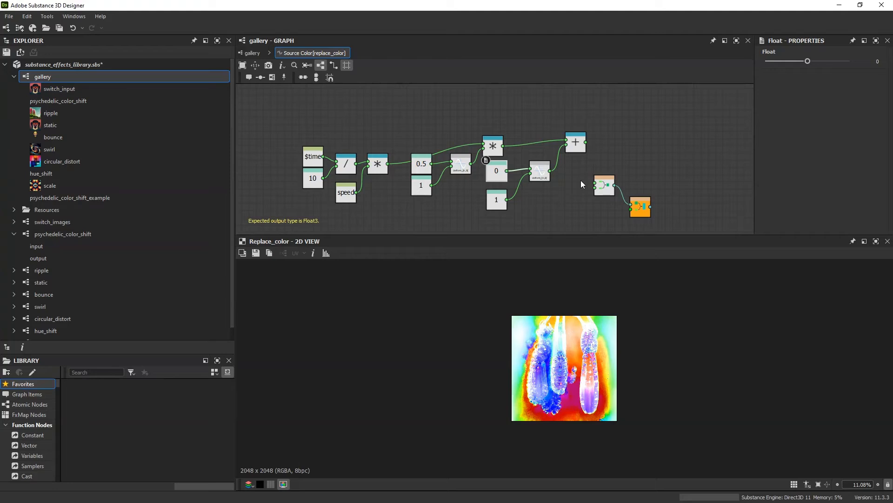
{"action": "left_click_drag", "start_coordinate": [571, 174], "coordinate": [698, 203]}
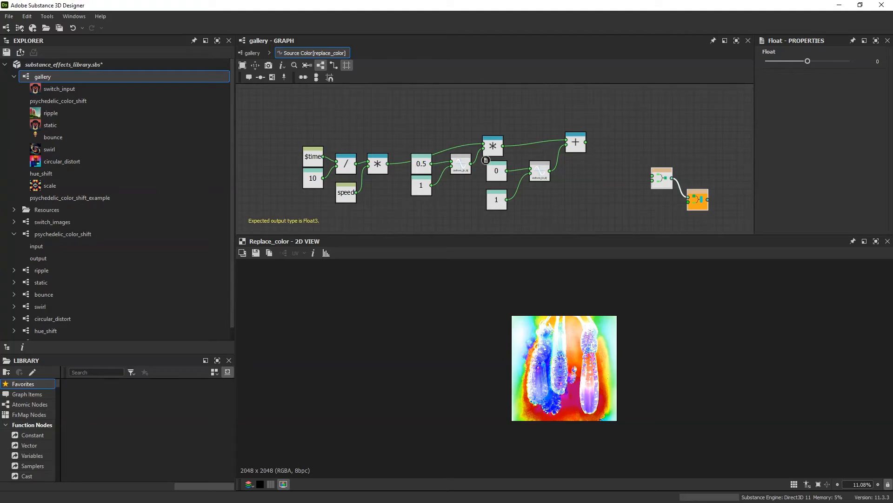
- Switch to the Desmos graphing calculator and replace the existing expression with y=x
{"action": "key", "text": "alt+Tab"}
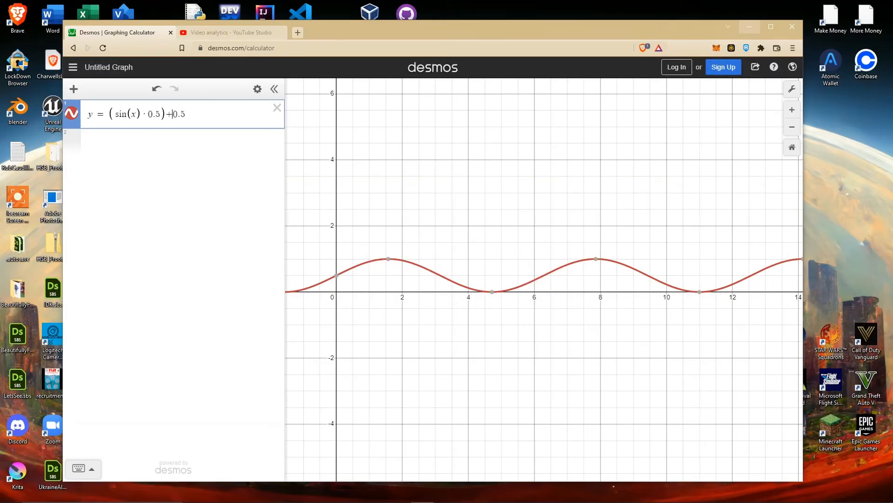
{"action": "key", "text": "ctrl+a"}
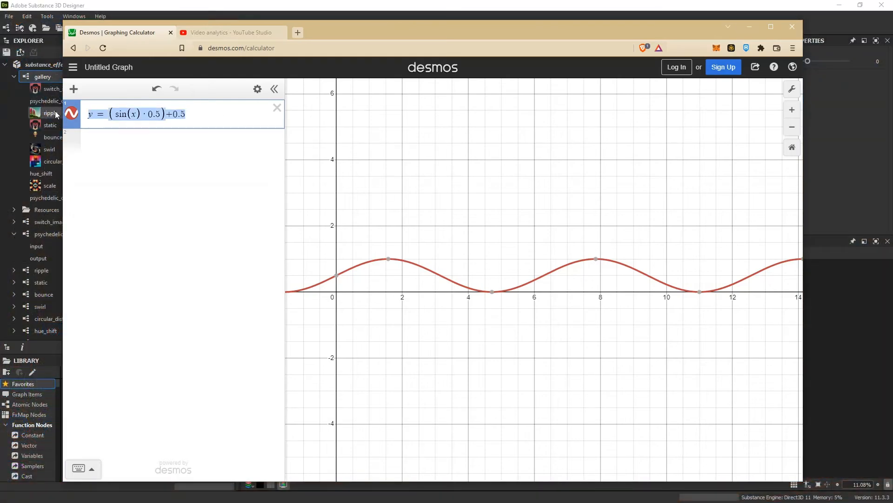
{"action": "key", "text": "BackSpace"}
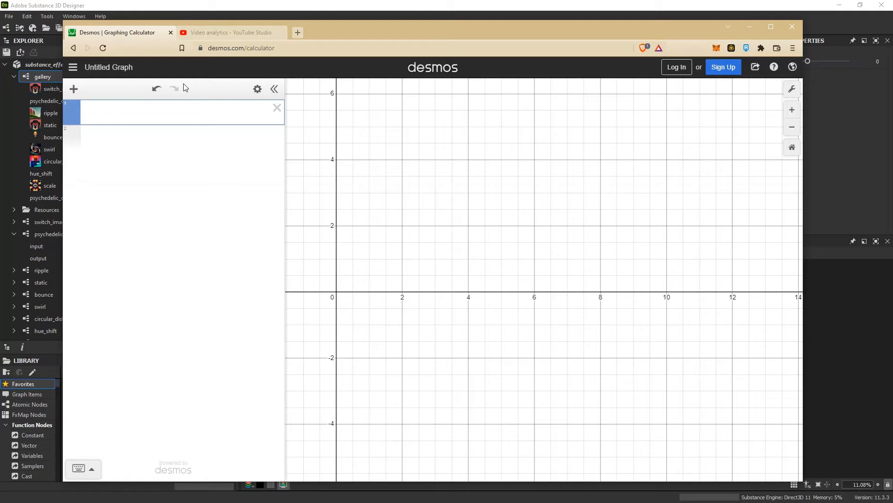
{"action": "type", "text": "x"}
{"action": "type", "text": "="}
{"action": "key", "text": "BackSpace"}
{"action": "key", "text": "BackSpace"}
{"action": "type", "text": "y=x"}
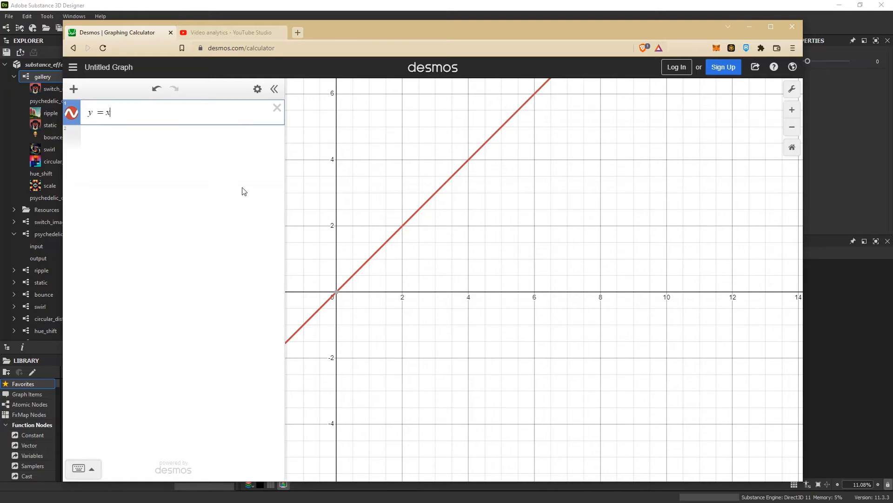
- Try to write the right side of the Desmos equation as a modulo of x using mod( and %
{"action": "key", "text": "Left"}
{"action": "type", "text": "mod("}
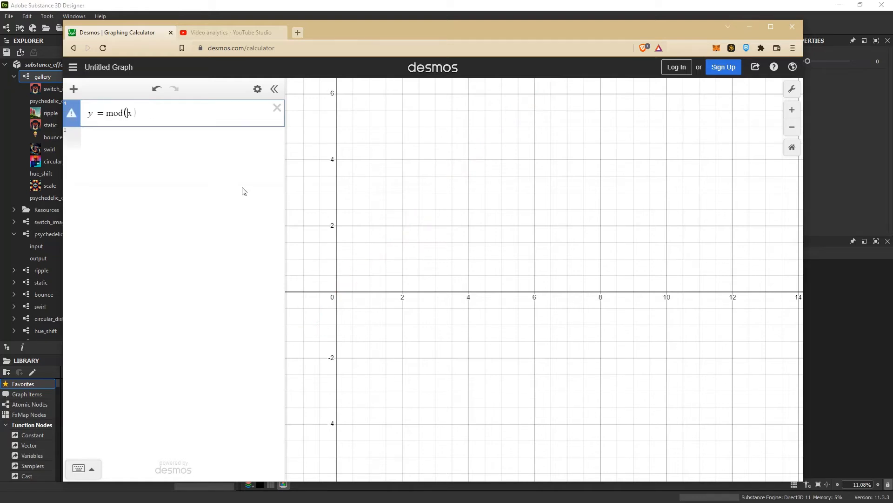
{"action": "key", "text": "Right"}
{"action": "key", "text": "Right"}
{"action": "key", "text": "BackSpace"}
{"action": "key", "text": "BackSpace"}
{"action": "key", "text": "BackSpace"}
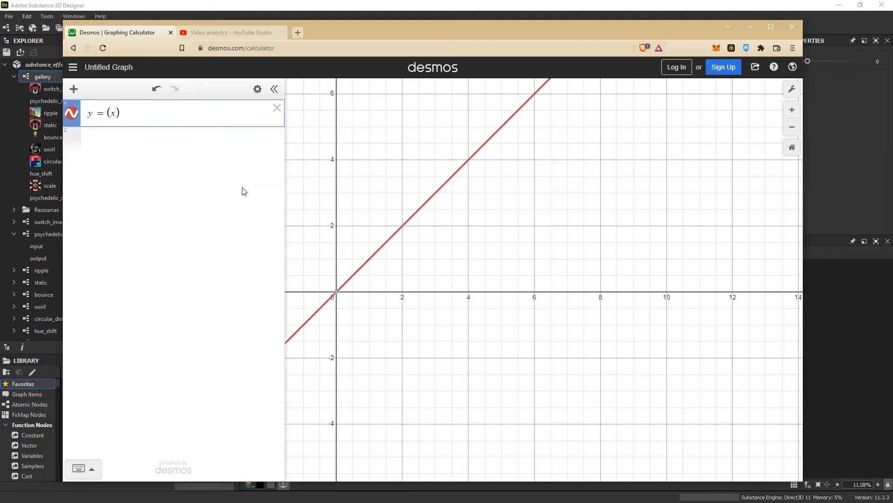
{"action": "type", "text": "% of"}
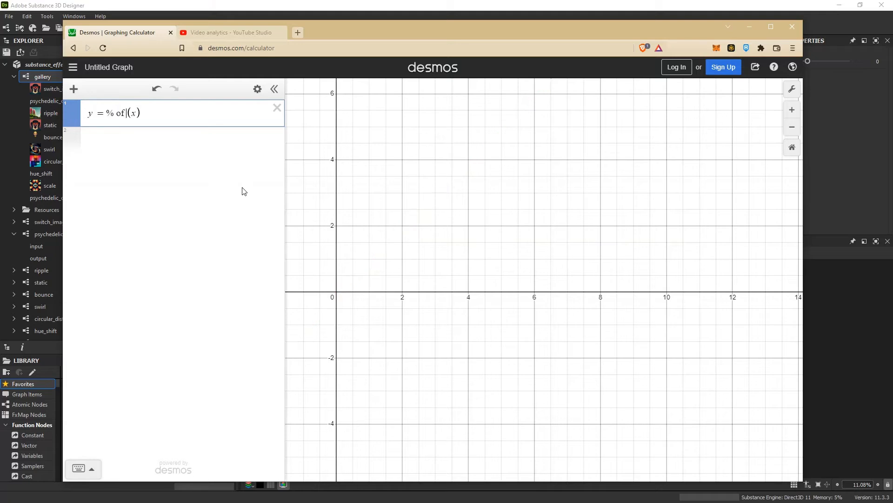
{"action": "key", "text": "BackSpace"}
{"action": "type", "text": "%"}
{"action": "key", "text": "BackSpace"}
{"action": "key", "text": "BackSpace"}
{"action": "key", "text": "BackSpace"}
{"action": "key", "text": "BackSpace"}
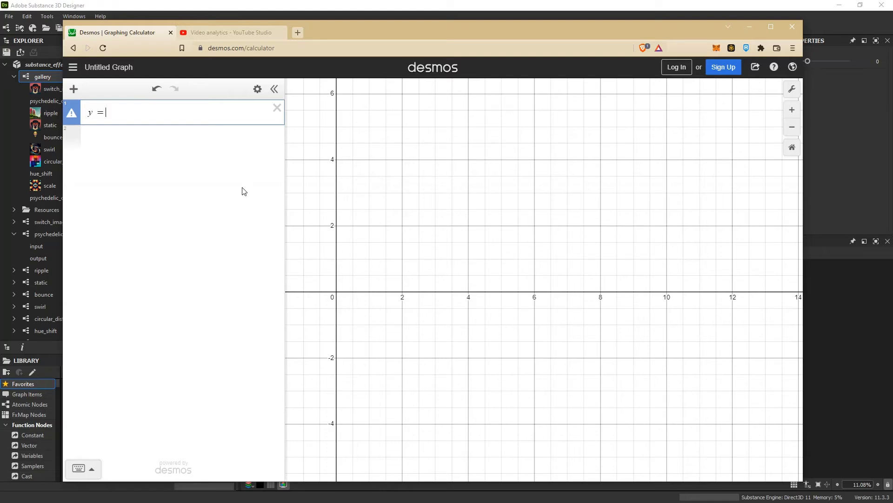
- Plot y=sin(x) in Desmos and examine where the curve crosses the horizontal axis
{"action": "type", "text": "x"}
{"action": "key", "text": "BackSpace"}
{"action": "type", "text": "sin("}
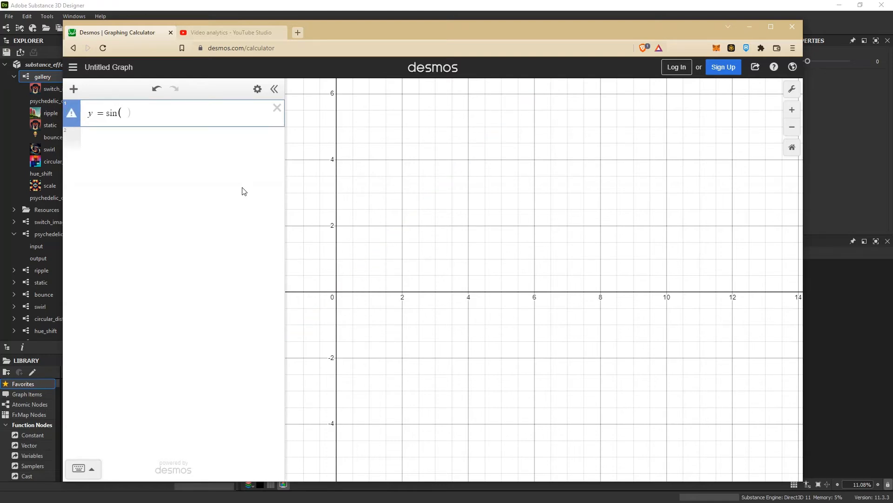
{"action": "type", "text": "x"}
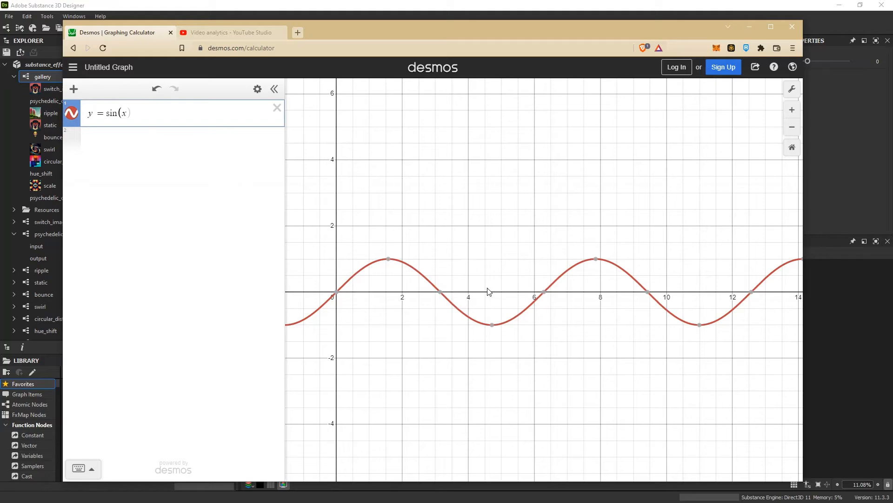
{"action": "scroll", "coordinate": [489, 291], "scroll_direction": "down", "scroll_amount": 3}
{"action": "mouse_move", "coordinate": [377, 292]}
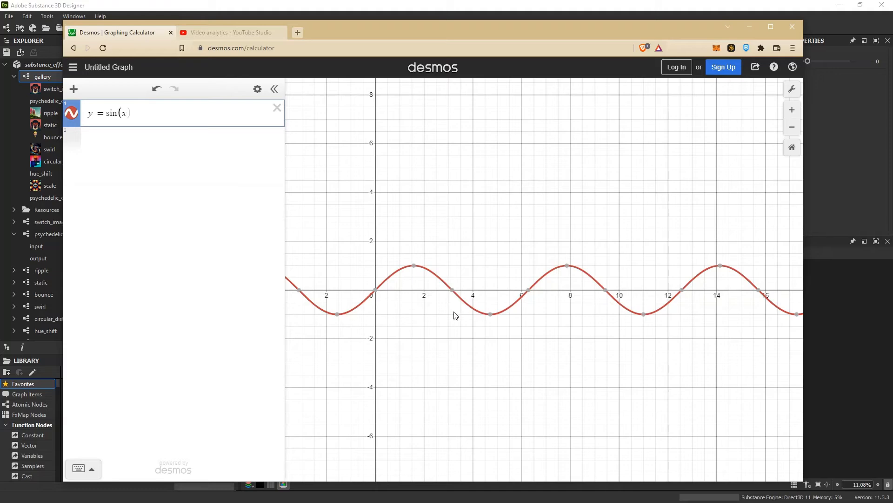
{"action": "scroll", "coordinate": [451, 316], "scroll_direction": "up", "scroll_amount": 1}
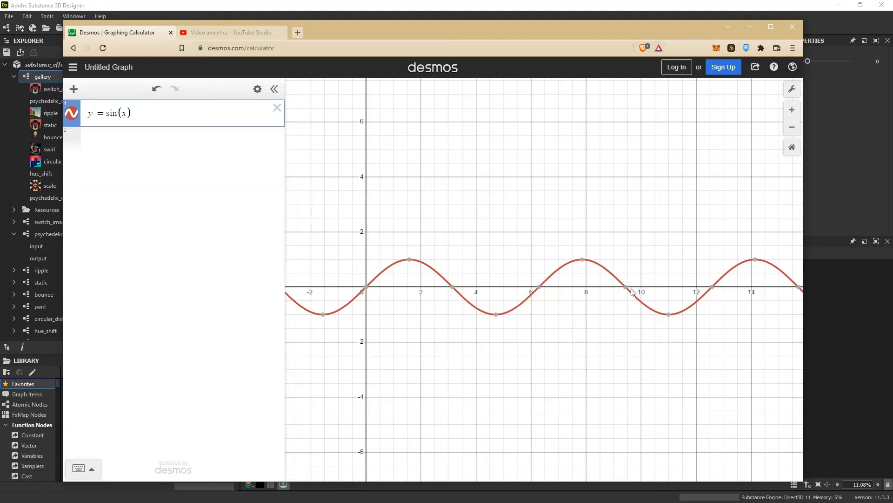
{"action": "mouse_move", "coordinate": [625, 292]}
- Multiply sin(x) by 0.5 in the Desmos equation and enclose the product in parentheses
{"action": "type", "text": "*0.5"}
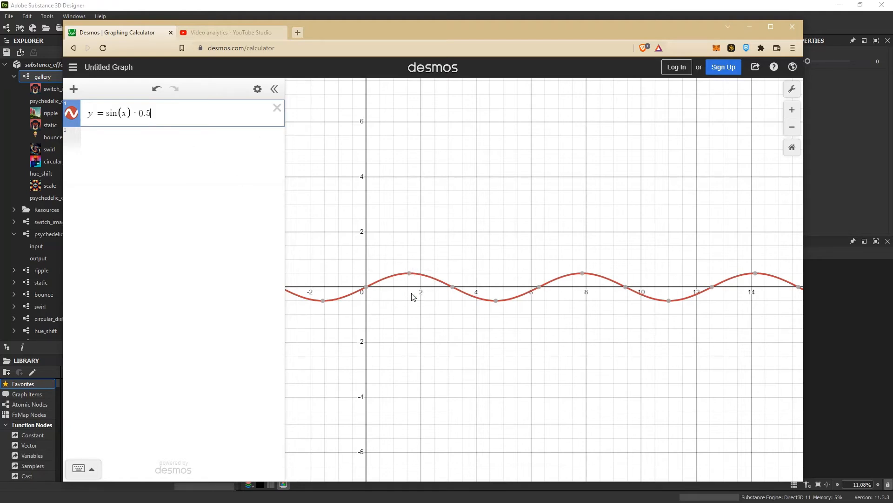
{"action": "mouse_move", "coordinate": [409, 275]}
{"action": "type", "text": ")"}
{"action": "key", "text": "Left"}
{"action": "key", "text": "Left"}
{"action": "key", "text": "Left"}
{"action": "key", "text": "Left"}
{"action": "key", "text": "Left"}
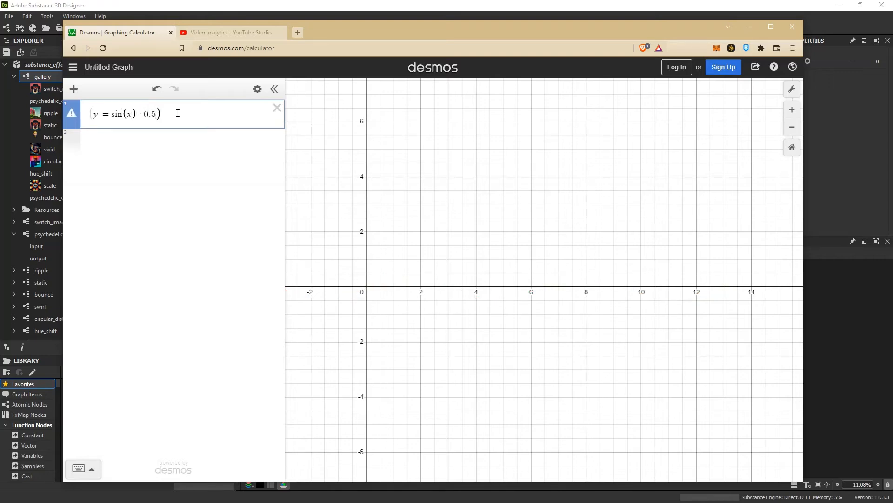
{"action": "type", "text": "("}
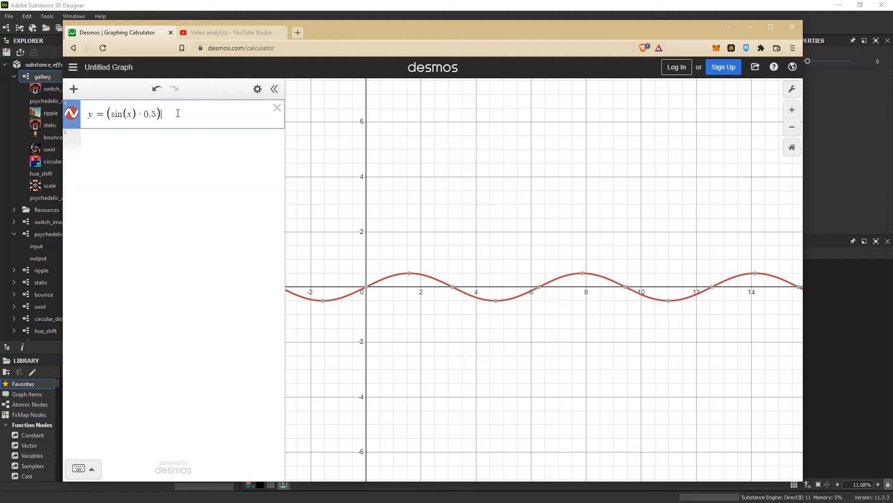
- Add 0.5 to the bracketed sine expression, check the curve's low points, and return to Substance 3D Designer
{"action": "type", "text": "0.5"}
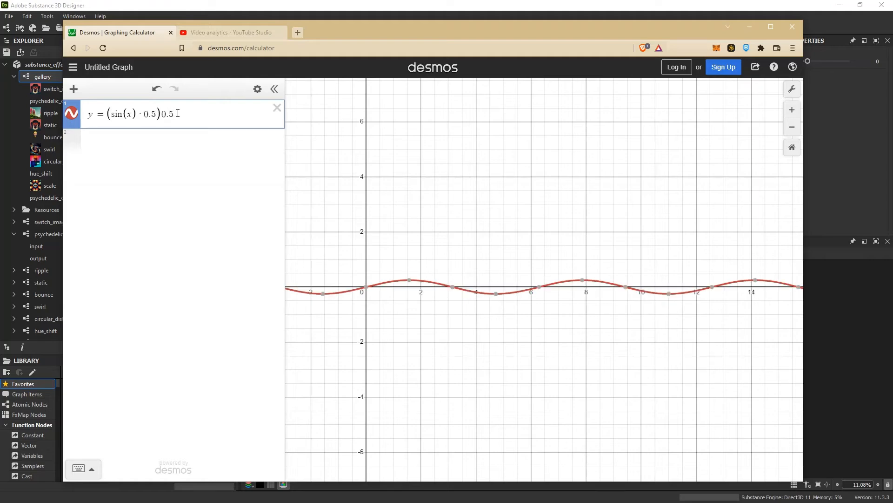
{"action": "left_click", "coordinate": [161, 114]}
{"action": "type", "text": "+"}
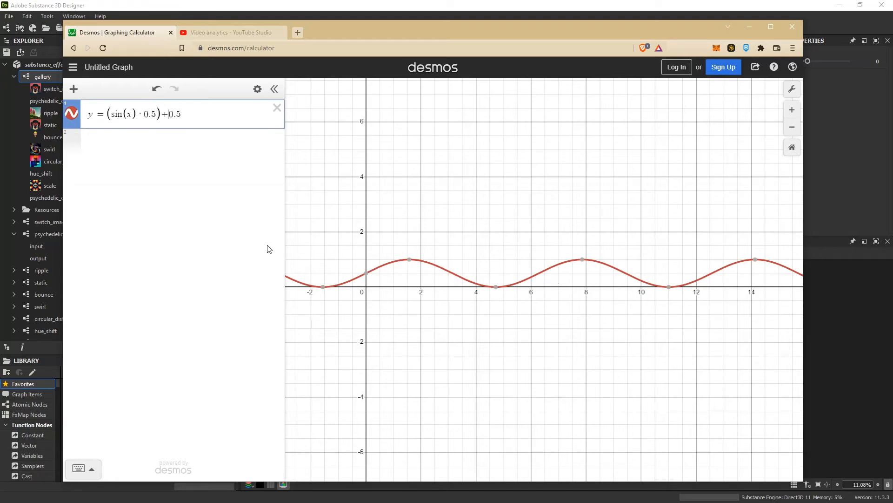
{"action": "mouse_move", "coordinate": [322, 288]}
{"action": "mouse_move", "coordinate": [670, 291]}
{"action": "left_click", "coordinate": [750, 24]}
{"action": "scroll", "coordinate": [574, 148], "scroll_direction": "up", "scroll_amount": 5}
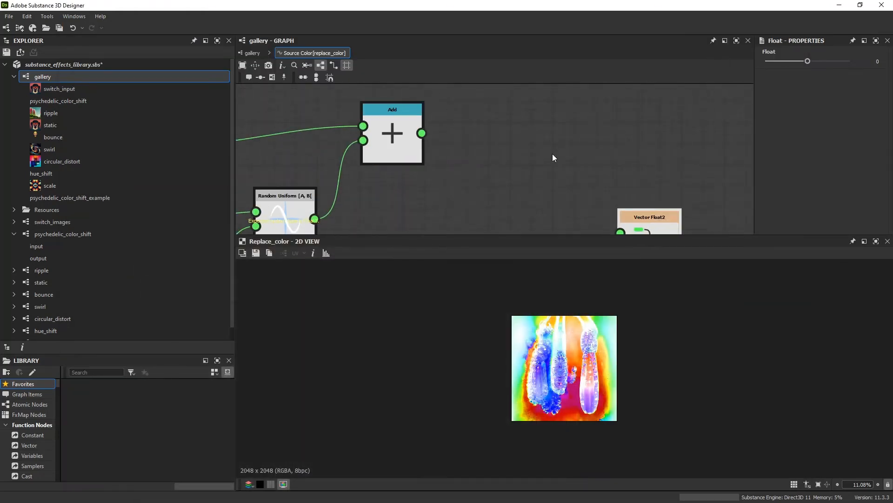
{"action": "middle_click_drag", "start_coordinate": [553, 157], "coordinate": [663, 142]}
{"action": "scroll", "coordinate": [637, 157], "scroll_direction": "down", "scroll_amount": 5}
{"action": "scroll", "coordinate": [553, 148], "scroll_direction": "down", "scroll_amount": 2}
{"action": "left_click_drag", "start_coordinate": [359, 110], "coordinate": [728, 204]}
{"action": "middle_click_drag", "start_coordinate": [727, 203], "coordinate": [508, 198]}
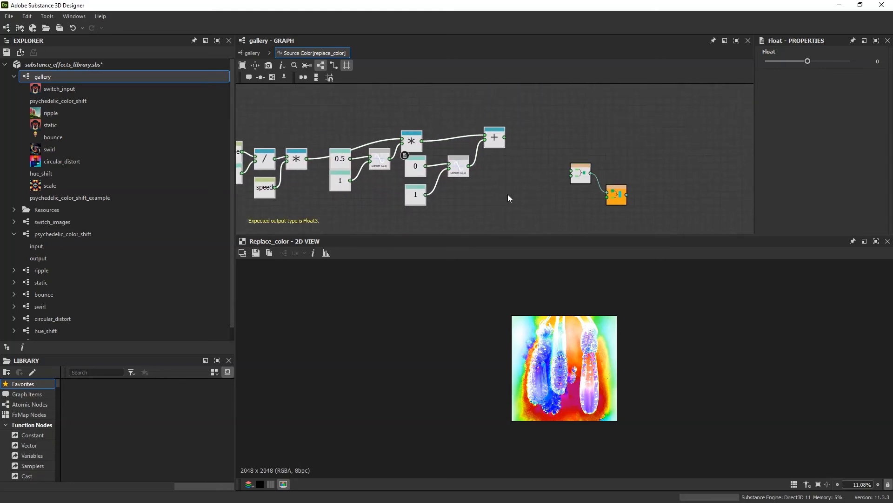
{"action": "left_click", "coordinate": [508, 199]}
- Add a Sine node fed by the Add node's output and place it right next to the Add node
{"action": "scroll", "coordinate": [524, 141], "scroll_direction": "up", "scroll_amount": 2}
{"action": "left_click_drag", "start_coordinate": [474, 142], "coordinate": [553, 138]}
{"action": "type", "text": "s"}
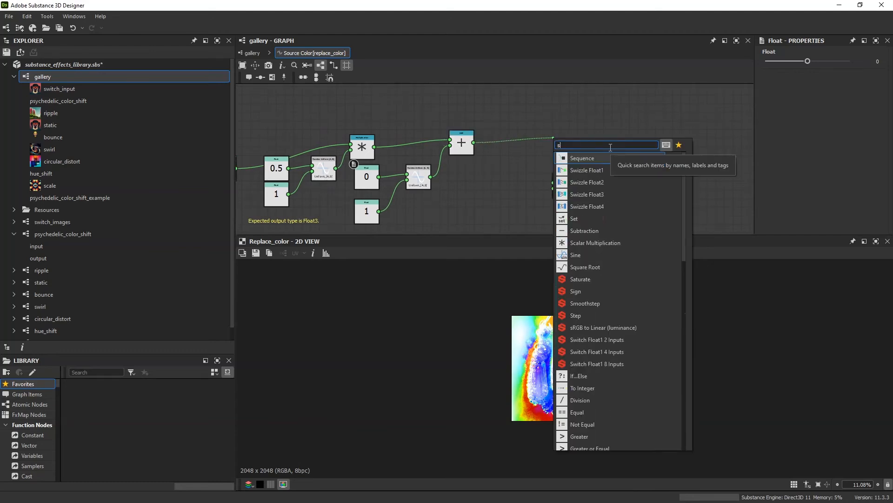
{"action": "type", "text": "in"}
{"action": "key", "text": "Return"}
{"action": "left_click_drag", "start_coordinate": [552, 140], "coordinate": [523, 146]}
- Move the two Vector Float nodes farther along the function graph to make room after the Sine node
{"action": "left_click_drag", "start_coordinate": [498, 106], "coordinate": [549, 165]}
{"action": "middle_click_drag", "start_coordinate": [449, 126], "coordinate": [643, 124]}
{"action": "scroll", "coordinate": [643, 124], "scroll_direction": "down", "scroll_amount": 2}
{"action": "left_click_drag", "start_coordinate": [416, 100], "coordinate": [665, 198]}
{"action": "middle_click_drag", "start_coordinate": [659, 188], "coordinate": [558, 192]}
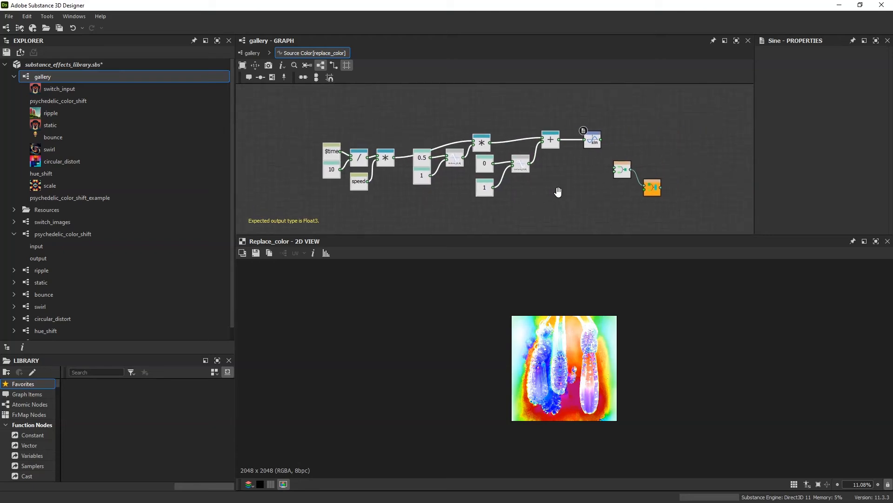
{"action": "scroll", "coordinate": [558, 191], "scroll_direction": "up", "scroll_amount": 3}
{"action": "middle_click_drag", "start_coordinate": [614, 133], "coordinate": [476, 191]}
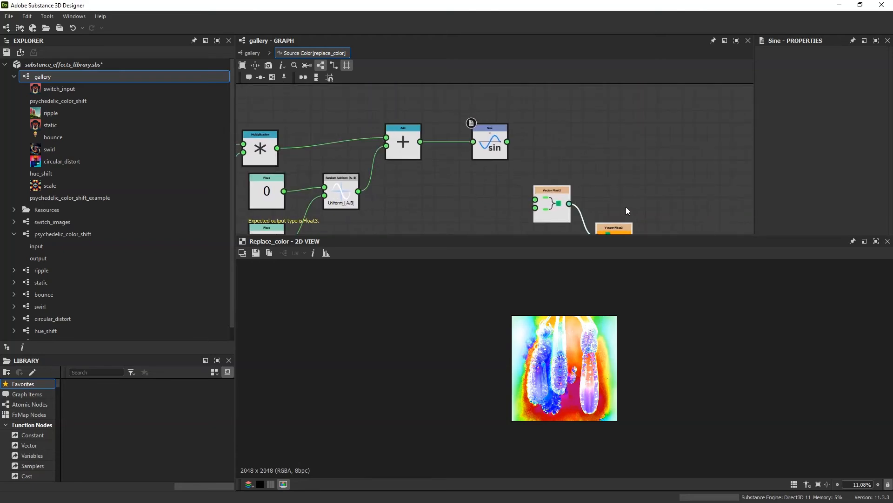
{"action": "middle_click_drag", "start_coordinate": [626, 208], "coordinate": [637, 214]}
- Feed the Sine output into a new Multiplication node with a Float constant of 0.5 as its second input
{"action": "left_click_drag", "start_coordinate": [505, 152], "coordinate": [537, 133]}
{"action": "type", "text": "mul"}
{"action": "key", "text": "Return"}
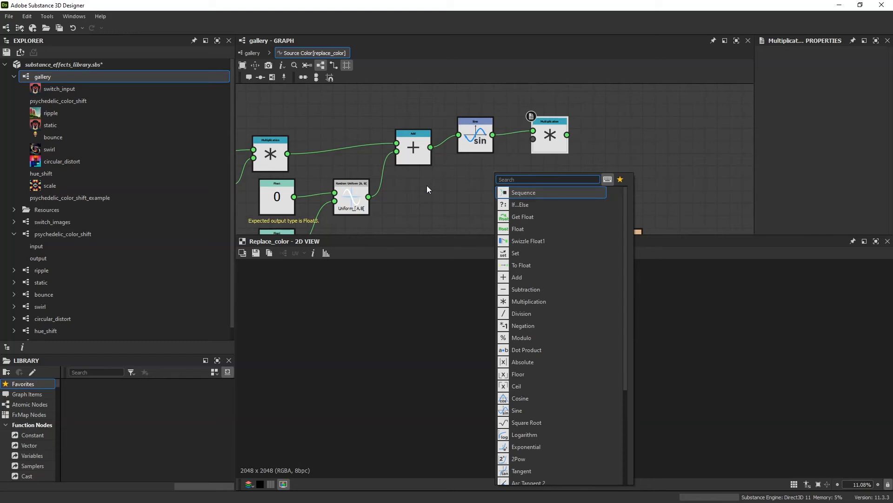
{"action": "left_click", "coordinate": [530, 229]}
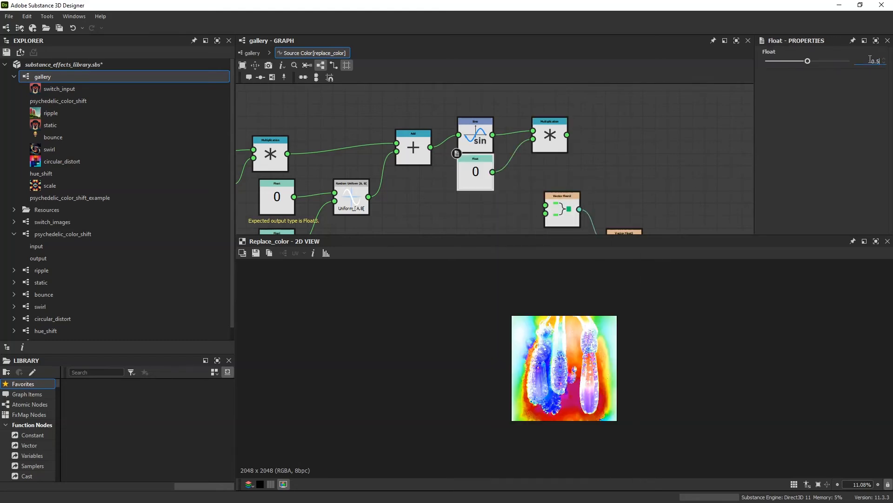
- Add an Add node summing the Multiplication output and the same 0.5 Float, and arrange these nodes compactly
{"action": "scroll", "coordinate": [558, 139], "scroll_direction": "down", "scroll_amount": 1}
{"action": "middle_click_drag", "start_coordinate": [557, 139], "coordinate": [568, 118]}
{"action": "left_click_drag", "start_coordinate": [510, 150], "coordinate": [753, 208]}
{"action": "middle_click_drag", "start_coordinate": [655, 190], "coordinate": [527, 209]}
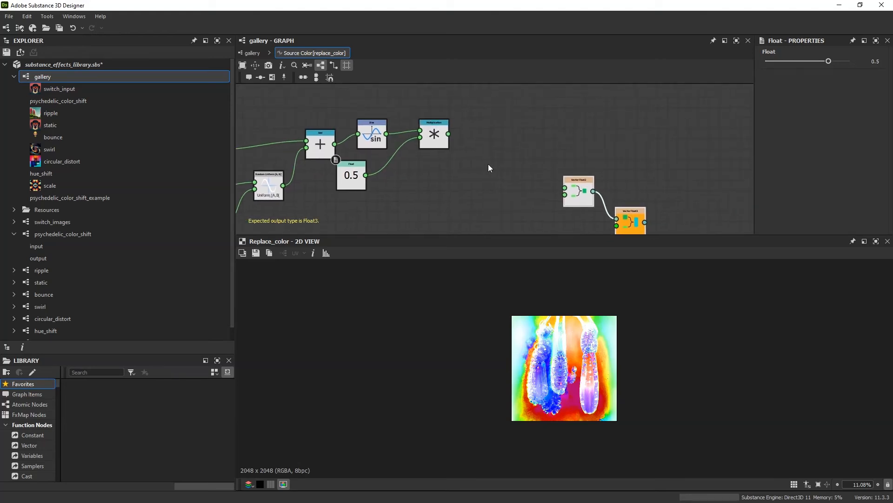
{"action": "left_click_drag", "start_coordinate": [429, 138], "coordinate": [495, 150]}
{"action": "type", "text": "add"}
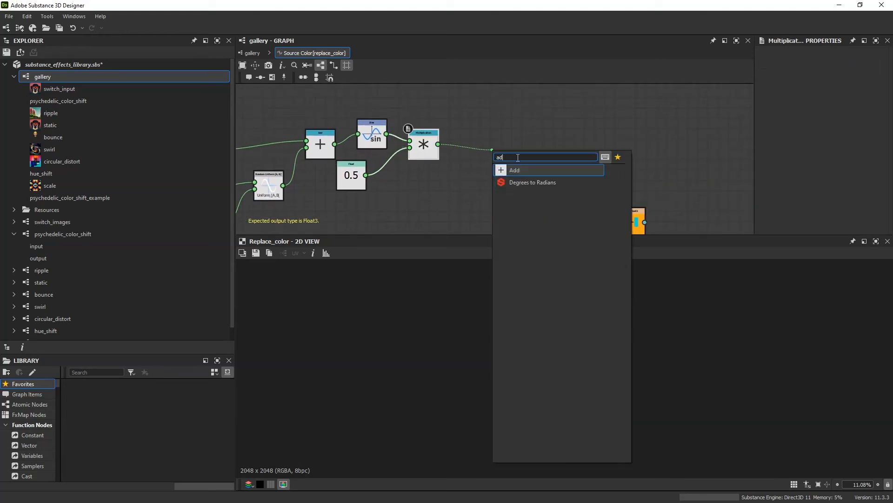
{"action": "left_click", "coordinate": [521, 172]}
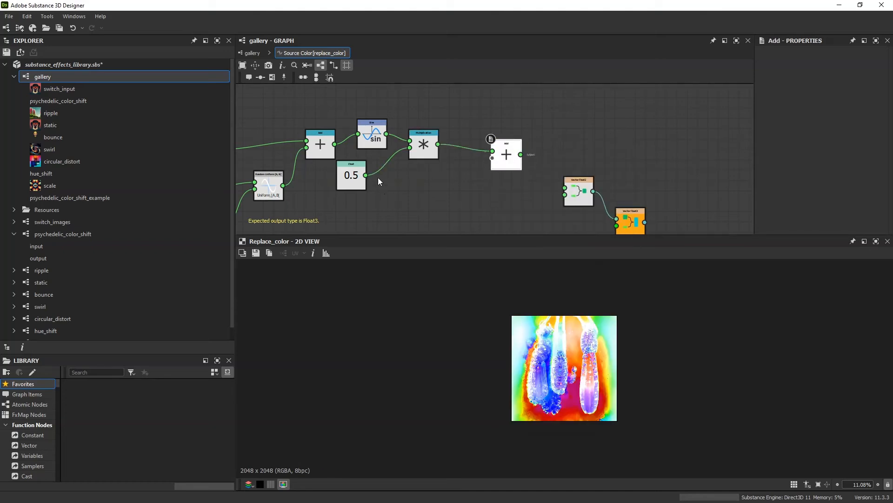
{"action": "left_click_drag", "start_coordinate": [454, 184], "coordinate": [466, 168]}
{"action": "left_click_drag", "start_coordinate": [345, 183], "coordinate": [365, 183]}
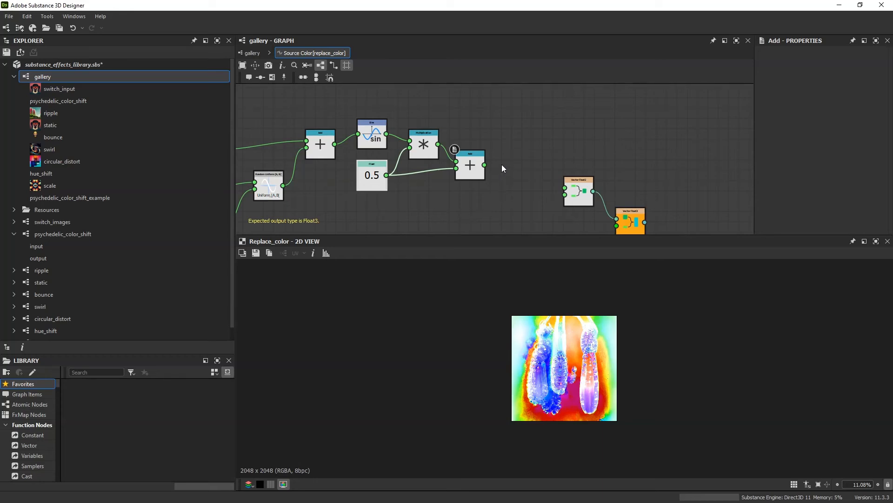
- Connect the last Add node's output to the Vector Float2 node's first input and save the package
{"action": "middle_click_drag", "start_coordinate": [496, 176], "coordinate": [530, 171]}
{"action": "left_click_drag", "start_coordinate": [520, 159], "coordinate": [600, 182]}
{"action": "scroll", "coordinate": [422, 180], "scroll_direction": "down", "scroll_amount": 2}
{"action": "middle_click_drag", "start_coordinate": [474, 179], "coordinate": [668, 186]}
{"action": "key", "text": "ctrl+s"}
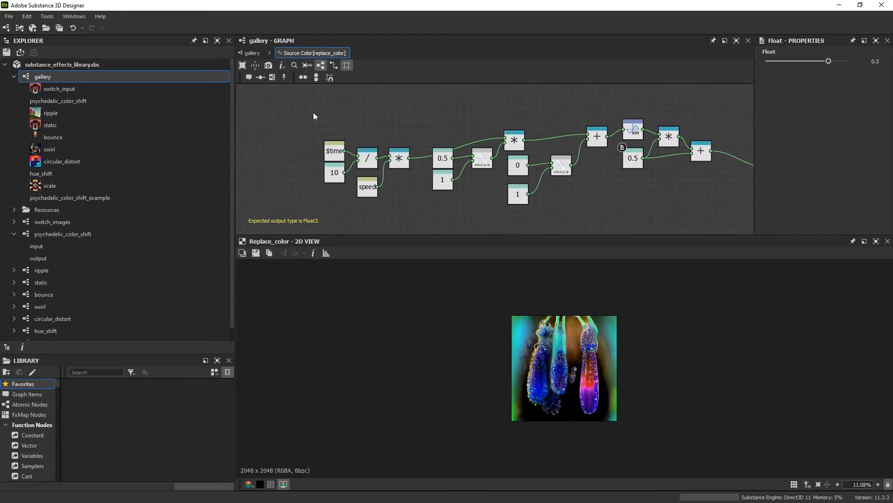
- Look over the node chain and try feeding the last Add output into the Vector Float2 node's second input
{"action": "left_click_drag", "start_coordinate": [304, 119], "coordinate": [707, 205]}
{"action": "left_click", "coordinate": [632, 210]}
{"action": "left_click", "coordinate": [479, 157]}
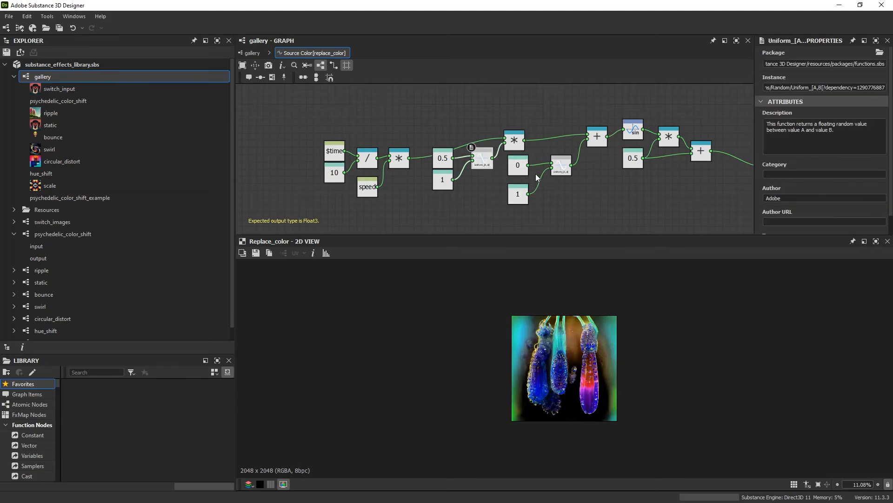
{"action": "middle_click_drag", "start_coordinate": [574, 186], "coordinate": [424, 181]}
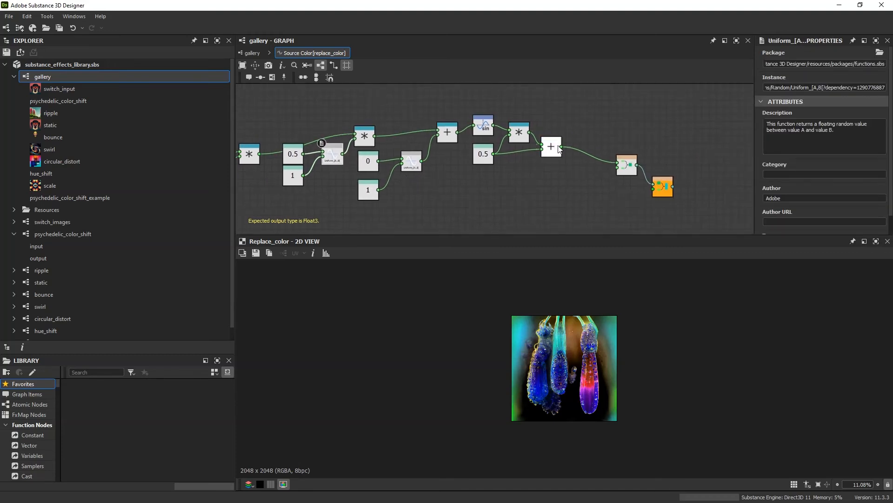
{"action": "left_click_drag", "start_coordinate": [624, 162], "coordinate": [623, 169]}
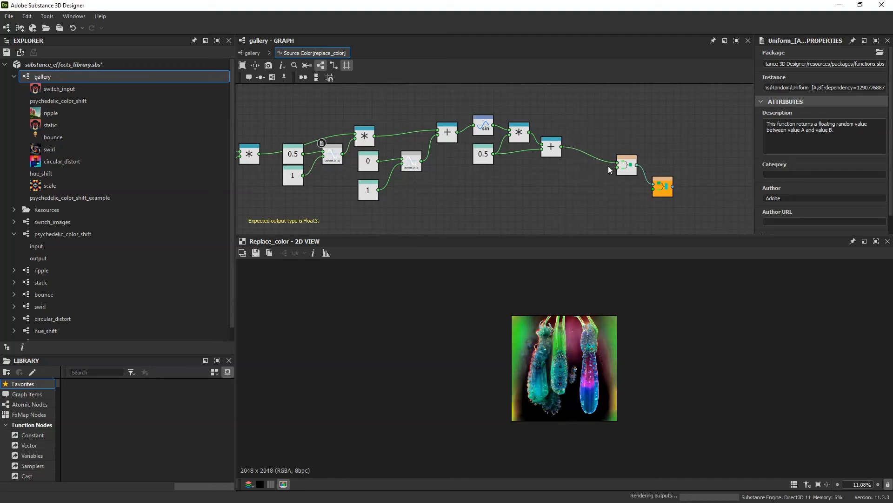
- Duplicate the chain from the 0.5 and 1 random range to the last Add node twice, stacking the copies below the original
{"action": "middle_click_drag", "start_coordinate": [446, 178], "coordinate": [533, 177]}
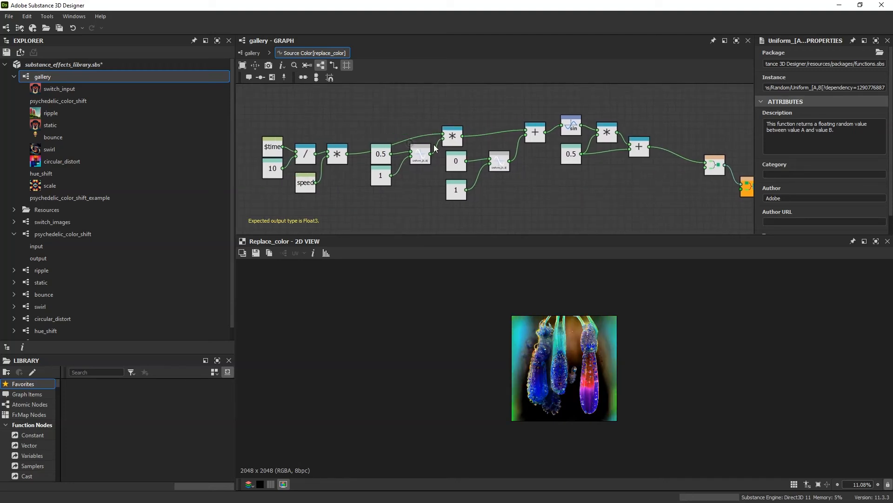
{"action": "middle_click_drag", "start_coordinate": [399, 137], "coordinate": [402, 121]}
{"action": "left_click_drag", "start_coordinate": [360, 96], "coordinate": [648, 195]}
{"action": "middle_click_drag", "start_coordinate": [593, 184], "coordinate": [583, 127]}
{"action": "key", "text": "ctrl+d"}
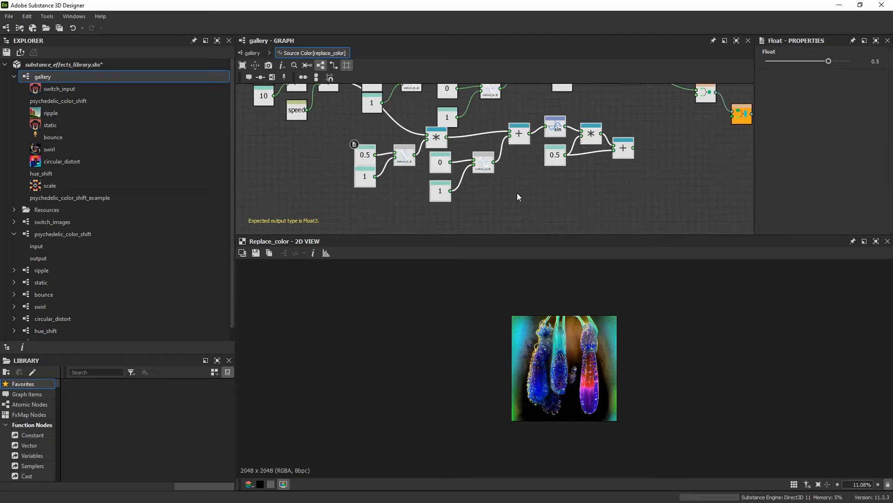
{"action": "middle_click_drag", "start_coordinate": [517, 194], "coordinate": [522, 178]}
{"action": "scroll", "coordinate": [520, 116], "scroll_direction": "down", "scroll_amount": 5}
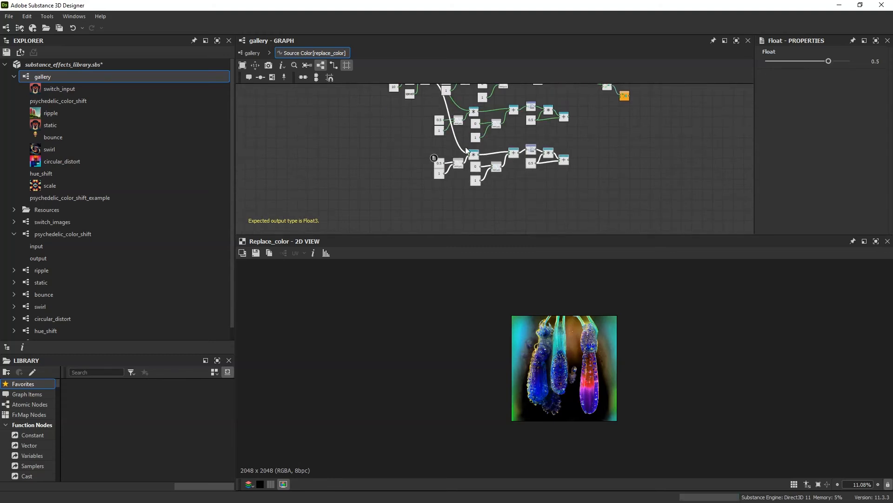
- Reposition the shared $time, 10, speed, Division and Multiplication nodes vertically midway between the three chains
{"action": "middle_click_drag", "start_coordinate": [412, 86], "coordinate": [508, 166]}
{"action": "scroll", "coordinate": [446, 216], "scroll_direction": "up", "scroll_amount": 5}
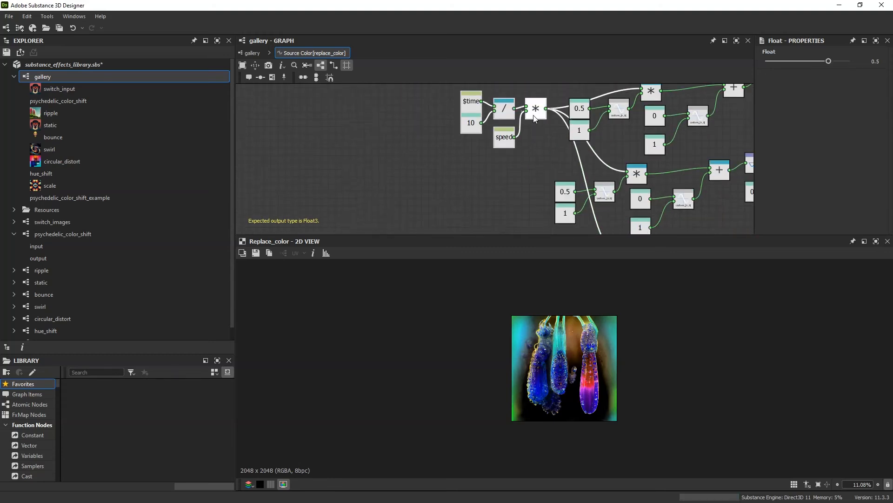
{"action": "left_click_drag", "start_coordinate": [445, 217], "coordinate": [417, 225]}
{"action": "middle_click_drag", "start_coordinate": [496, 204], "coordinate": [543, 120]}
{"action": "mouse_move", "coordinate": [473, 139]}
{"action": "left_mouse_down"}
{"action": "mouse_move", "coordinate": [446, 144]}
{"action": "mouse_move", "coordinate": [474, 145]}
{"action": "left_mouse_up"}
- Connect the second chain to Vector Float2's second input and the third chain to Vector Float3's second input, and save
{"action": "middle_click_drag", "start_coordinate": [665, 163], "coordinate": [458, 181]}
{"action": "scroll", "coordinate": [512, 172], "scroll_direction": "down", "scroll_amount": 3}
{"action": "middle_click_drag", "start_coordinate": [590, 158], "coordinate": [482, 196]}
{"action": "scroll", "coordinate": [519, 187], "scroll_direction": "up", "scroll_amount": 3}
{"action": "scroll", "coordinate": [526, 161], "scroll_direction": "up", "scroll_amount": 3}
{"action": "scroll", "coordinate": [502, 137], "scroll_direction": "down", "scroll_amount": 3}
{"action": "middle_click_drag", "start_coordinate": [508, 141], "coordinate": [560, 91]}
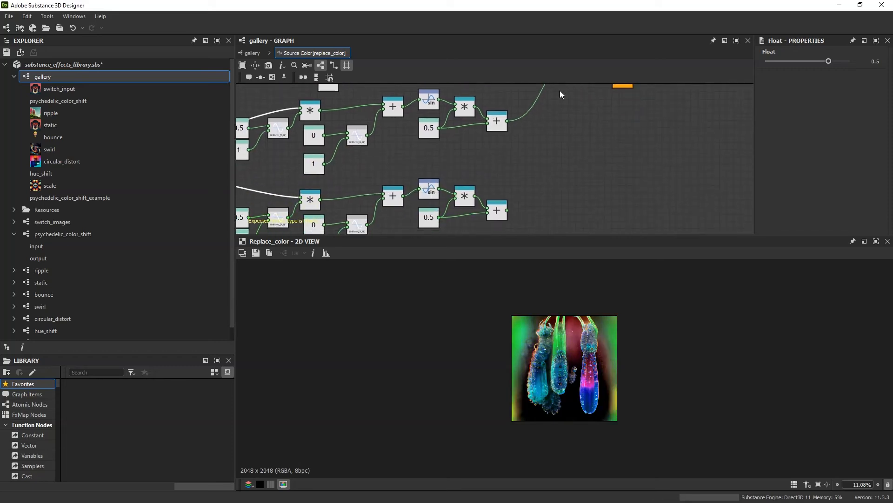
{"action": "middle_click_drag", "start_coordinate": [564, 141], "coordinate": [611, 173]}
{"action": "left_click", "coordinate": [506, 197]}
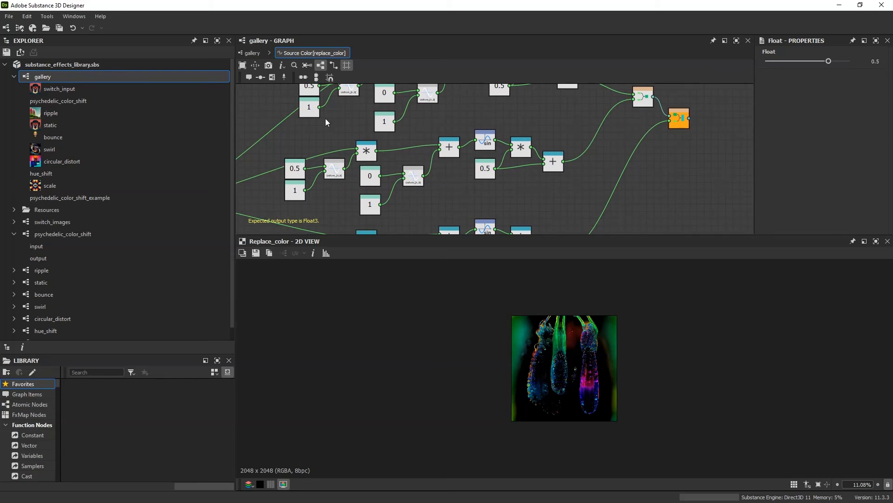
- Return to the gallery graph and inspect the Replace Color node's Source Color and Target Color parameters
{"action": "left_click", "coordinate": [252, 55]}
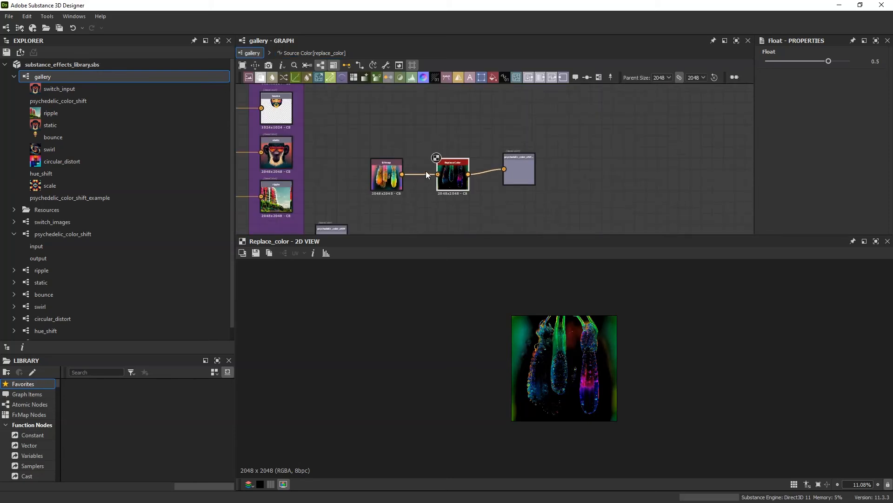
{"action": "left_click", "coordinate": [446, 162]}
{"action": "scroll", "coordinate": [828, 181], "scroll_direction": "down", "scroll_amount": 10}
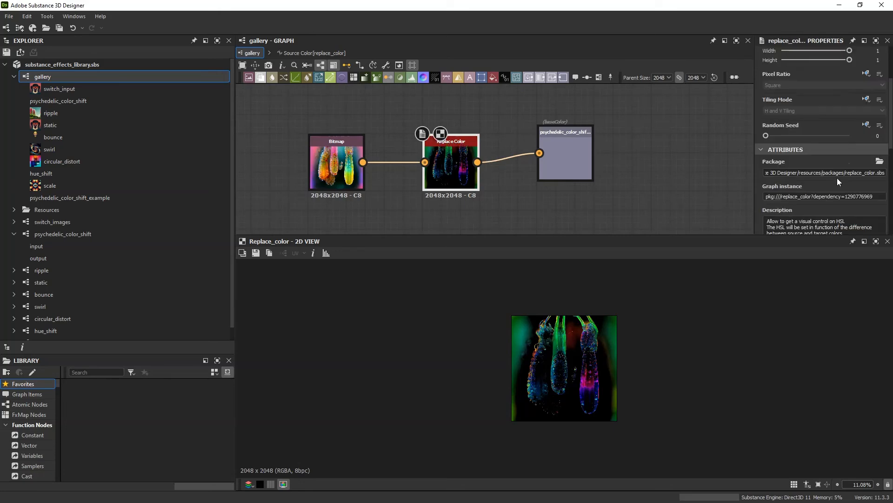
{"action": "scroll", "coordinate": [837, 180], "scroll_direction": "down", "scroll_amount": 3}
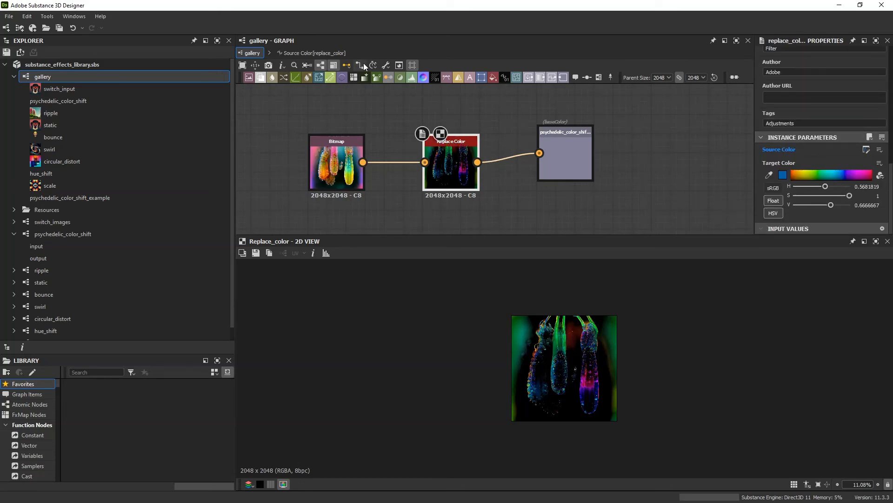
- Reopen the Source Color function and copy its entire node network
{"action": "left_click", "coordinate": [314, 52]}
{"action": "scroll", "coordinate": [417, 111], "scroll_direction": "down", "scroll_amount": 4}
{"action": "left_click_drag", "start_coordinate": [282, 98], "coordinate": [633, 217]}
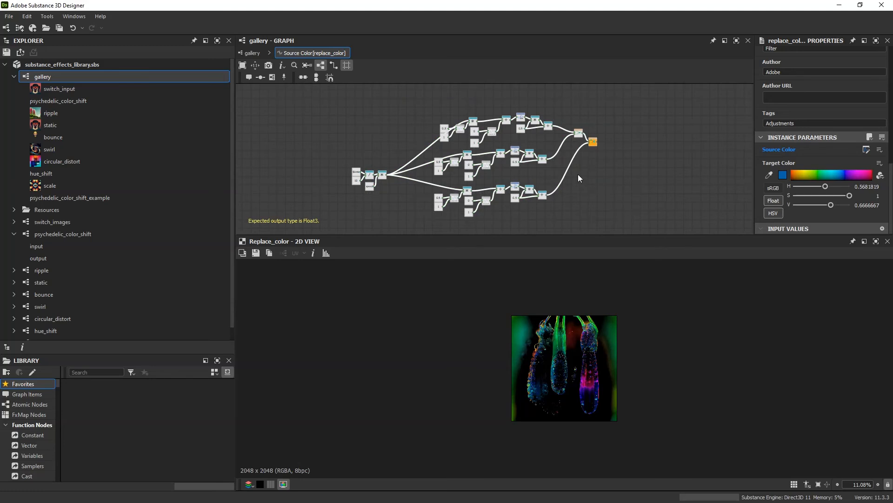
- Give the Replace Color node's Target Color an empty function and paste the copied node network into it
{"action": "left_click", "coordinate": [254, 53]}
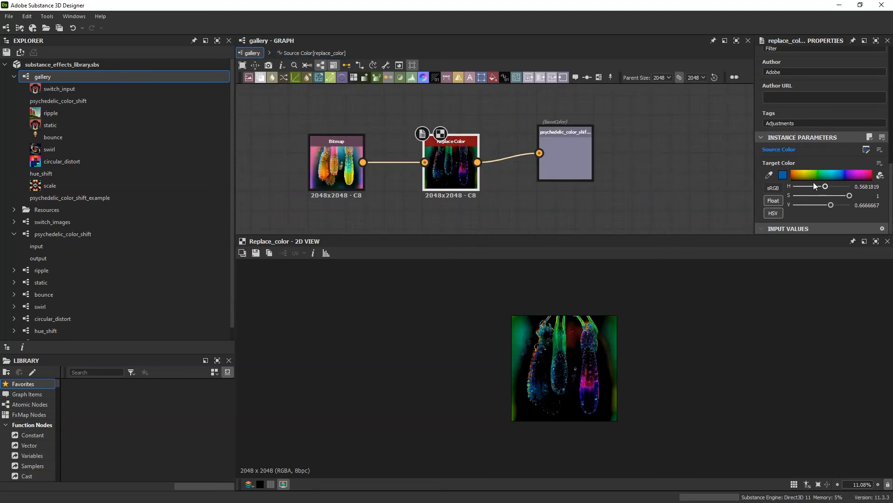
{"action": "left_click", "coordinate": [880, 164]}
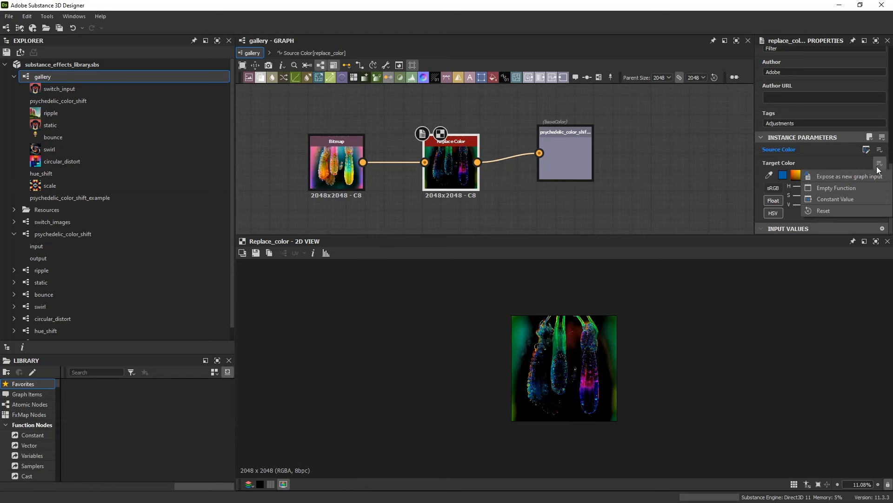
{"action": "left_click", "coordinate": [853, 189]}
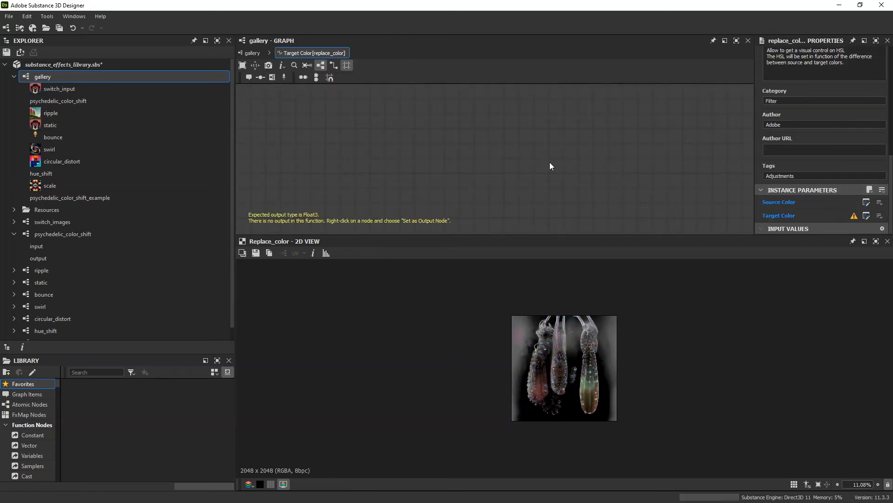
{"action": "key", "text": "ctrl+v"}
{"action": "scroll", "coordinate": [451, 175], "scroll_direction": "down", "scroll_amount": 6}
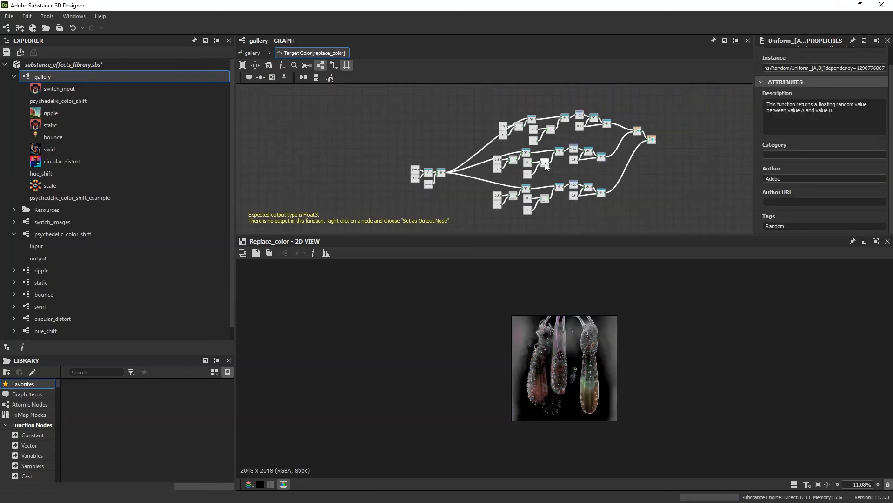
- Set the Vector Float3 node as the output of the Target Color function and save the package
{"action": "scroll", "coordinate": [537, 179], "scroll_direction": "up", "scroll_amount": 5}
{"action": "scroll", "coordinate": [551, 163], "scroll_direction": "down", "scroll_amount": 5}
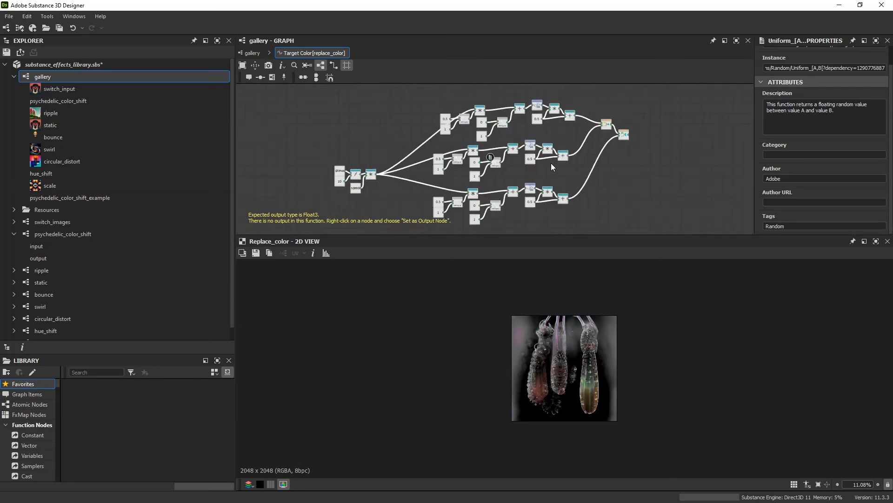
{"action": "scroll", "coordinate": [604, 155], "scroll_direction": "up", "scroll_amount": 6}
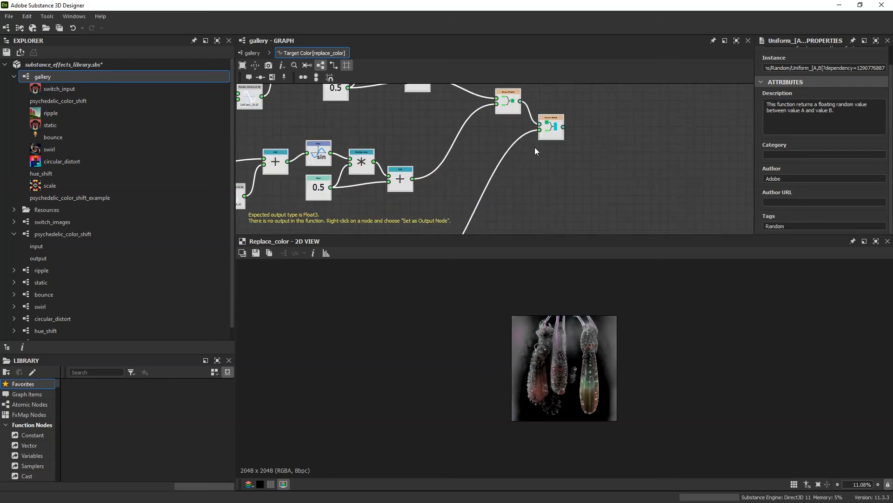
{"action": "left_click", "coordinate": [549, 163]}
{"action": "right_click", "coordinate": [555, 157]}
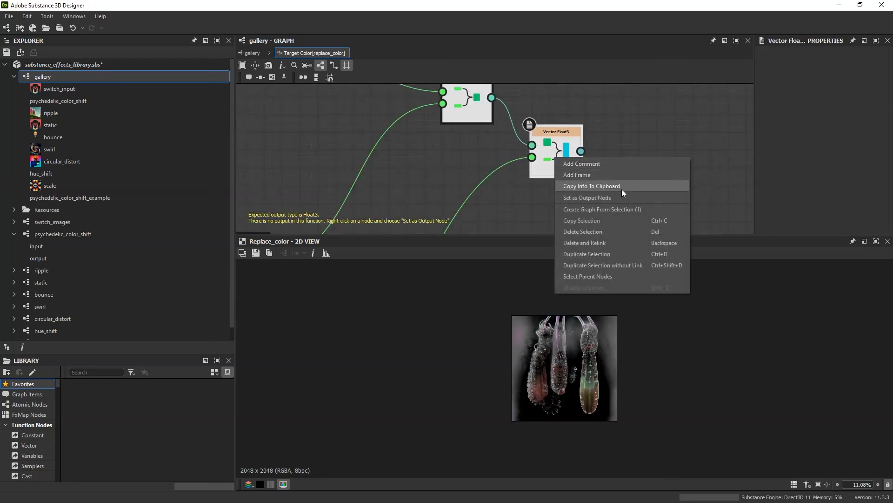
{"action": "left_click", "coordinate": [611, 203]}
{"action": "scroll", "coordinate": [556, 182], "scroll_direction": "down", "scroll_amount": 6}
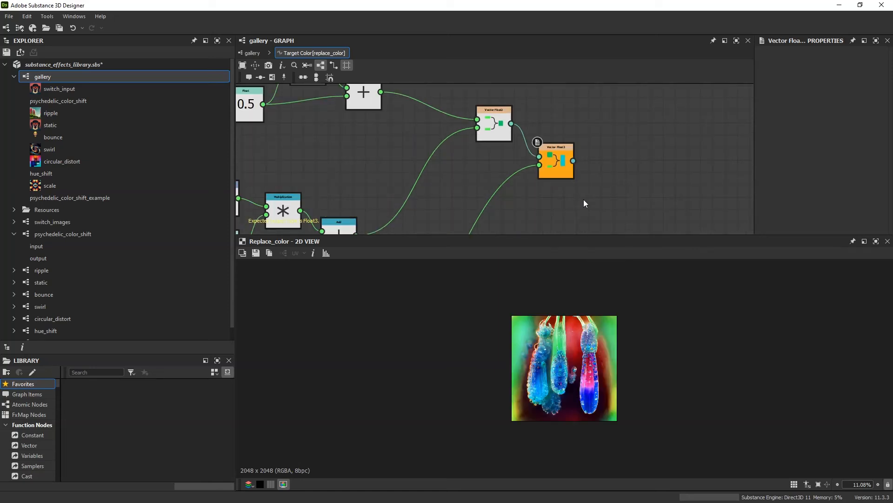
{"action": "middle_click_drag", "start_coordinate": [570, 164], "coordinate": [577, 163]}
{"action": "key", "text": "ctrl+s"}
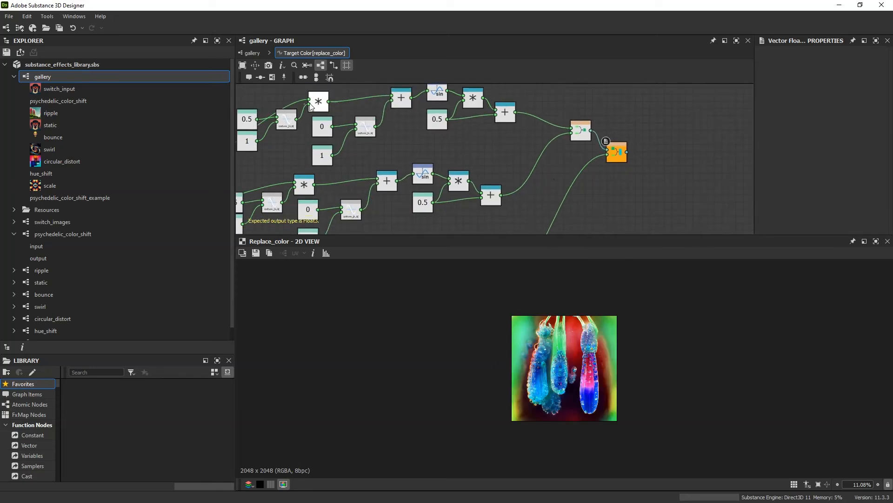
- Republish the .sbsar file of the substance_effects_library package
{"action": "left_click", "coordinate": [69, 67]}
{"action": "right_click", "coordinate": [69, 67]}
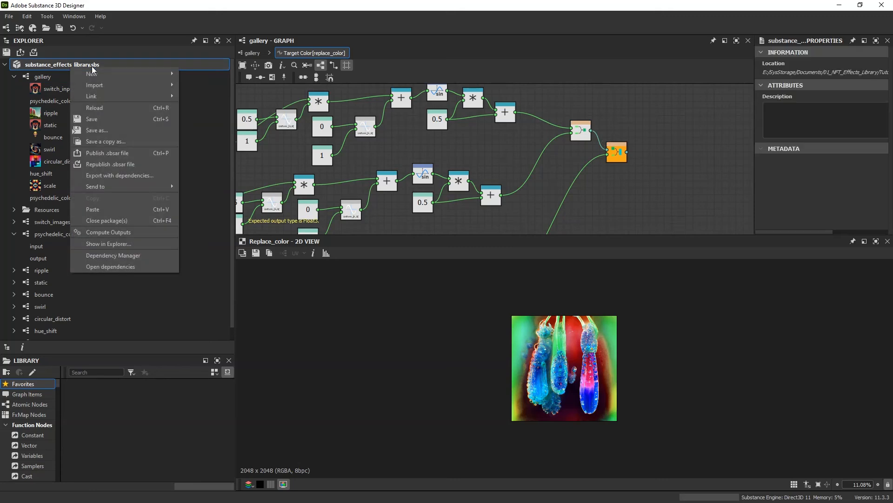
{"action": "left_click", "coordinate": [146, 164]}
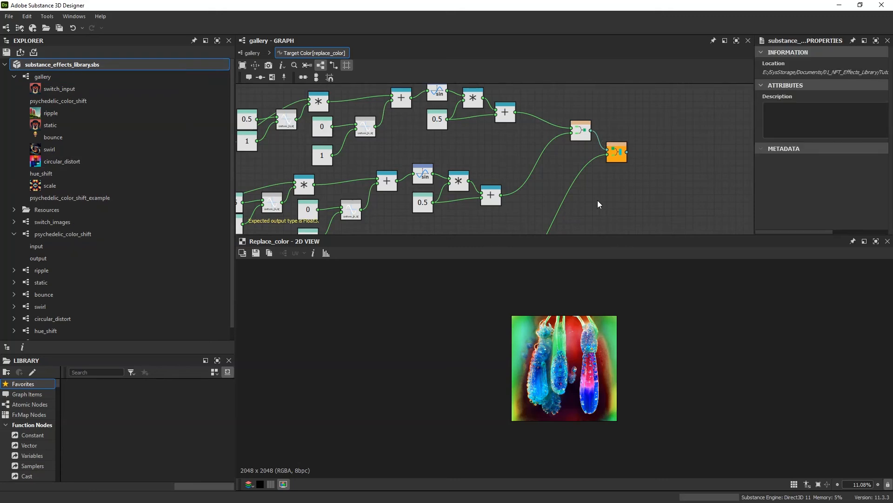
- Switch to Substance Player and move its window fully into view to show the psychedelic_color_shift_example output
{"action": "scroll", "coordinate": [507, 199], "scroll_direction": "down", "scroll_amount": 3}
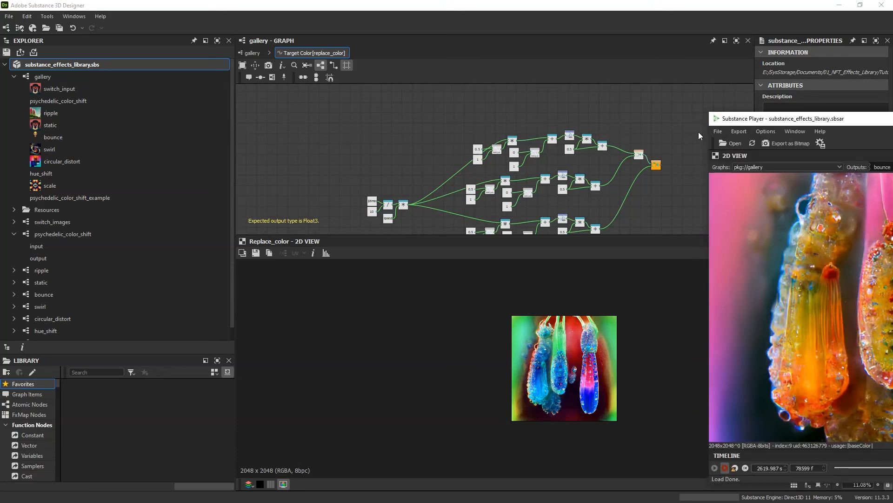
{"action": "left_click_drag", "start_coordinate": [891, 118], "coordinate": [438, 49]}
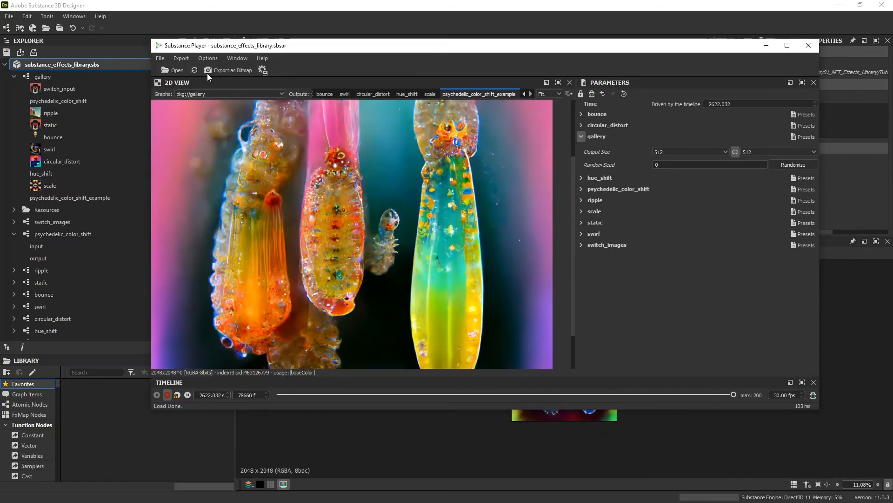
- Reload the substance_effects_library package and reset the timeline to frame 0
{"action": "left_click", "coordinate": [194, 70]}
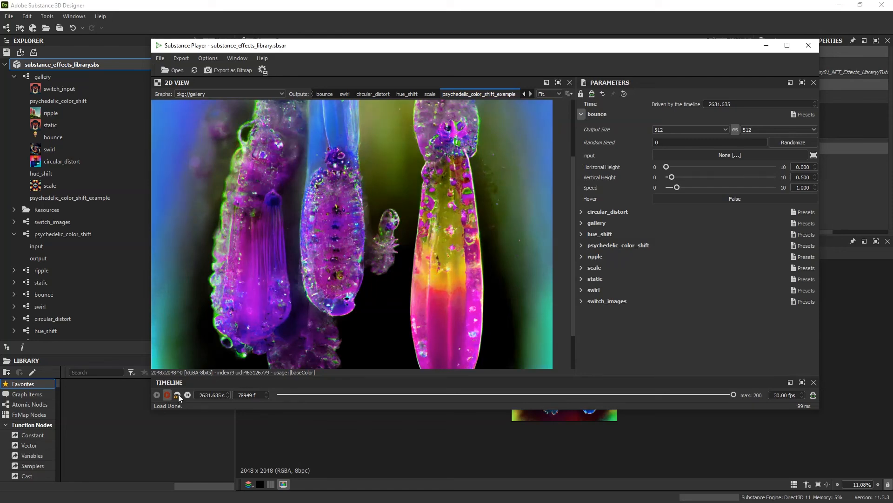
{"action": "left_click", "coordinate": [281, 394]}
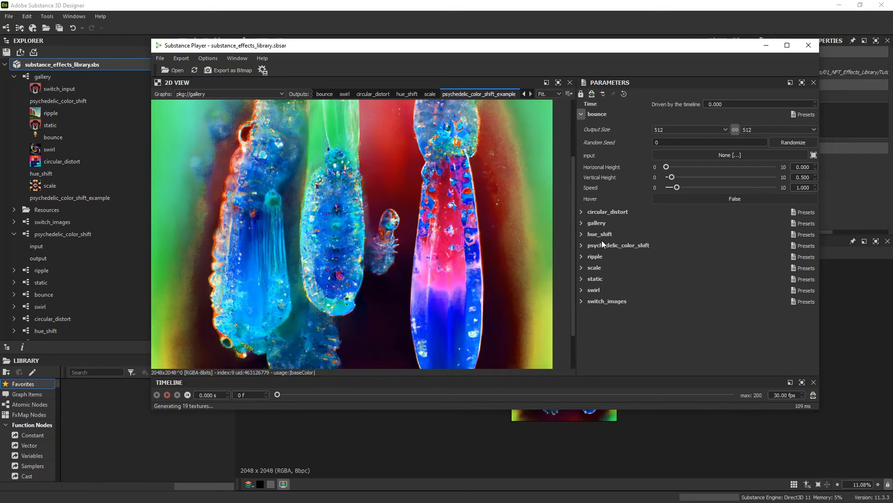
- Show the gallery graph's parameters and set its Speed to 0
{"action": "left_click", "coordinate": [581, 223]}
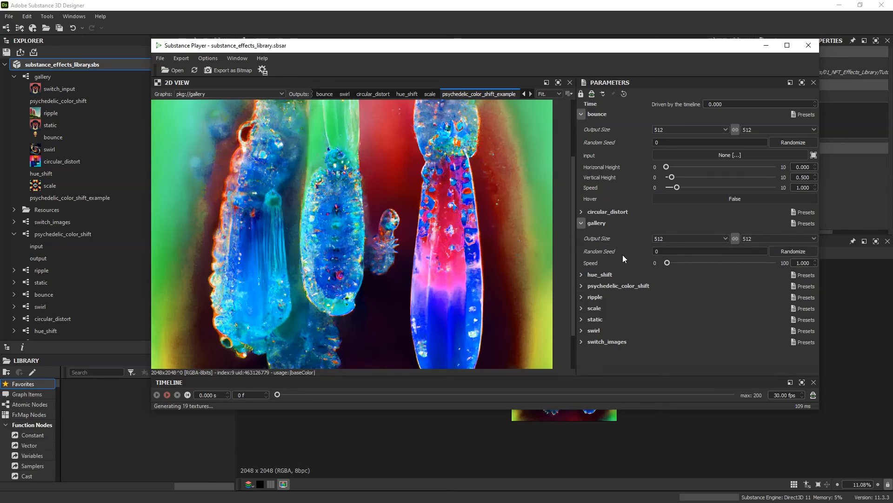
{"action": "left_click_drag", "start_coordinate": [666, 263], "coordinate": [747, 264]}
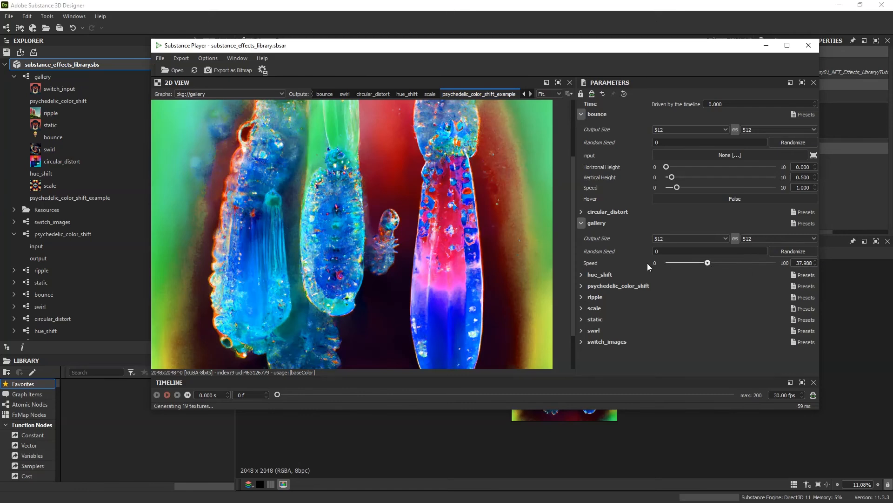
{"action": "left_click_drag", "start_coordinate": [647, 263], "coordinate": [650, 263]}
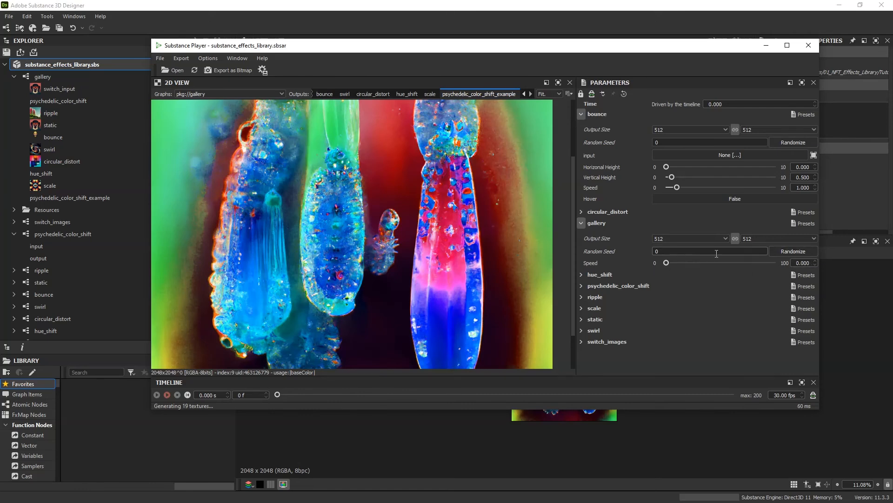
- Randomize the gallery graph's Random Seed repeatedly to try different color variations on the psychedelic_color_shift_example output
{"action": "left_click", "coordinate": [787, 253]}
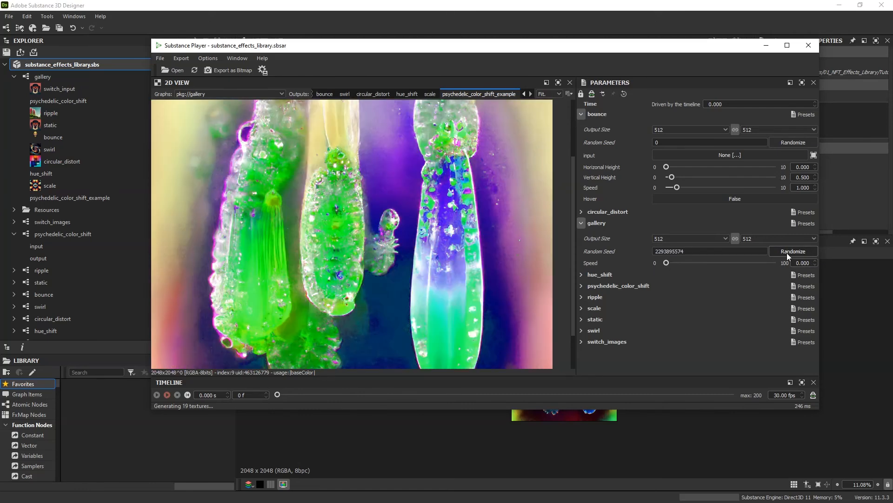
{"action": "left_click", "coordinate": [786, 253]}
{"action": "left_click", "coordinate": [787, 253]}
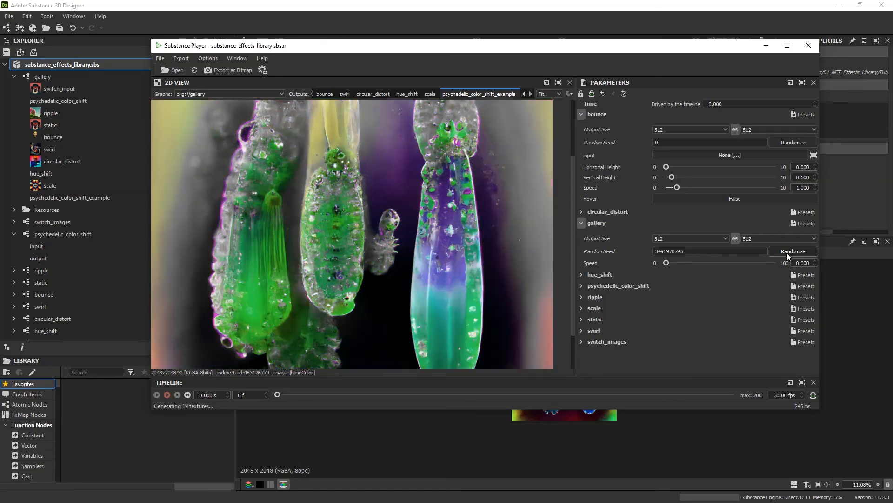
{"action": "left_click", "coordinate": [787, 253]}
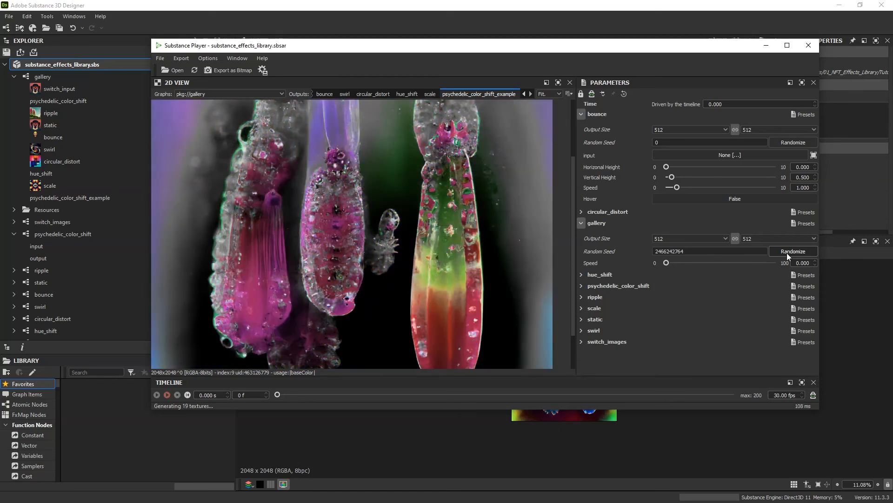
{"action": "left_click", "coordinate": [786, 252]}
{"action": "left_click", "coordinate": [787, 253]}
{"action": "left_click", "coordinate": [787, 252]}
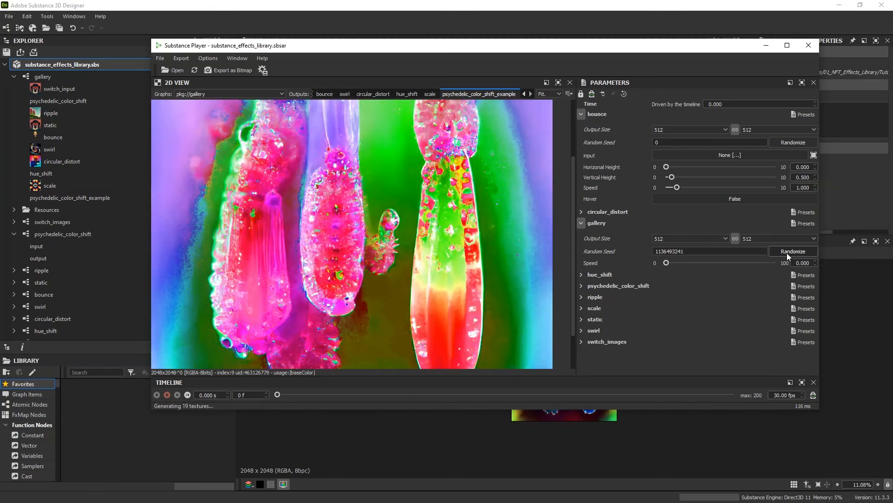
{"action": "left_click", "coordinate": [786, 253]}
{"action": "left_click", "coordinate": [787, 252]}
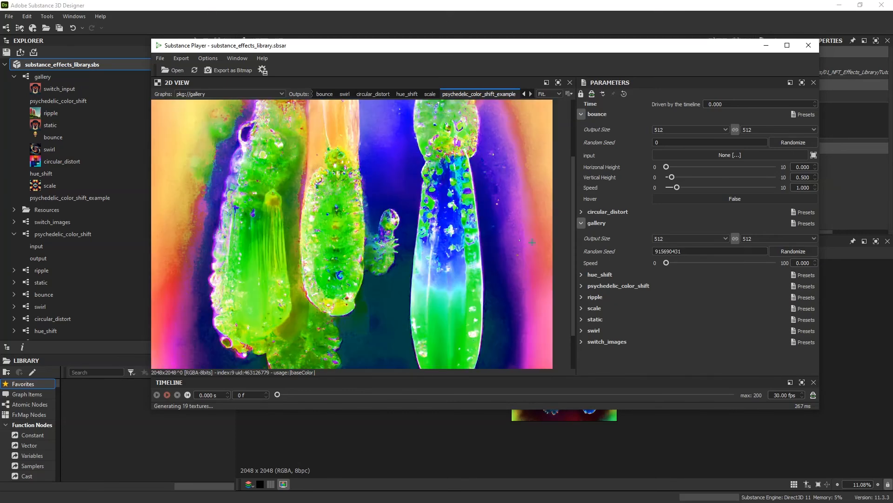
- Play the timeline and fit the whole psychedelic_color_shift_example output in the 2D view
{"action": "left_click", "coordinate": [168, 395]}
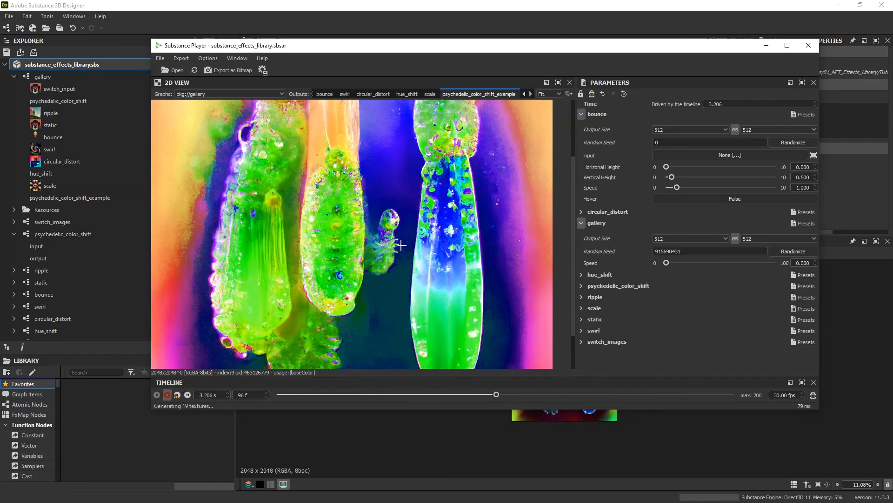
{"action": "left_click", "coordinate": [548, 93]}
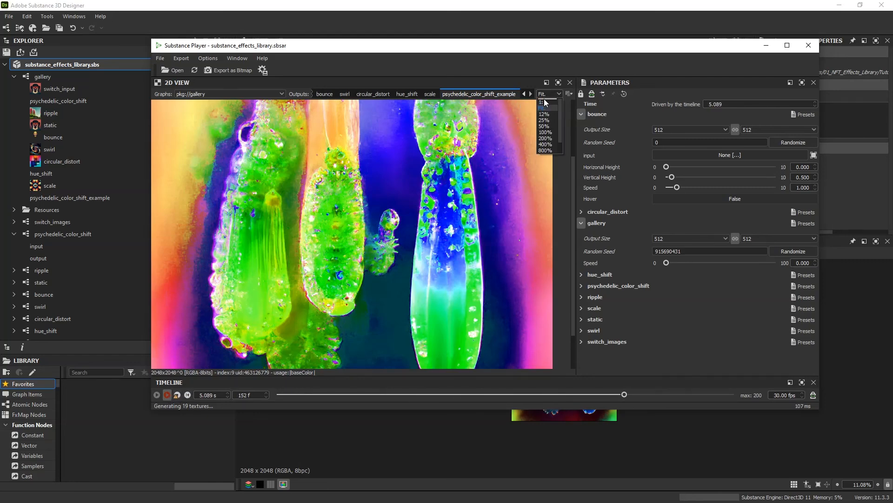
{"action": "left_click", "coordinate": [543, 108]}
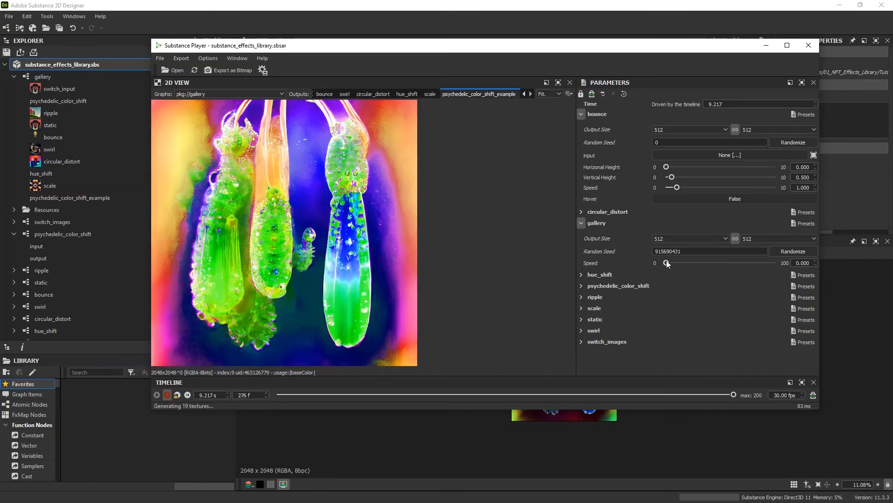
- Try a gallery Speed of about 4.1 on the playing effect, and raise it to about 75.6
{"action": "left_click_drag", "start_coordinate": [666, 263], "coordinate": [677, 264]}
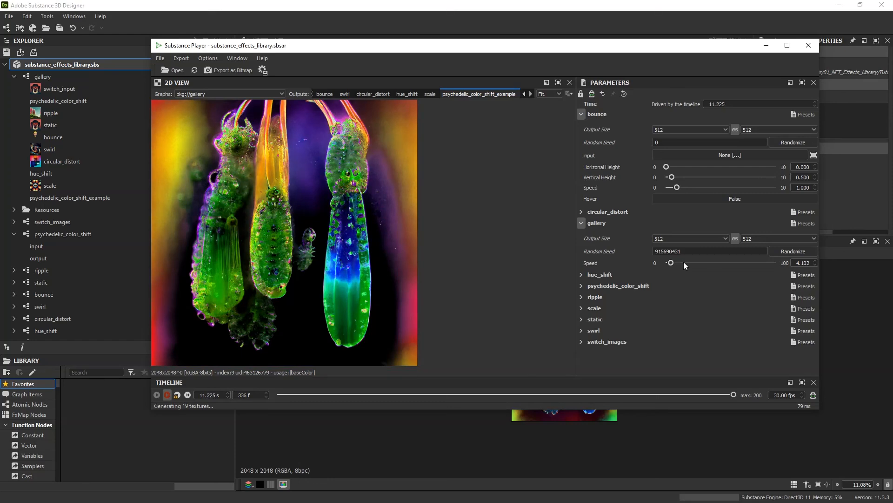
{"action": "left_click", "coordinate": [800, 262]}
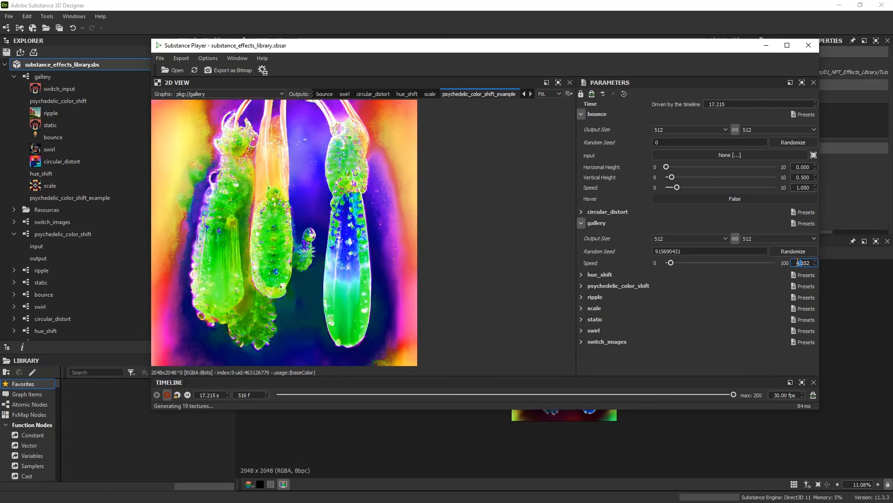
{"action": "left_click_drag", "start_coordinate": [671, 261], "coordinate": [748, 262]}
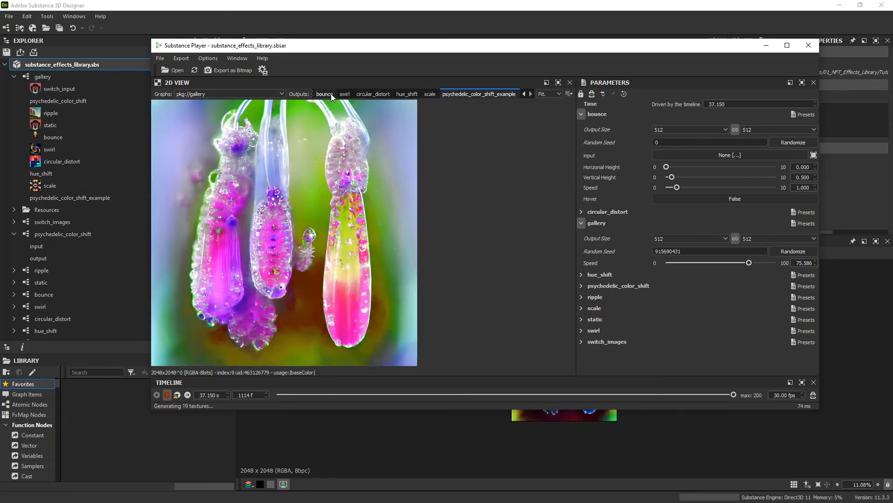
- Preview the hue_shift output and browse back through the earlier outputs to static
{"action": "left_click", "coordinate": [407, 94]}
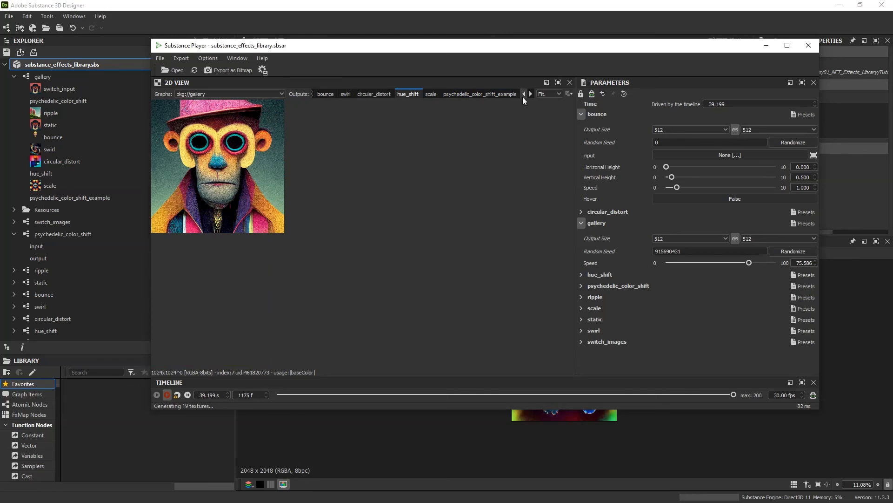
{"action": "left_click", "coordinate": [523, 97]}
{"action": "left_click", "coordinate": [523, 97]}
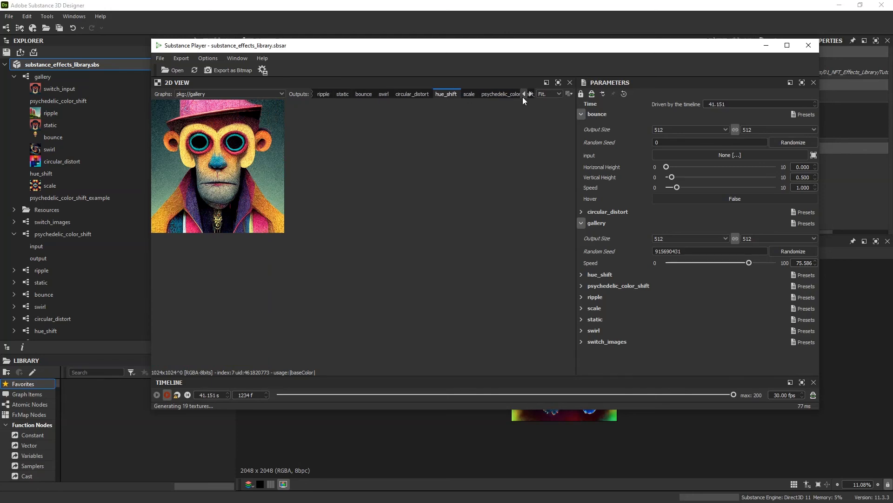
{"action": "left_click", "coordinate": [523, 97]}
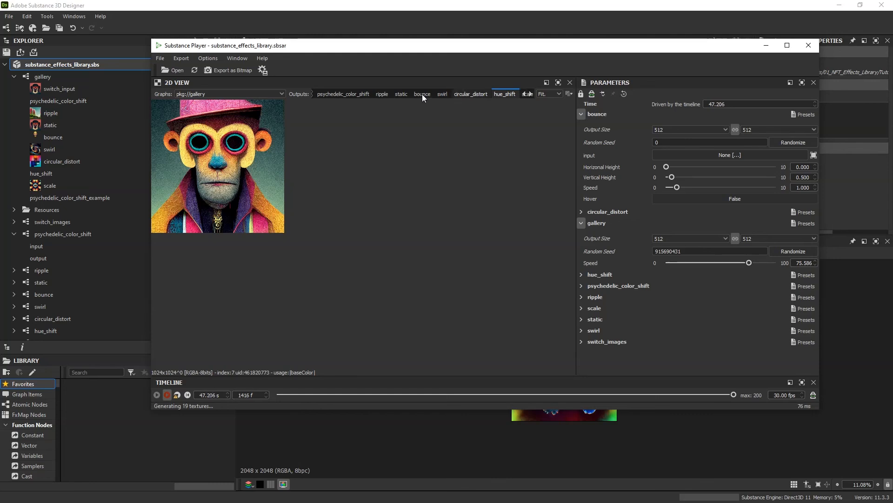
{"action": "left_click", "coordinate": [396, 94]}
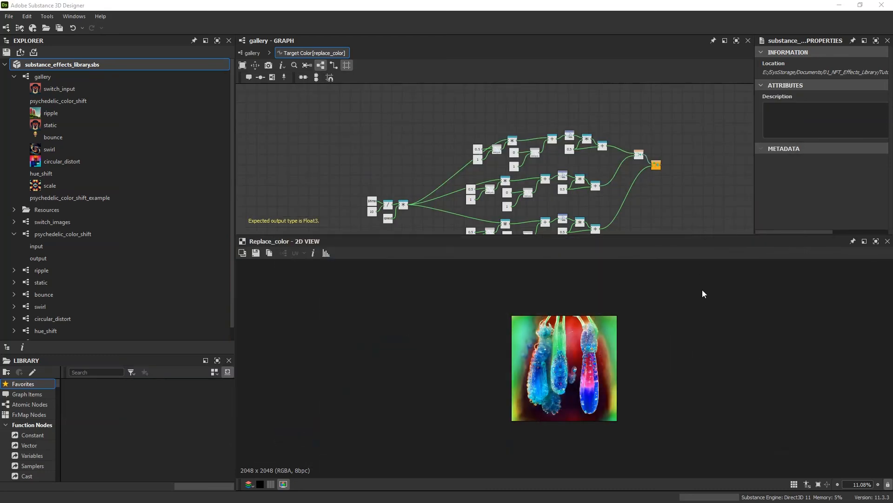
- Switch back to Substance 3D Designer and return from the Target Color function to the gallery graph
{"action": "left_click", "coordinate": [743, 80]}
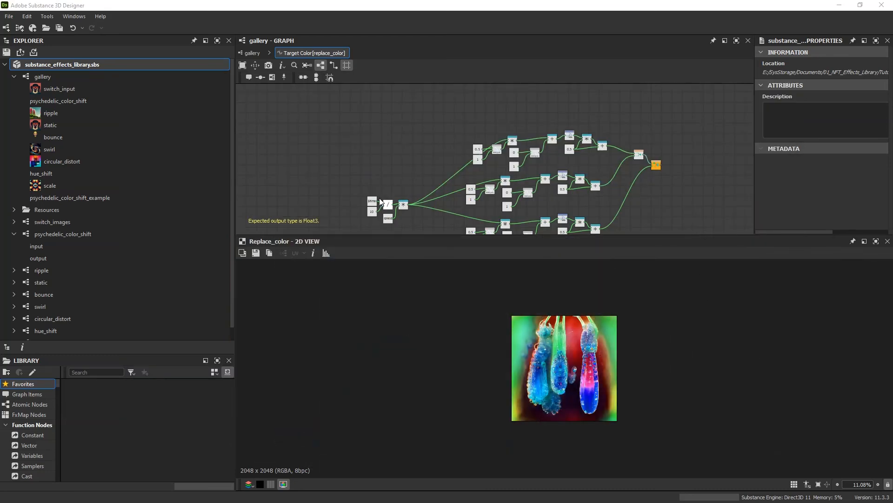
{"action": "left_click", "coordinate": [252, 52]}
{"action": "scroll", "coordinate": [437, 192], "scroll_direction": "down", "scroll_amount": 6}
{"action": "middle_click_drag", "start_coordinate": [438, 192], "coordinate": [504, 214]}
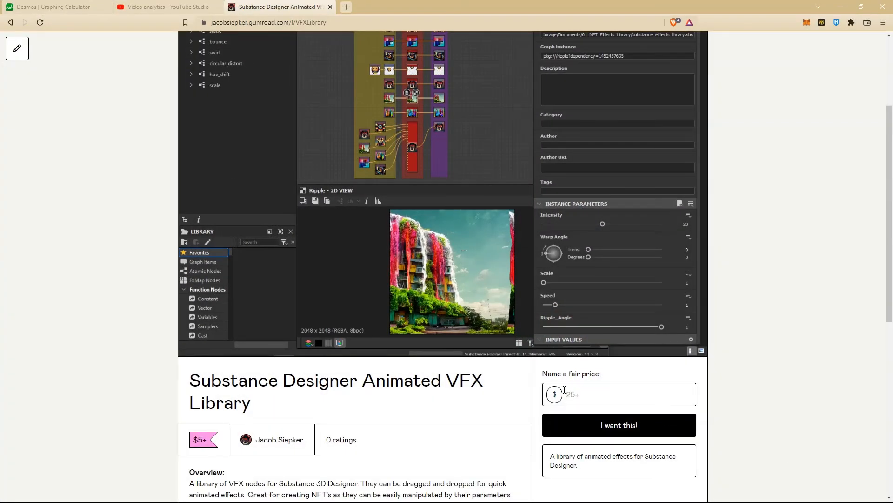
- Switch to the browser and examine the preview image and description on the Substance Designer Animated VFX Library Gumroad page
{"action": "scroll", "coordinate": [560, 391], "scroll_direction": "up", "scroll_amount": 5}
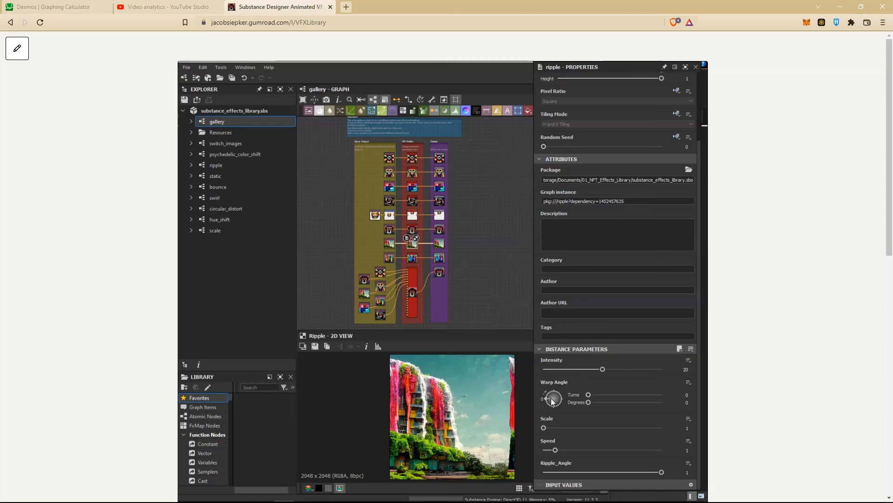
{"action": "scroll", "coordinate": [551, 398], "scroll_direction": "down", "scroll_amount": 10}
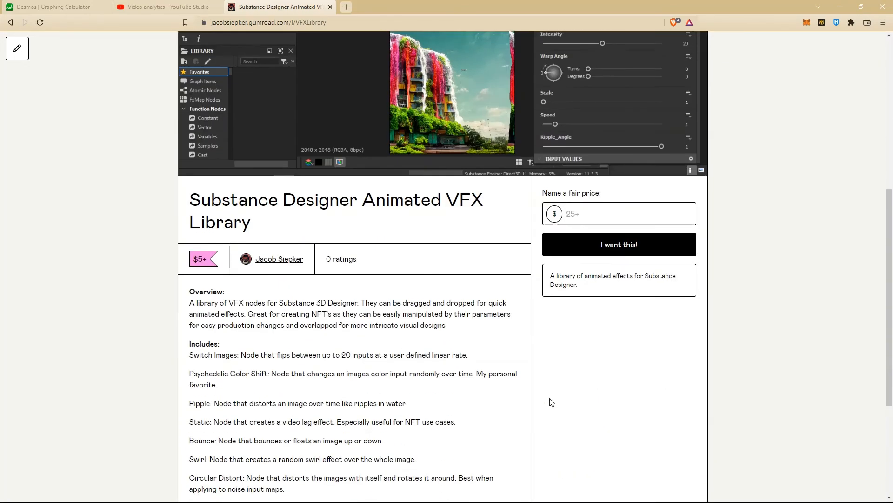
{"action": "scroll", "coordinate": [549, 403], "scroll_direction": "up", "scroll_amount": 5}
{"action": "scroll", "coordinate": [549, 403], "scroll_direction": "up", "scroll_amount": 6}
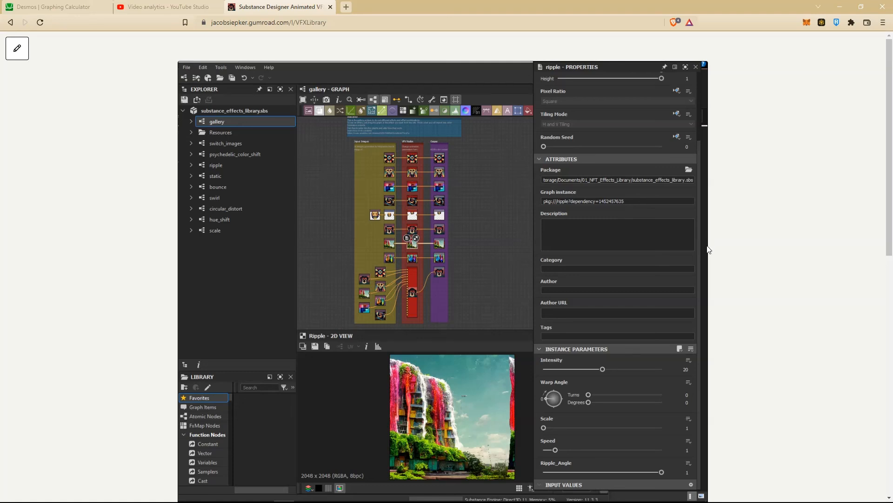
{"action": "scroll", "coordinate": [709, 250], "scroll_direction": "down", "scroll_amount": 1}
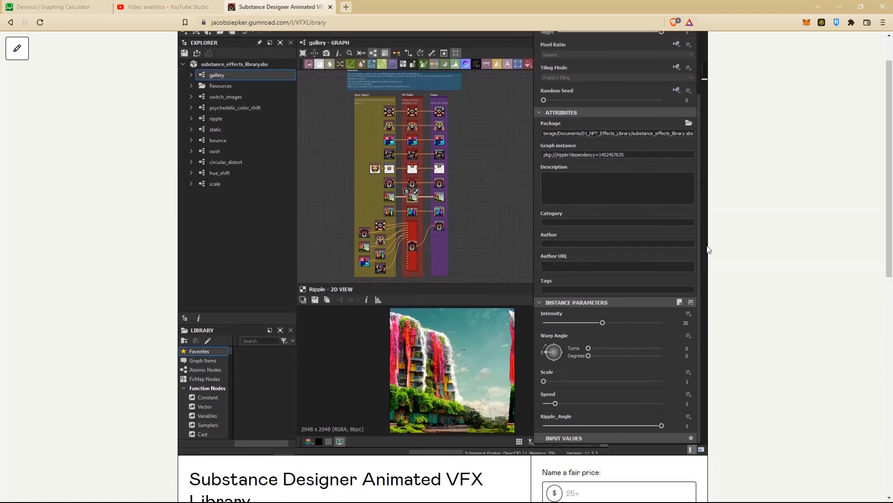